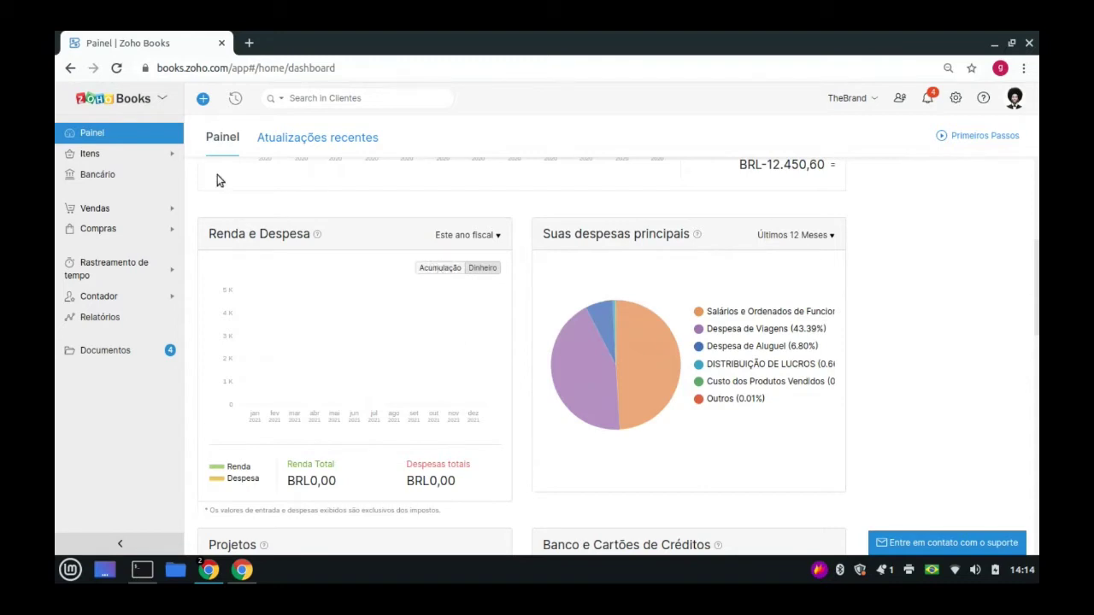
Review the dashboard's receivables, payables, cash flow, income and expense, and top expenses panels
scroll(401, 243, "up", 5)
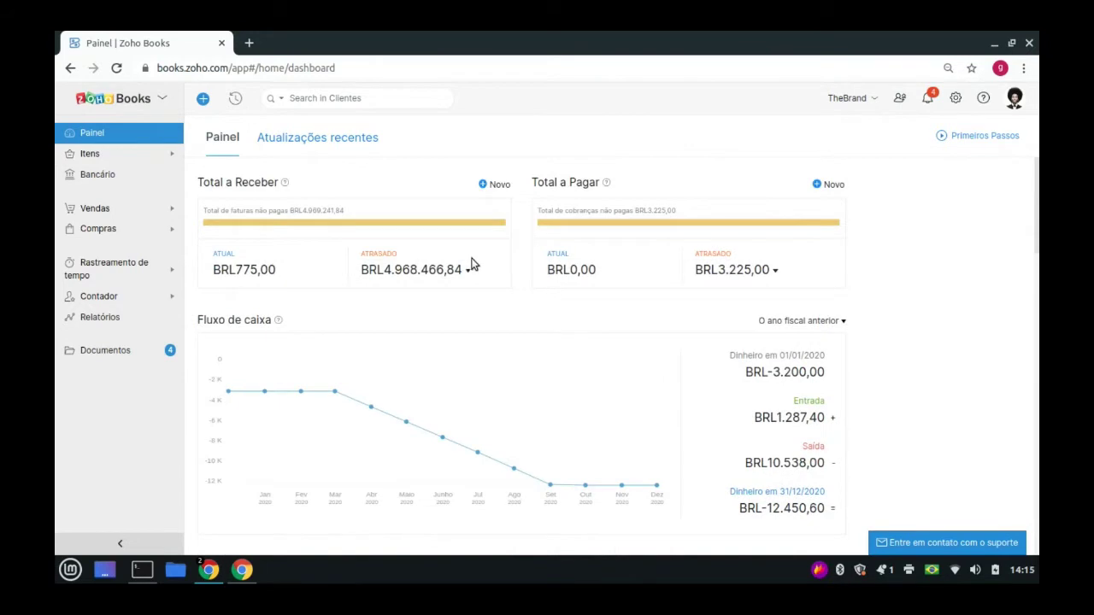
scroll(472, 265, "down", 4)
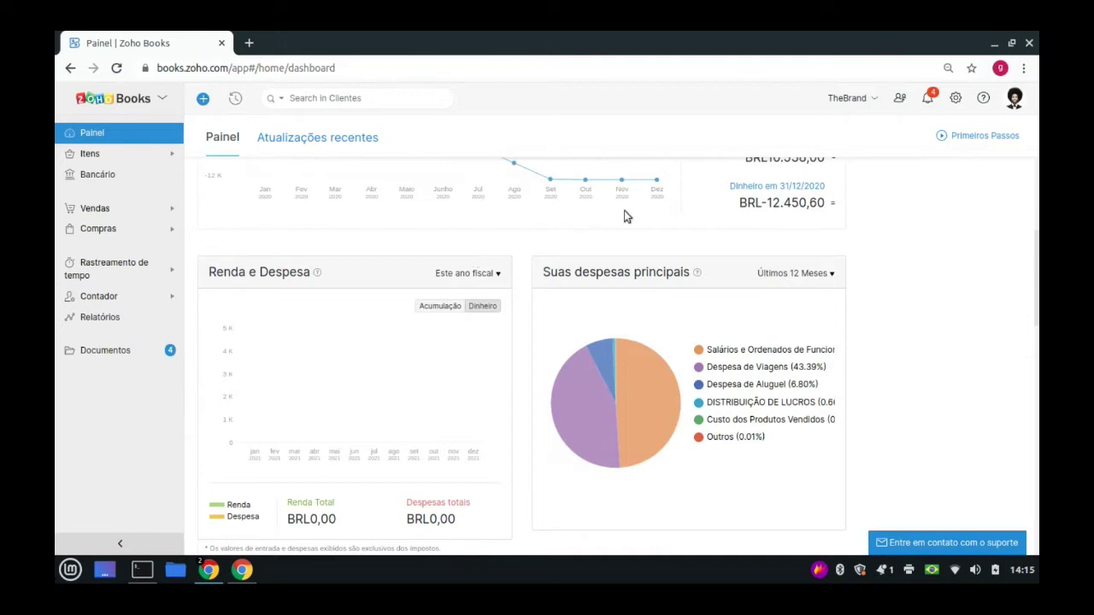
scroll(645, 212, "up", 4)
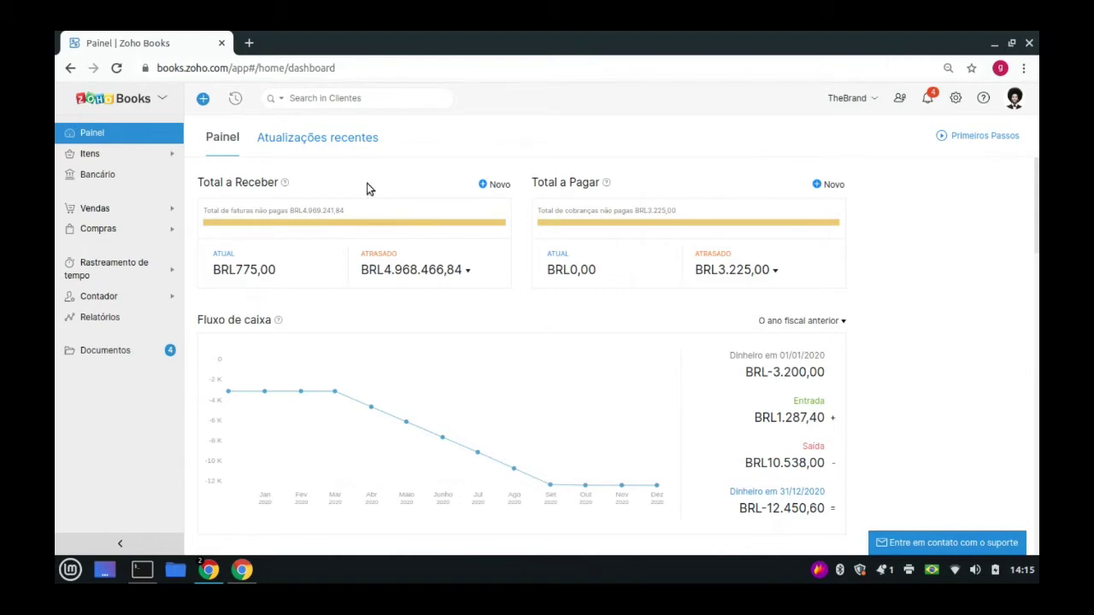
Go to the items list and open a blank new item form
left_click(159, 154)
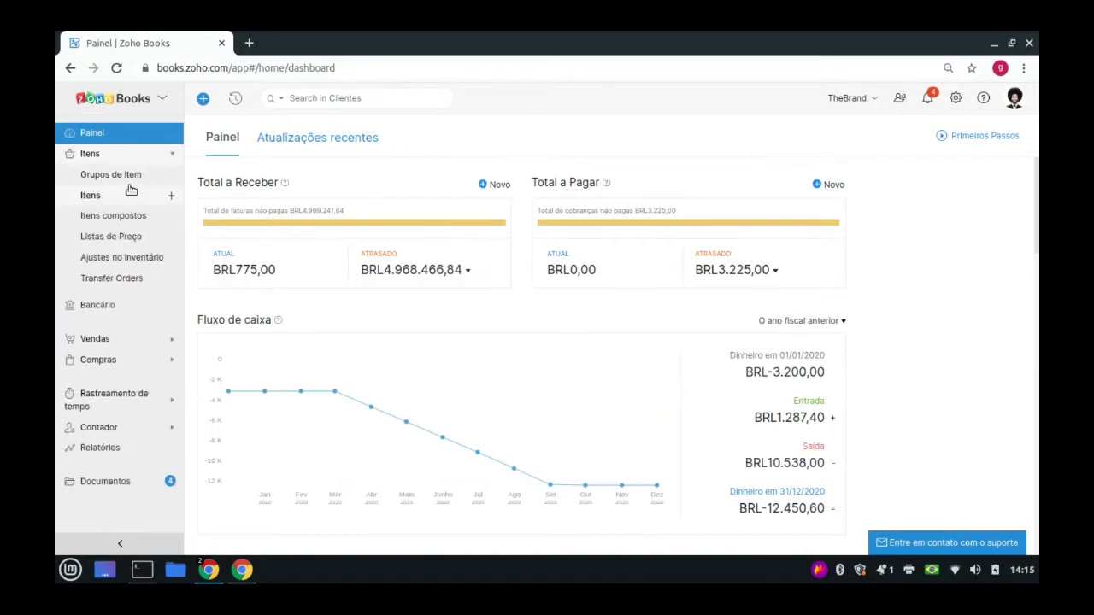
left_click(101, 177)
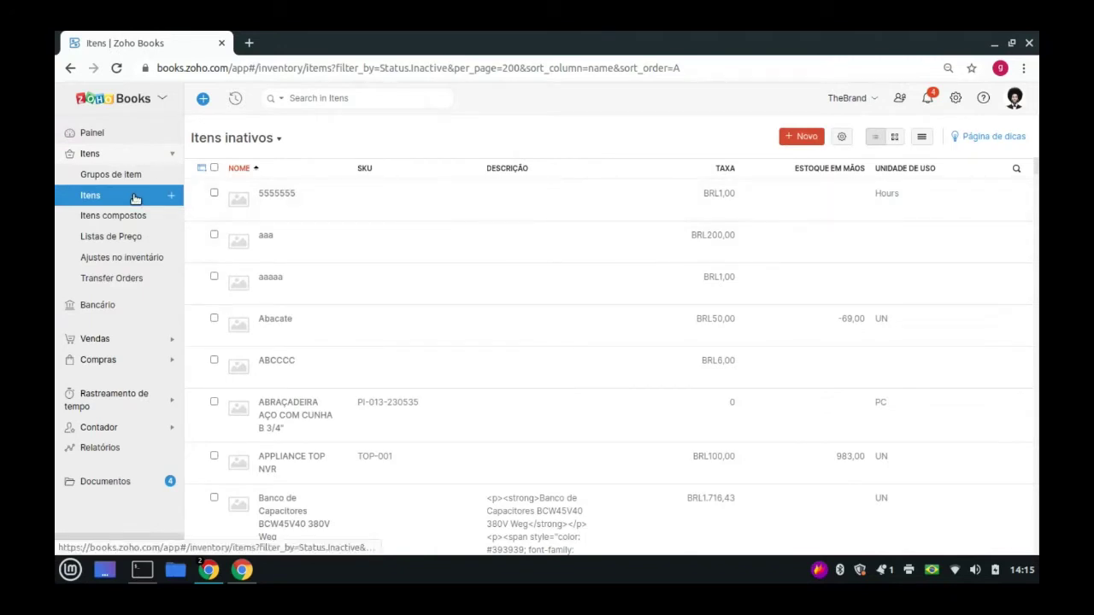
left_click(791, 137)
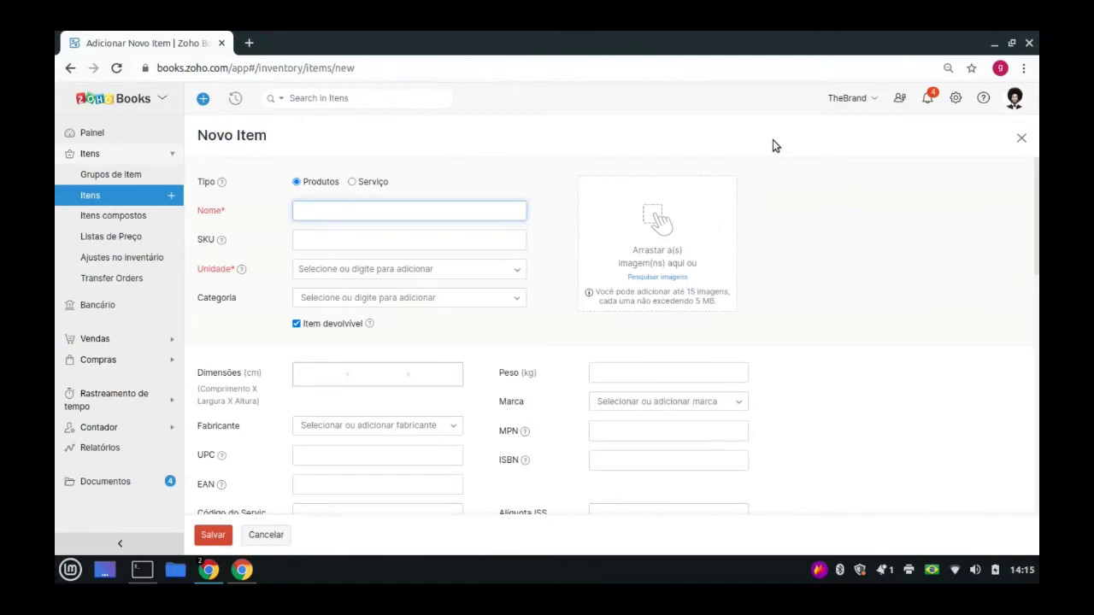
Examine the new item form's tax fields, sales and purchase information, and inventory tracking section
scroll(840, 226, "down", 6)
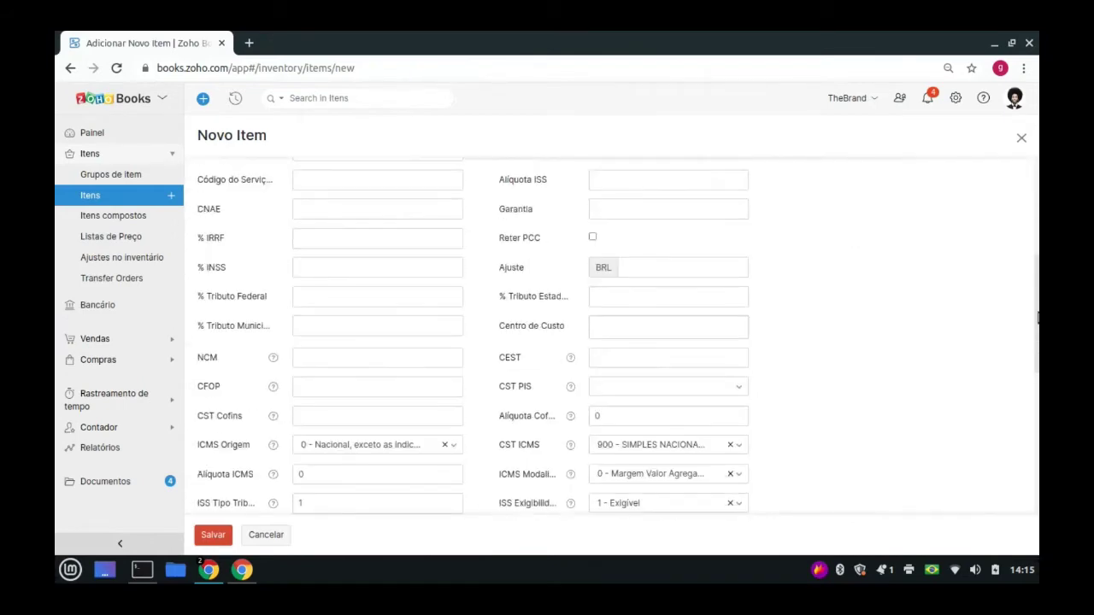
scroll(1037, 359, "down", 5)
scroll(1037, 359, "up", 4)
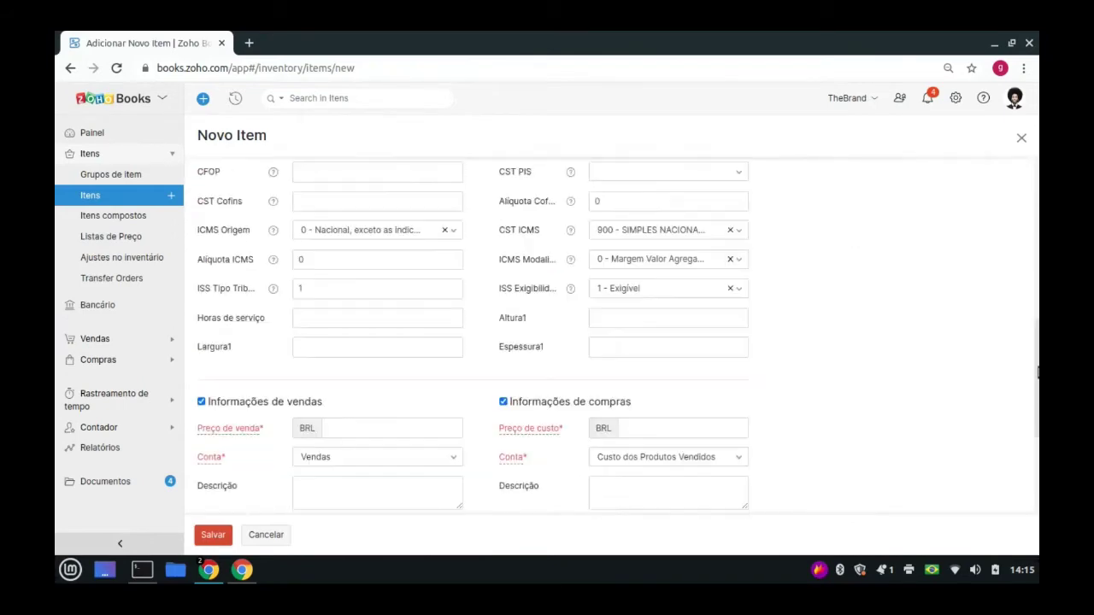
scroll(1037, 363, "up", 3)
scroll(1034, 376, "down", 5)
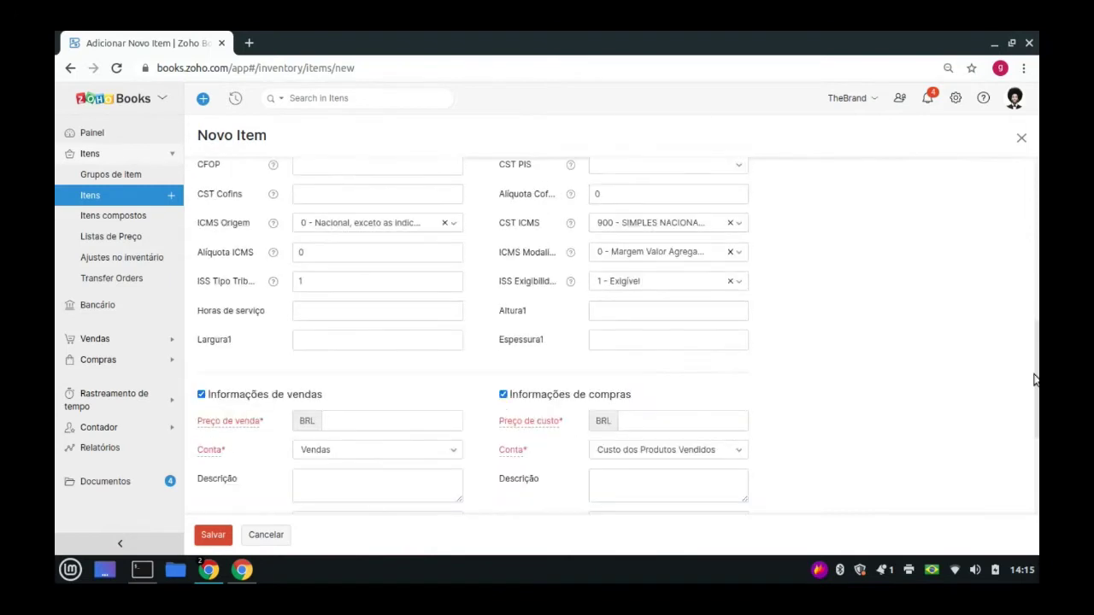
scroll(659, 379, "down", 3)
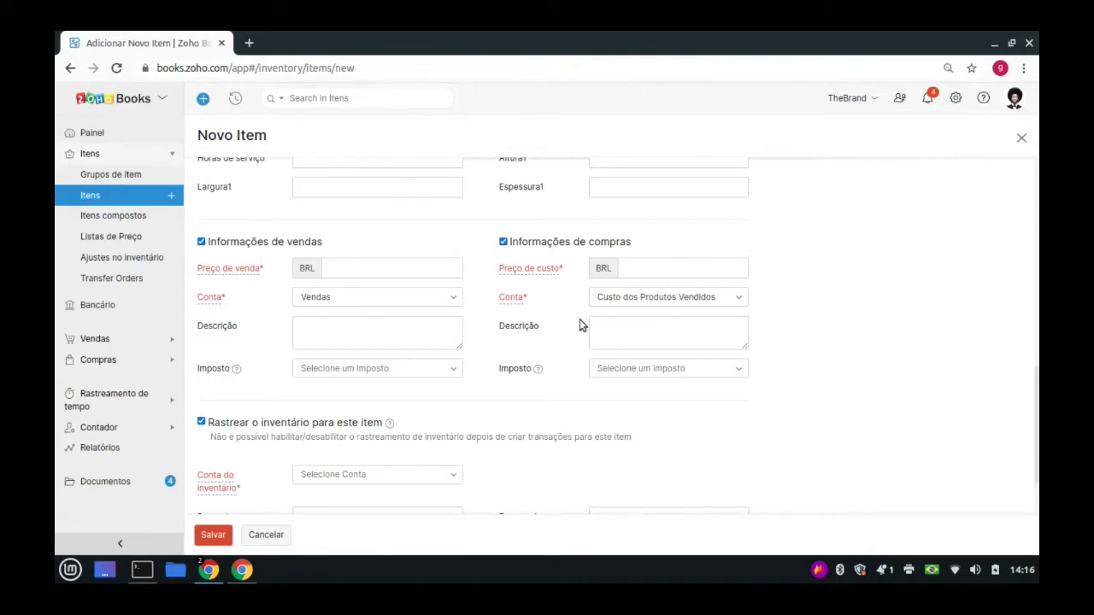
scroll(478, 316, "down", 2)
scroll(478, 350, "down", 1)
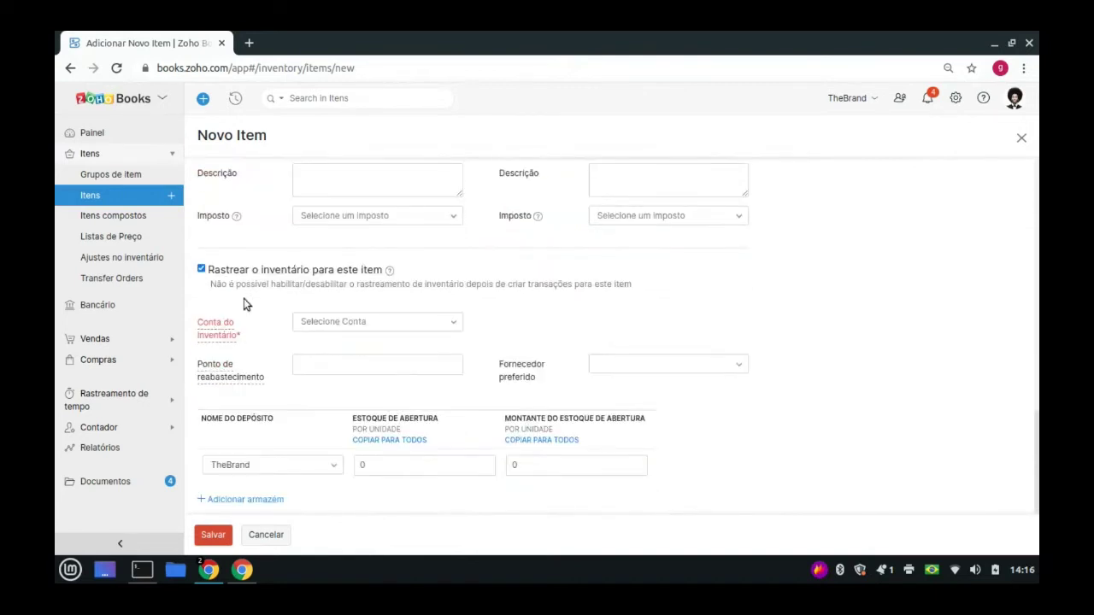
Re-examine the new item form's service code and tax percentage fields such as % INSS, and cancel the form without saving
scroll(376, 256, "up", 15)
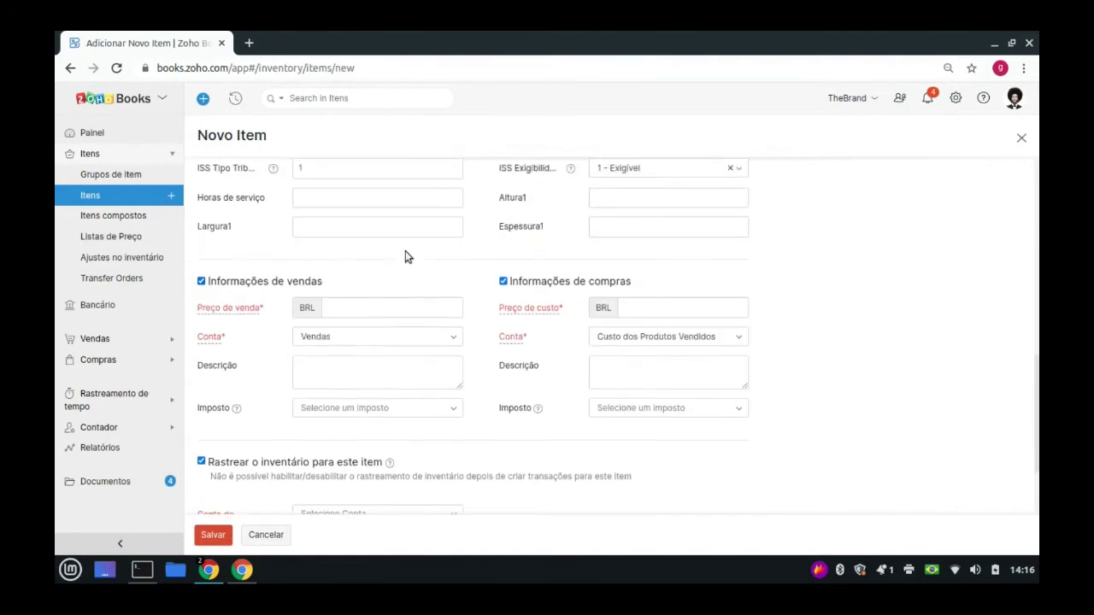
scroll(359, 282, "down", 3)
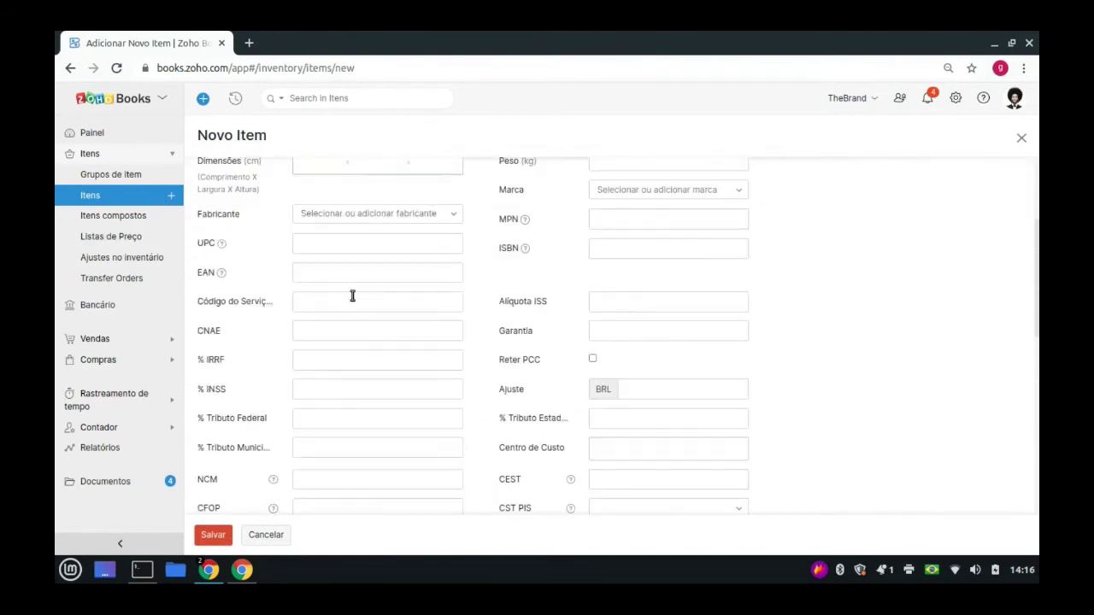
left_click(359, 276)
scroll(342, 317, "down", 3)
scroll(344, 297, "down", 1)
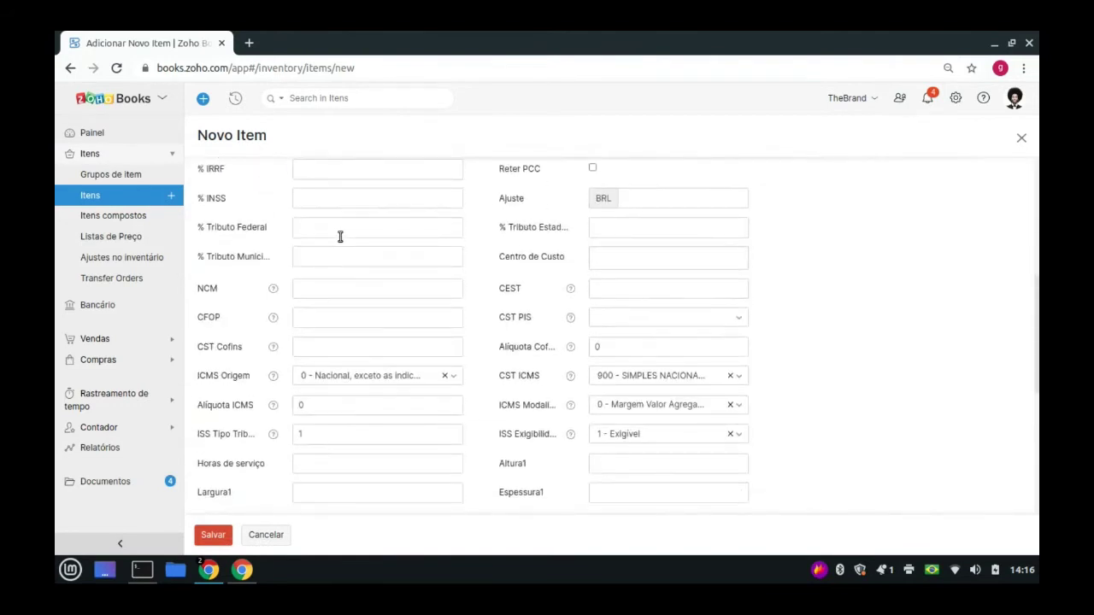
left_click(323, 220)
left_click_drag(233, 203, 198, 201)
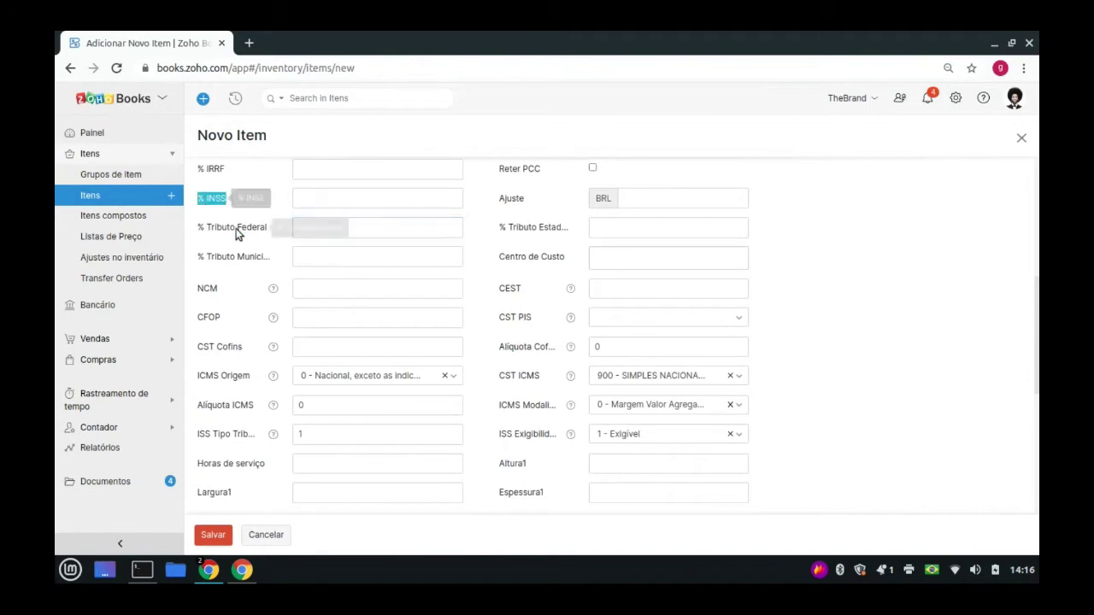
scroll(410, 256, "down", 4)
scroll(410, 254, "down", 4)
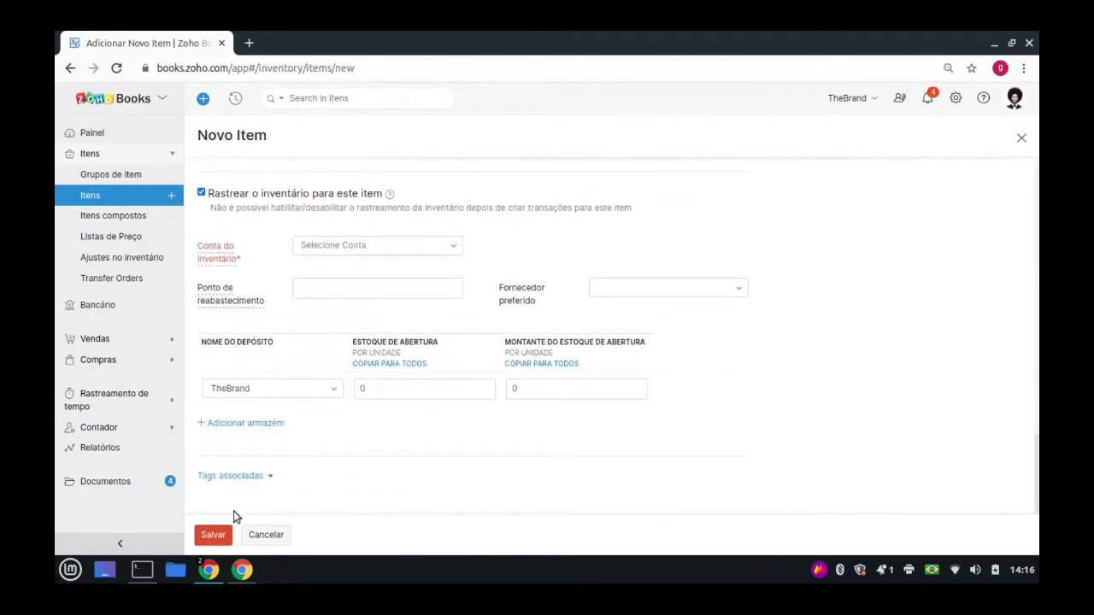
left_click(265, 535)
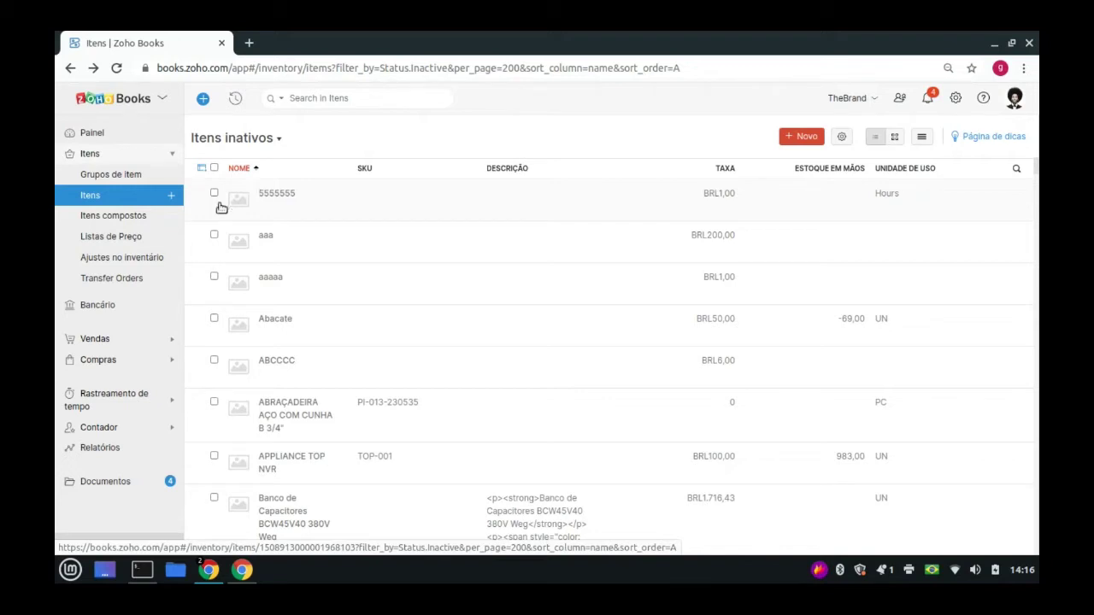
View the composite items list and browse all accounts in the chart of accounts
left_click(141, 216)
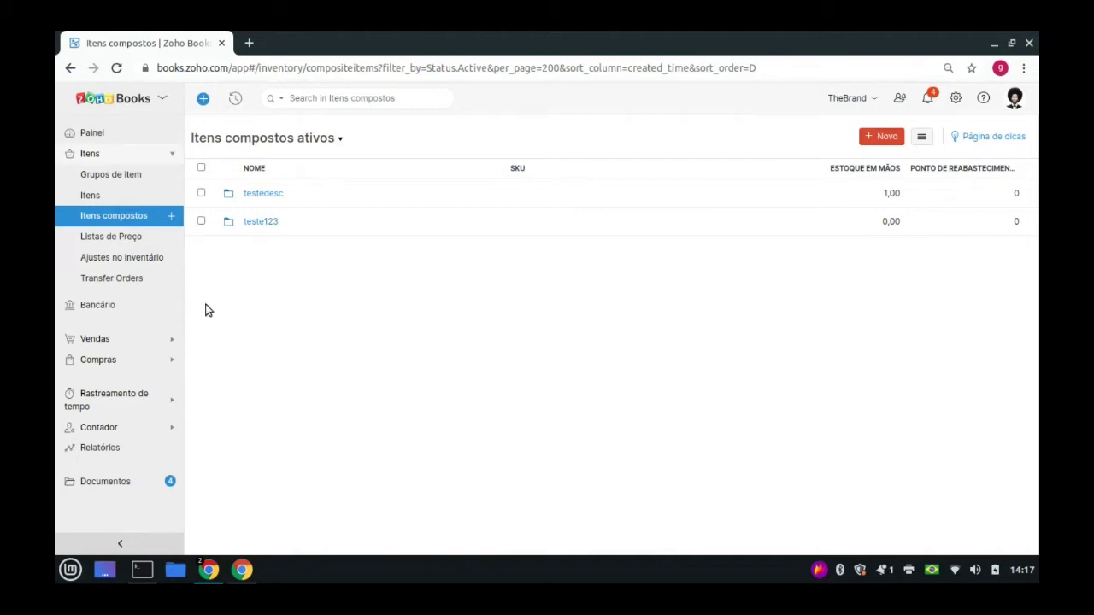
left_click(148, 154)
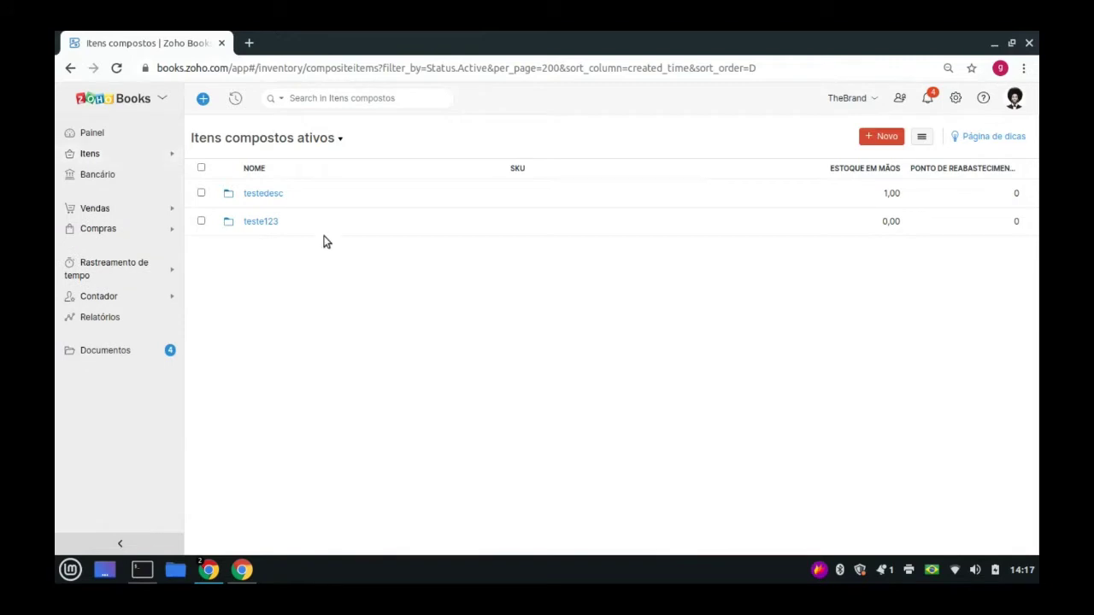
left_click(127, 295)
left_click(112, 413)
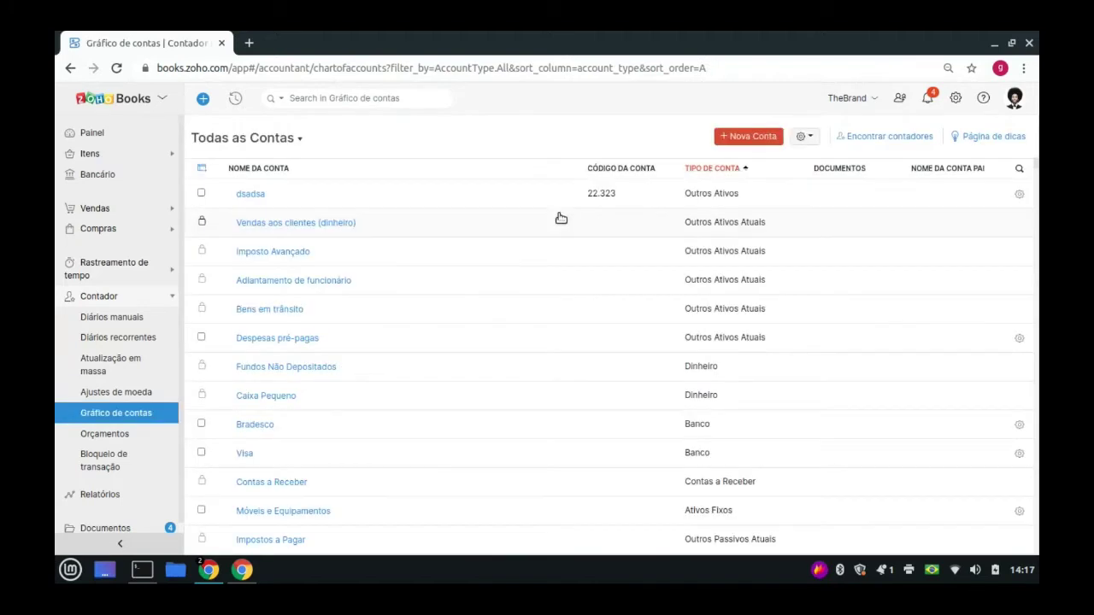
scroll(559, 222, "down", 3)
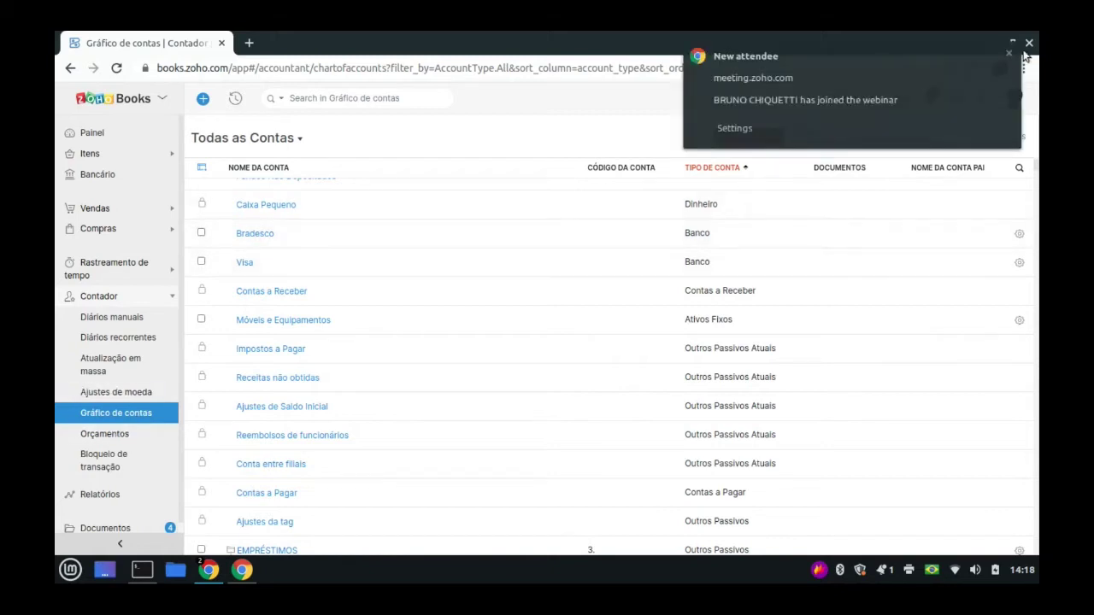
left_click(1008, 53)
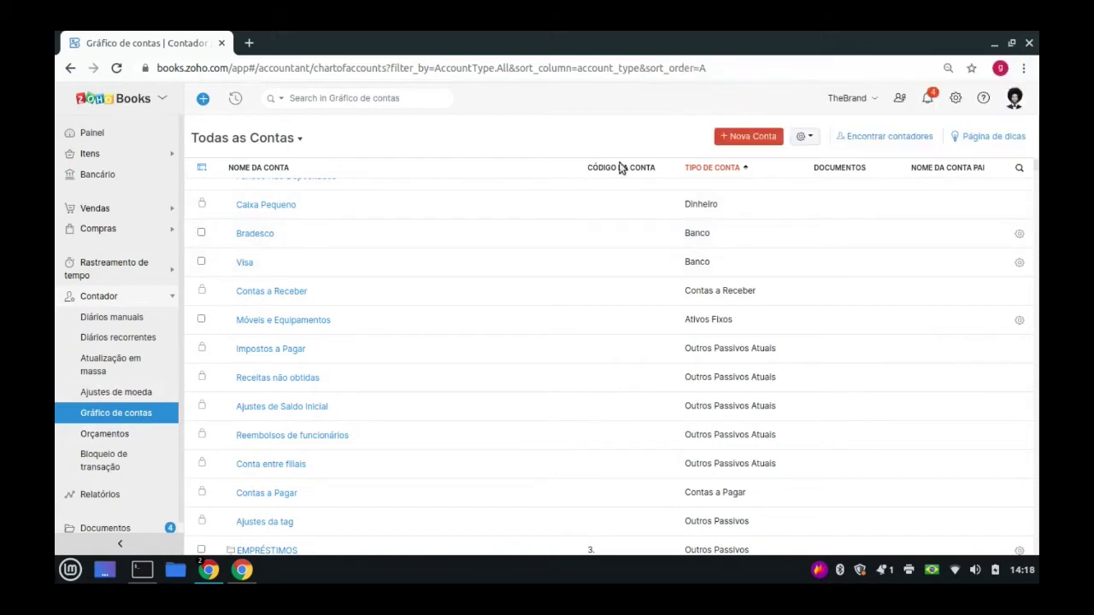
left_click(174, 296)
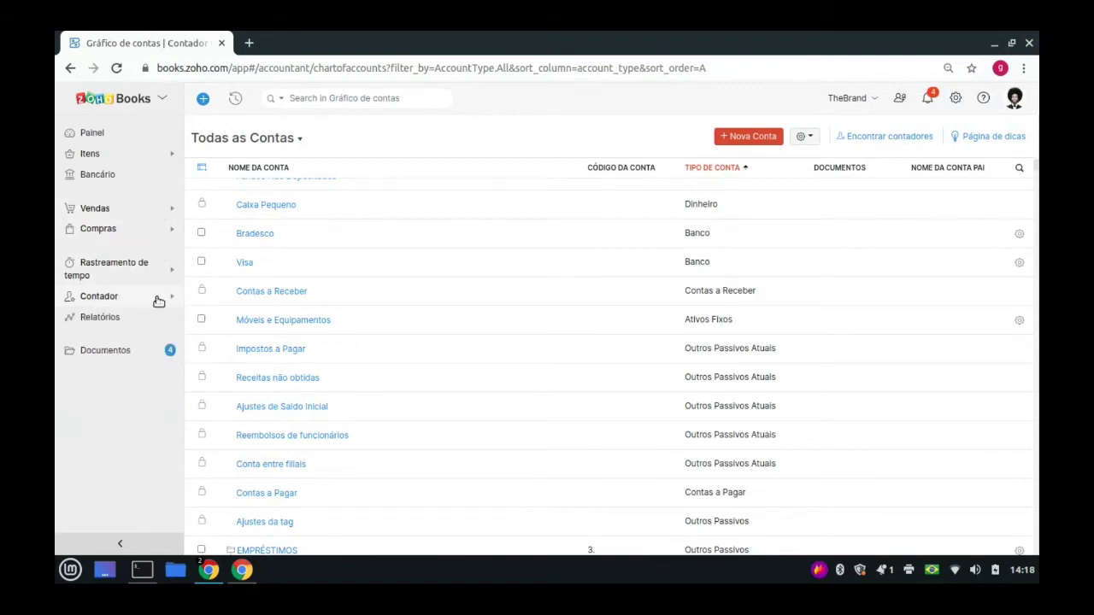
View the recurring invoices list and the active customers list in the sales module
left_click(87, 211)
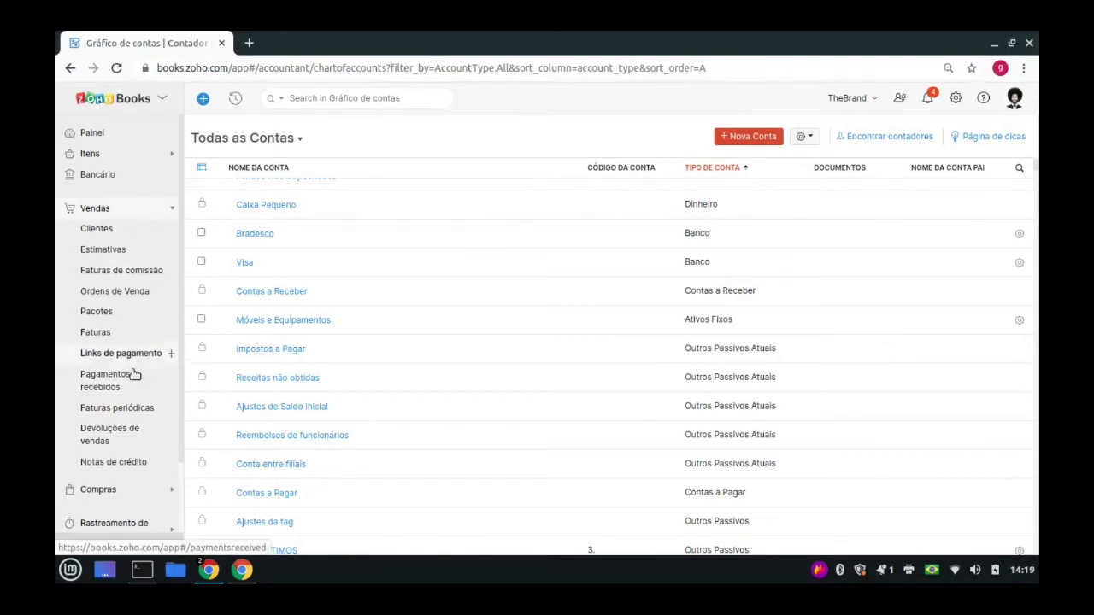
left_click(166, 410)
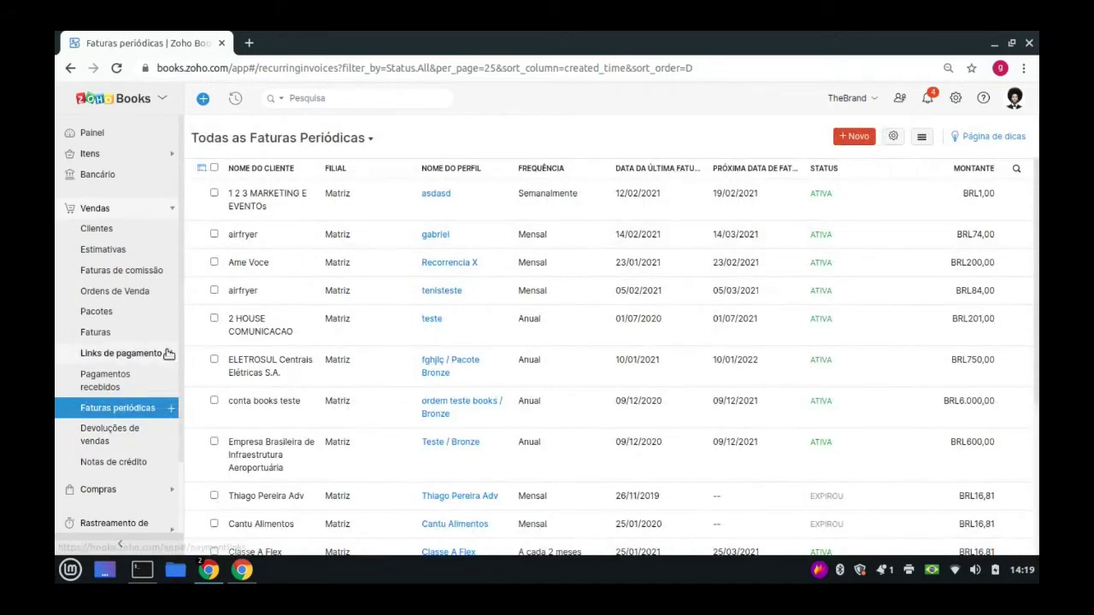
left_click(138, 231)
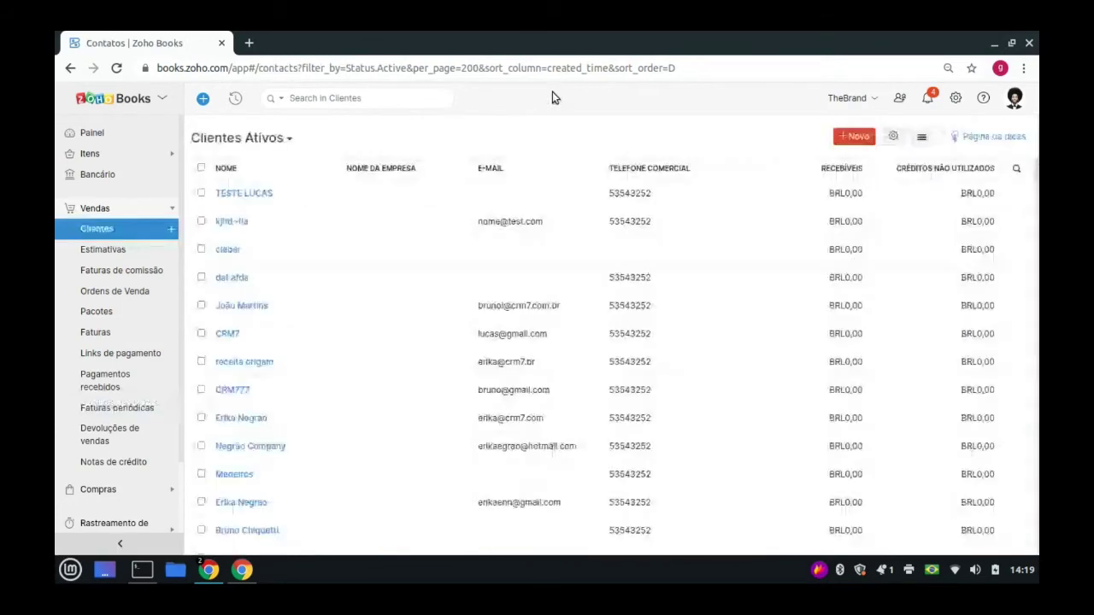
Open a new customer form, examine its custom fields for CNPJ/CPF, registrations and address, and cancel it
left_click(854, 136)
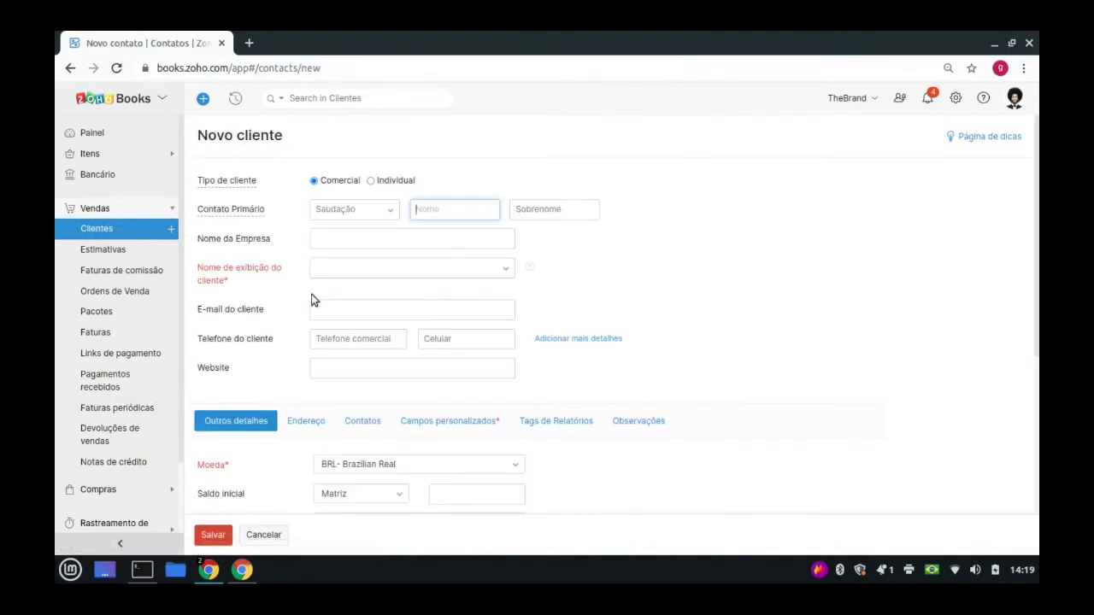
scroll(311, 294, "down", 1)
left_click(406, 342)
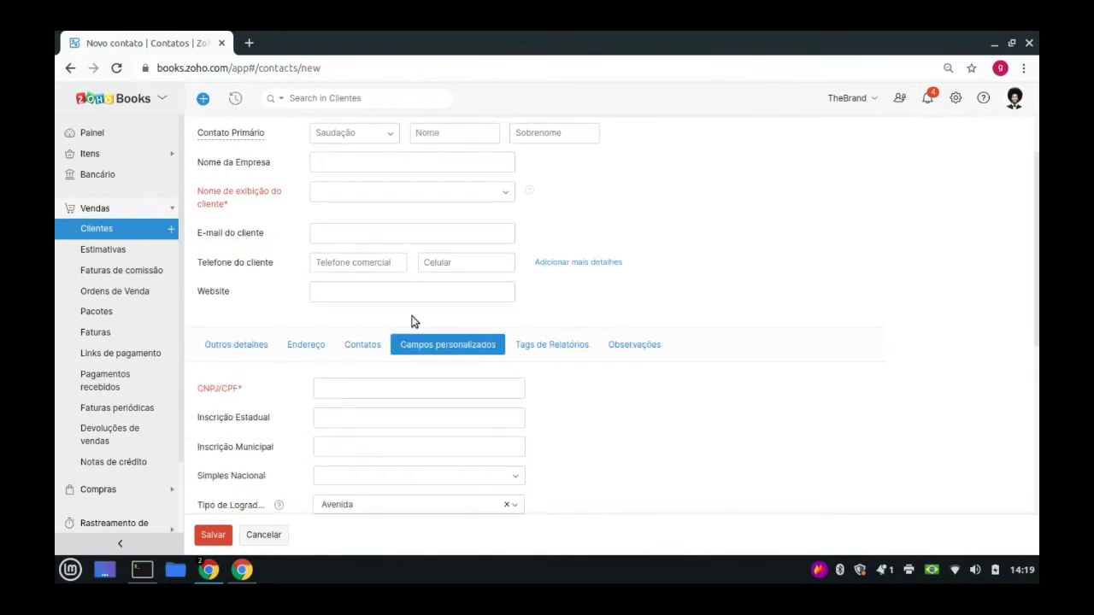
scroll(411, 321, "down", 4)
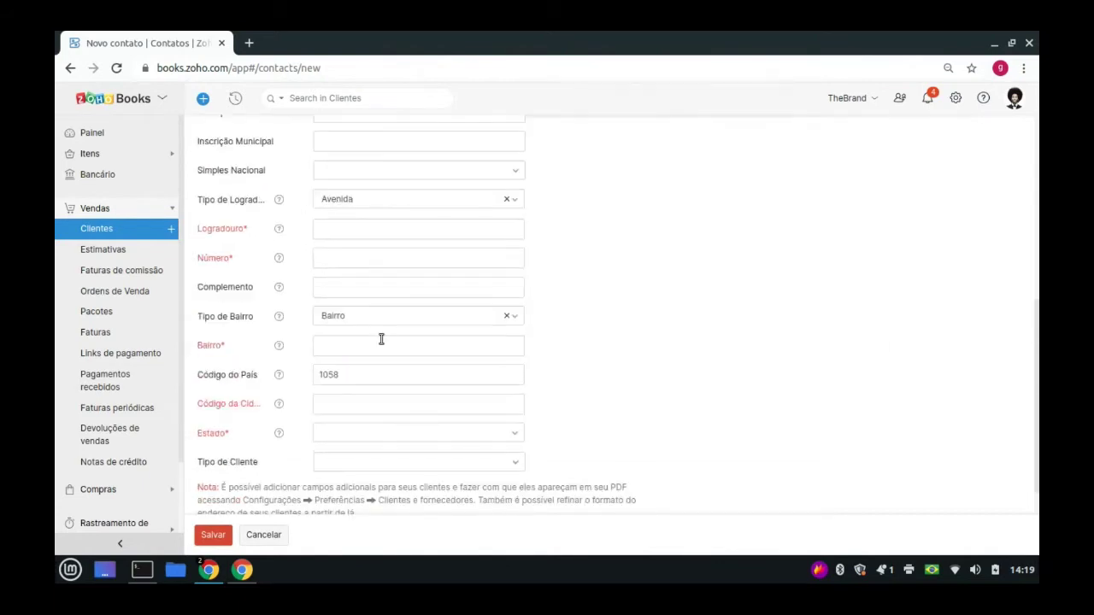
scroll(636, 404, "up", 4)
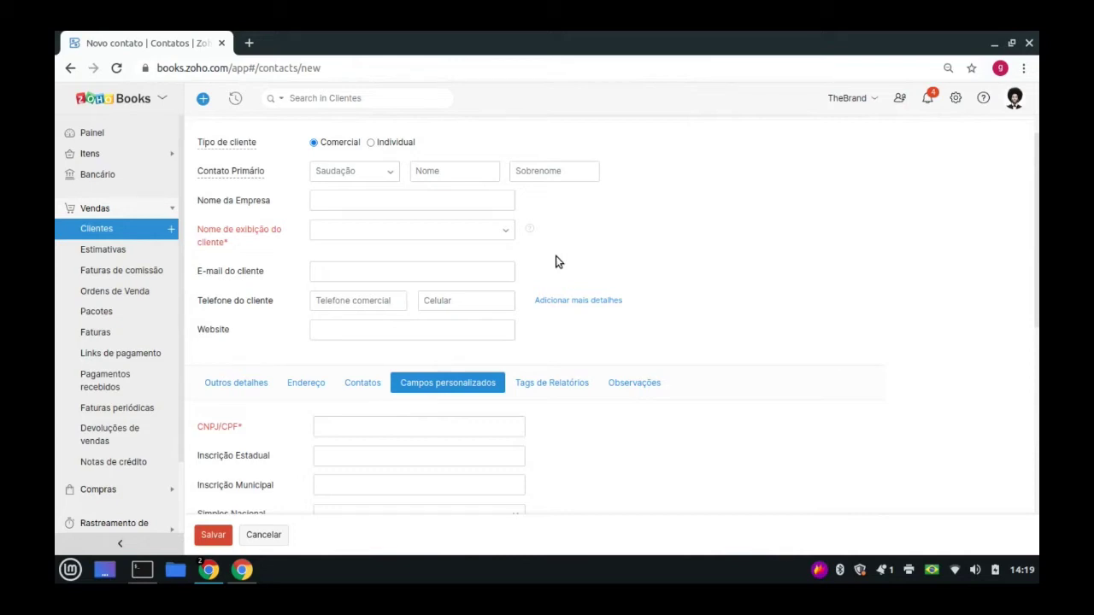
left_click(269, 533)
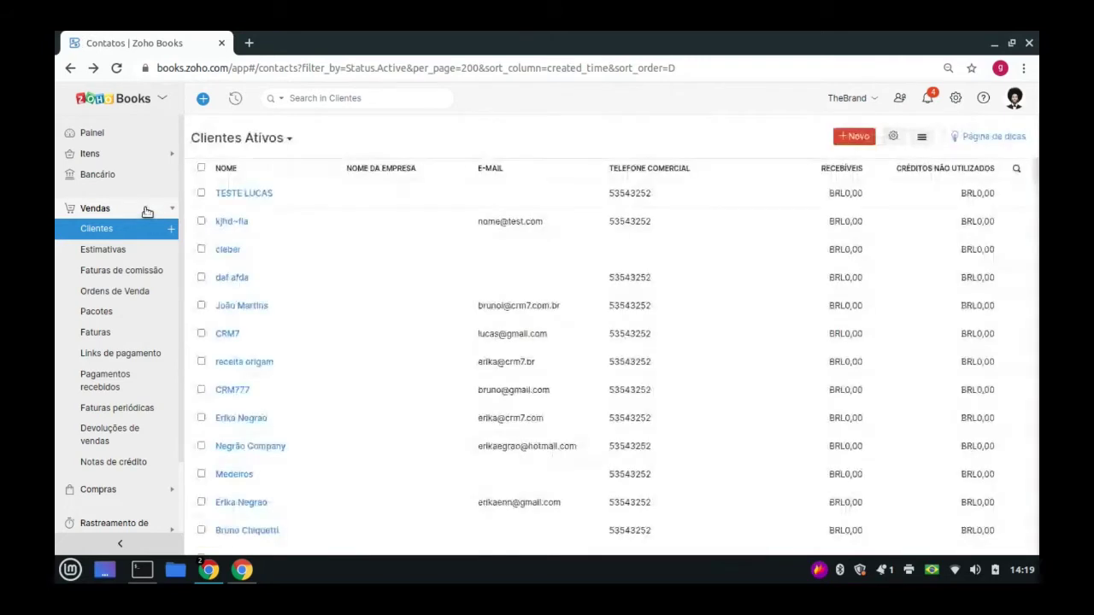
Start a new estimate and examine its customer, date, salesperson and item fields, including the list of selectable items
left_click(148, 253)
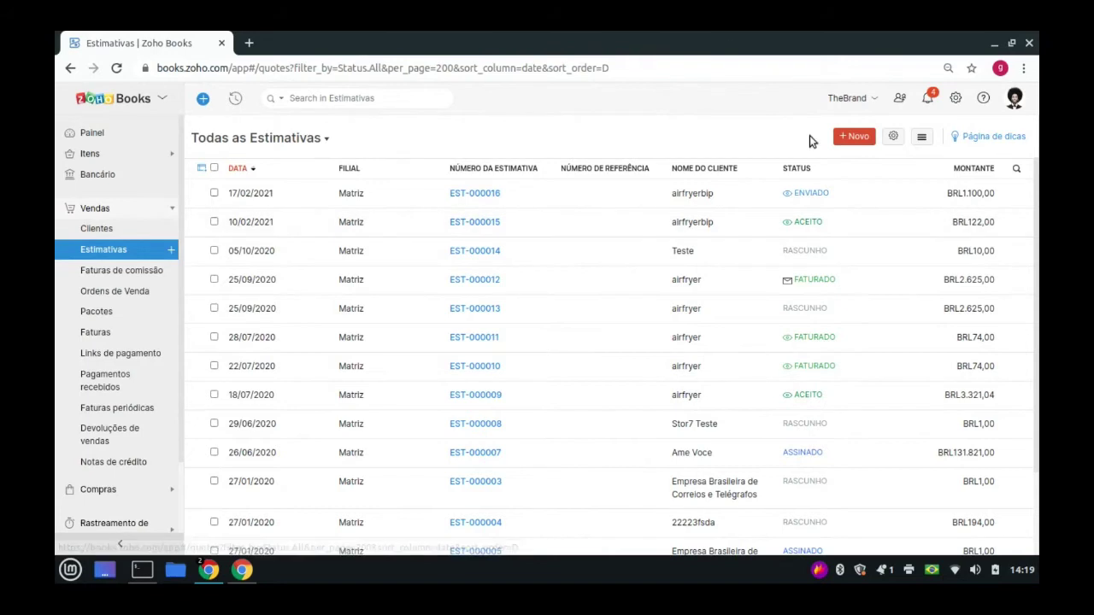
left_click(853, 139)
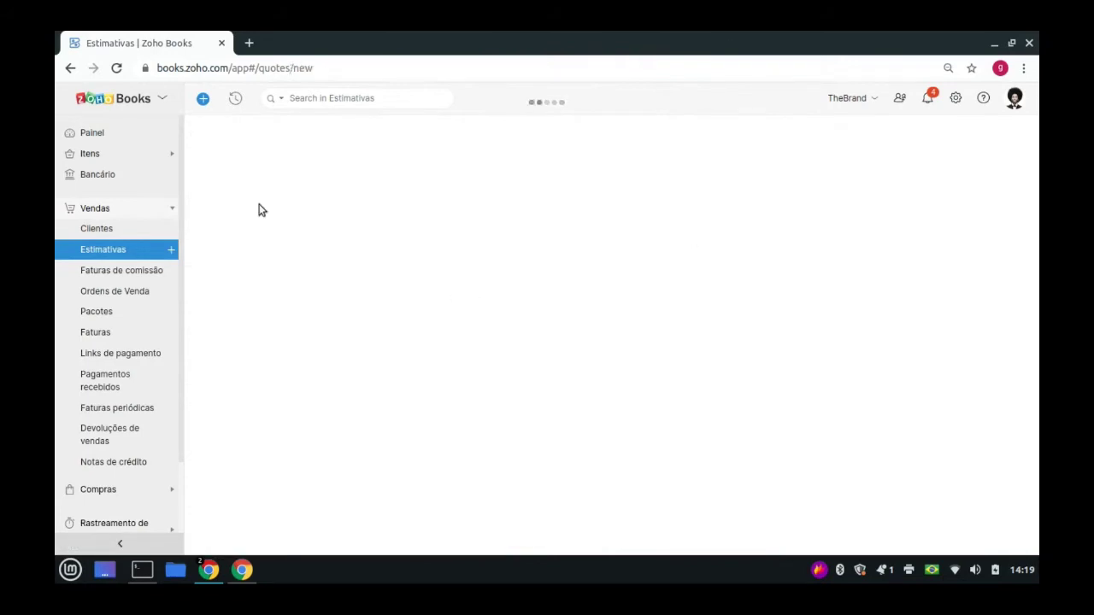
scroll(268, 200, "down", 3)
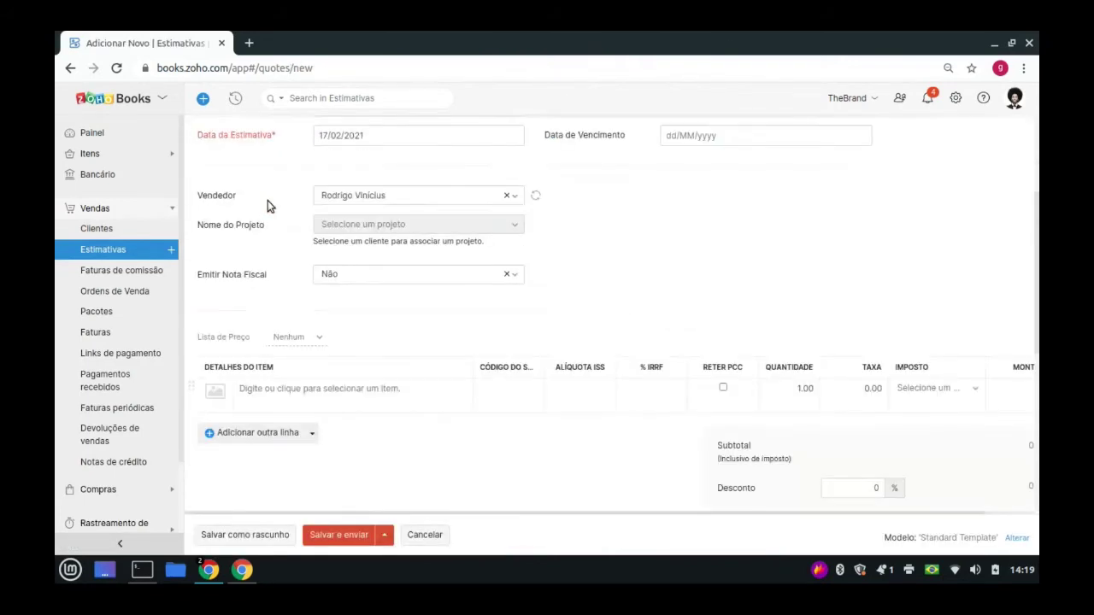
left_click(326, 349)
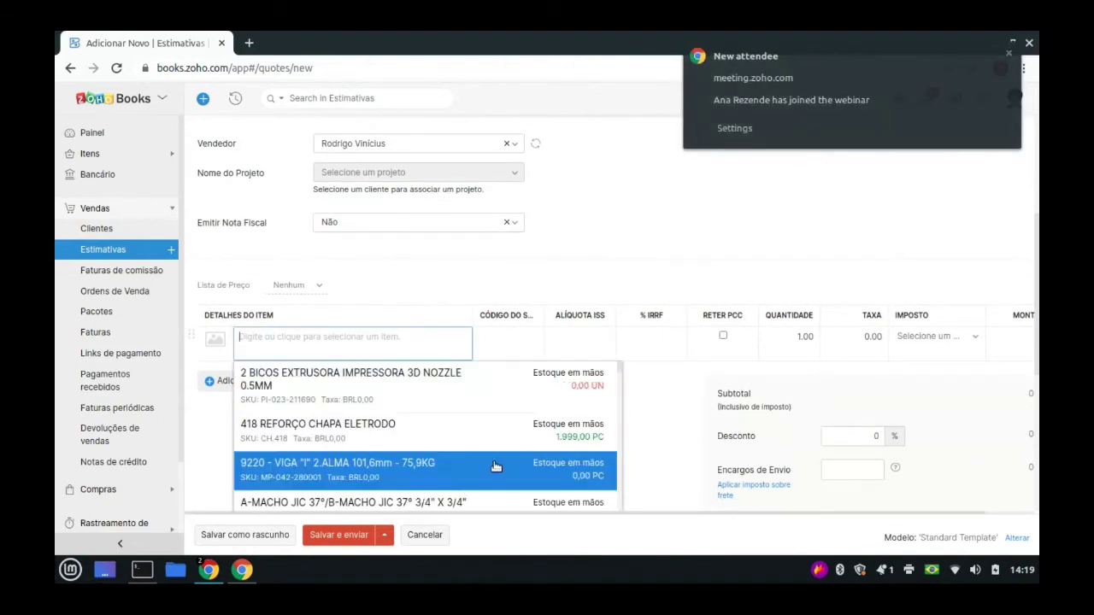
left_click(488, 261)
scroll(478, 274, "up", 3)
scroll(444, 251, "down", 1)
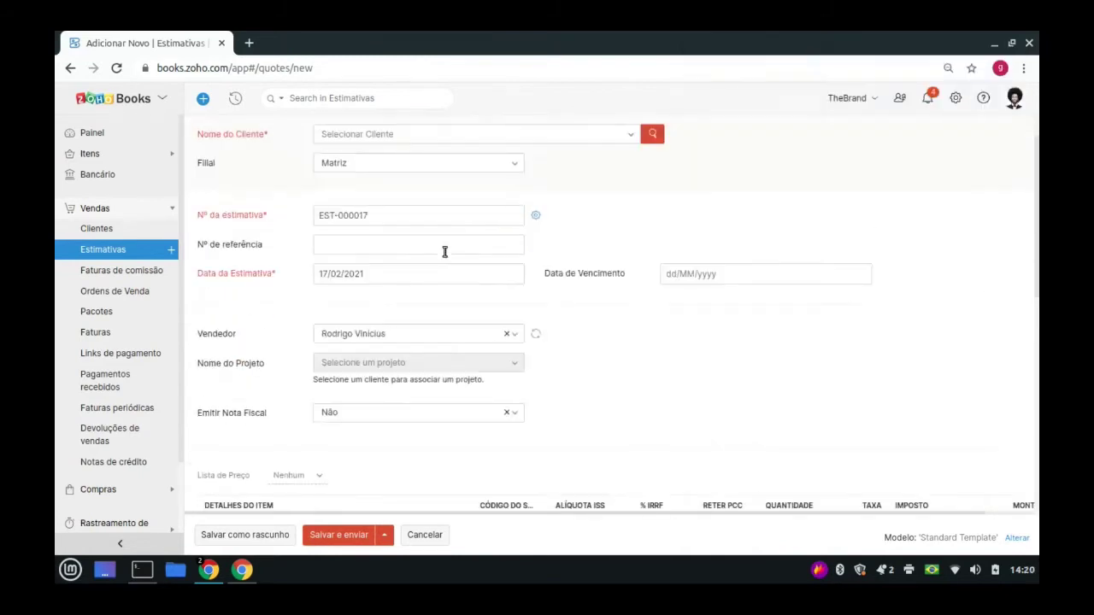
scroll(445, 250, "up", 2)
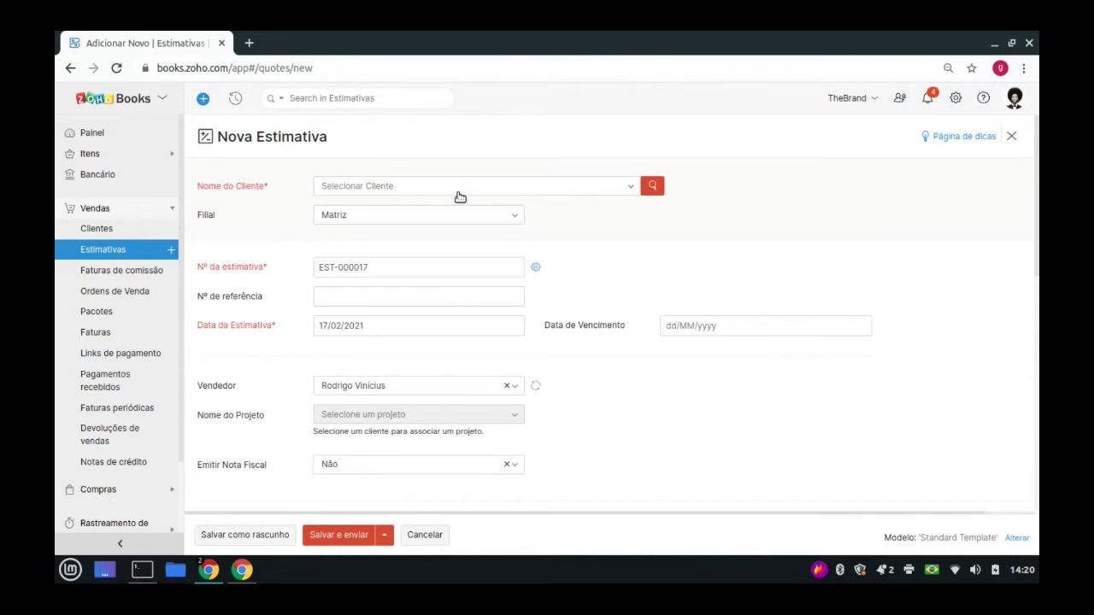
Add the item 2 BICOS EXTRUSORA IMPRESSORA 3D NOZZLE 0.5MM to the estimate with a rate of 200
scroll(453, 214, "down", 5)
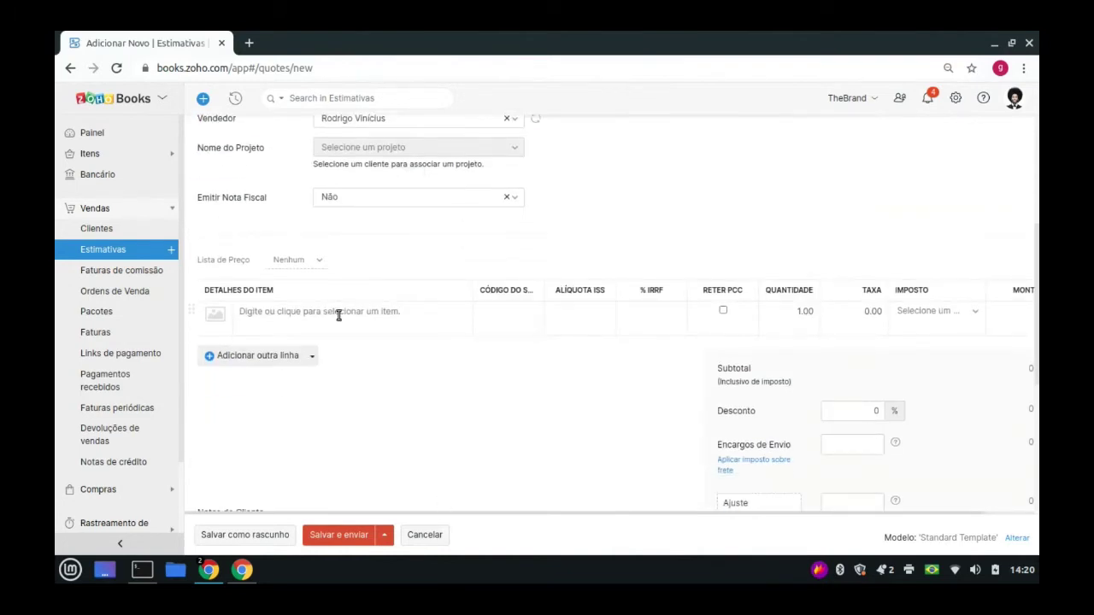
left_click(339, 315)
left_click(455, 343)
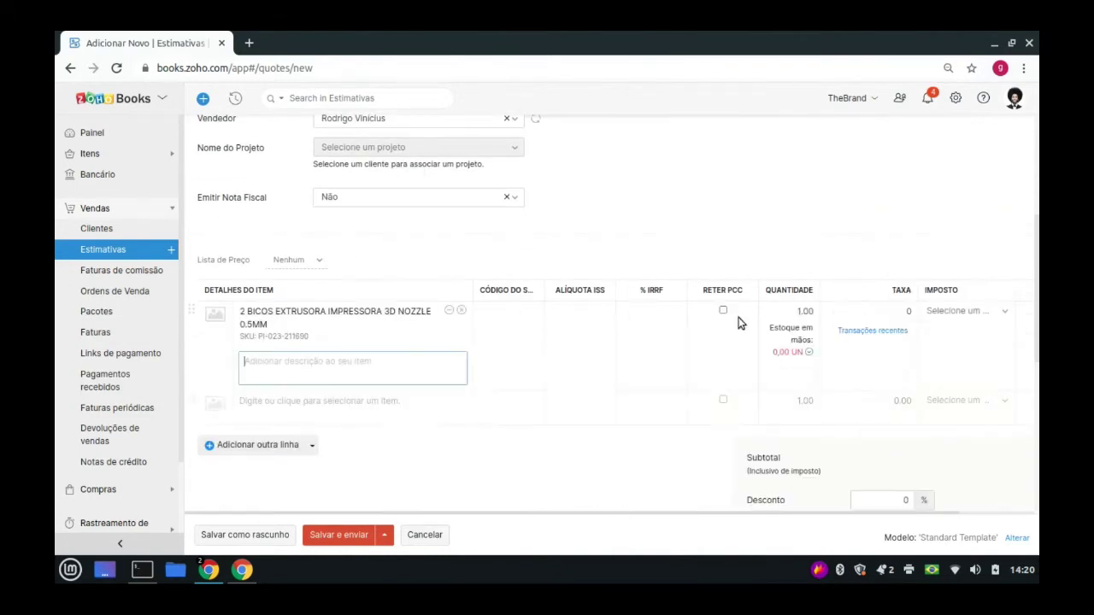
left_click(889, 311)
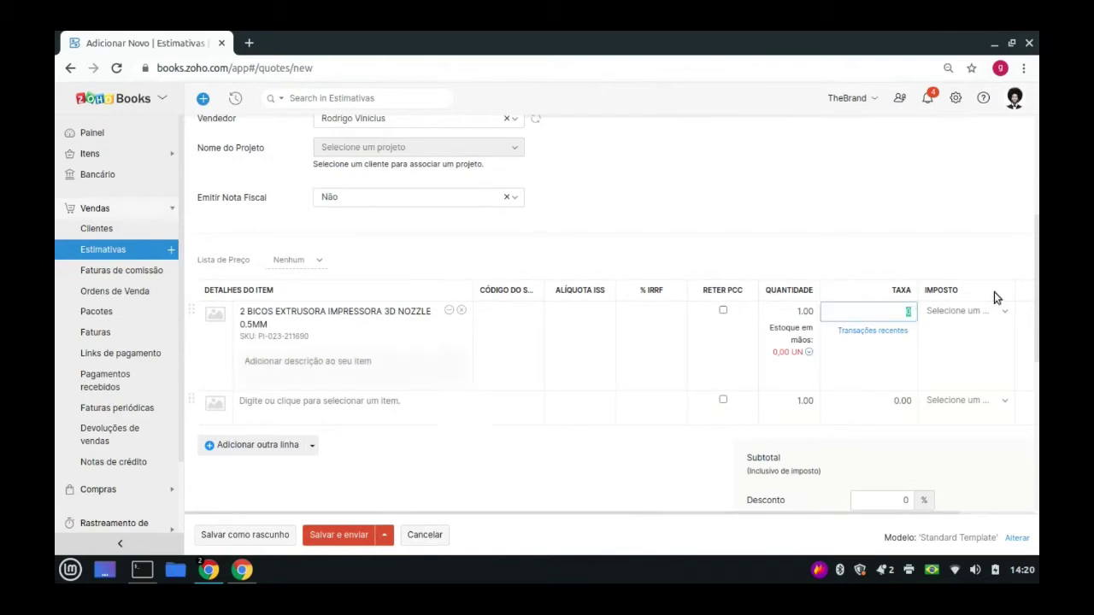
type("200")
Search the customers for "airf" and select airfryerbip as the estimate's customer
scroll(612, 223, "up", 5)
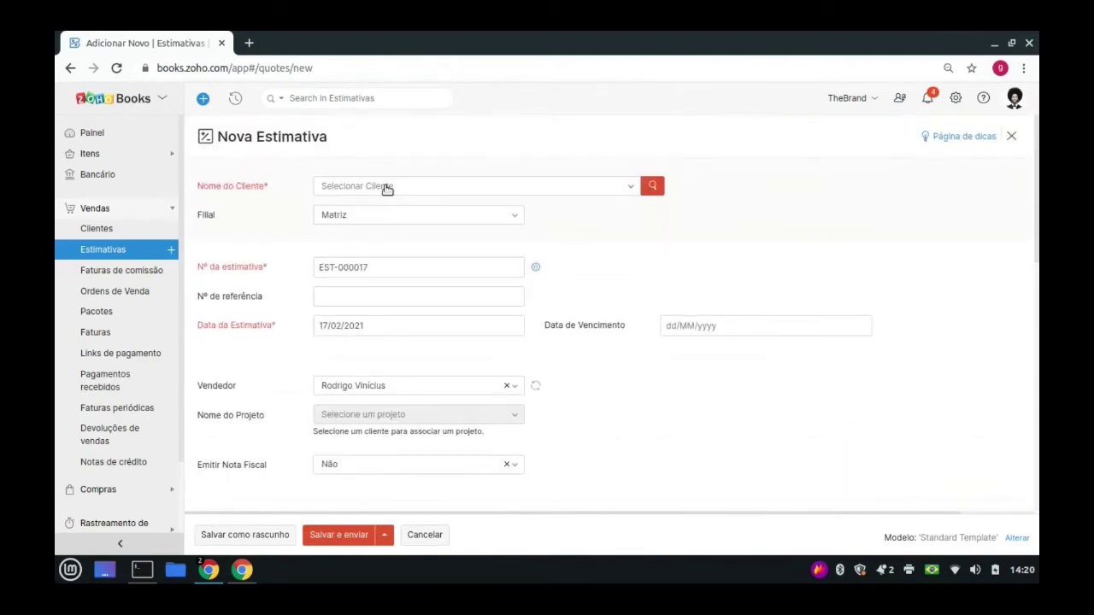
left_click(384, 186)
type("airff")
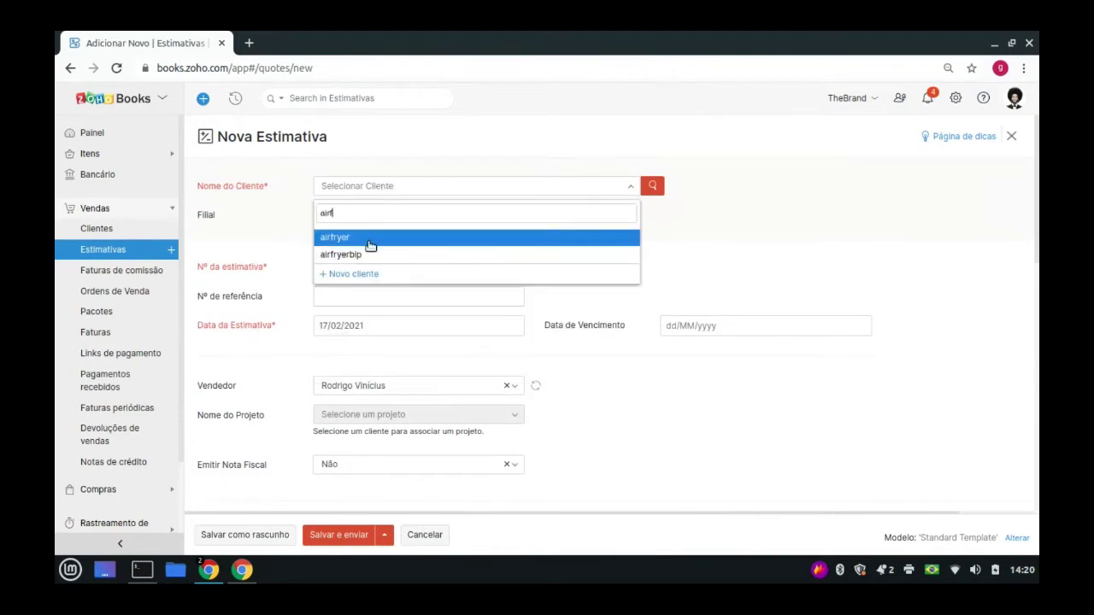
left_click(369, 254)
Review the filled-in estimate from the customer details and item line down to the notes, terms, attachments and e-mail recipient
scroll(397, 188, "down", 1)
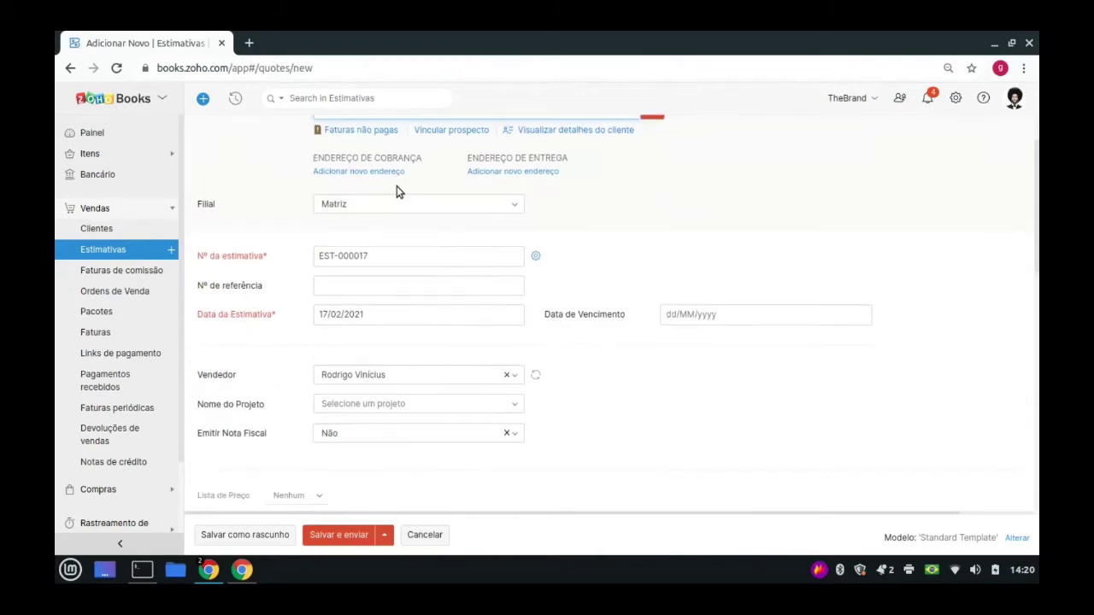
scroll(396, 185, "down", 1)
scroll(117, 214, "down", 1)
scroll(640, 248, "down", 1)
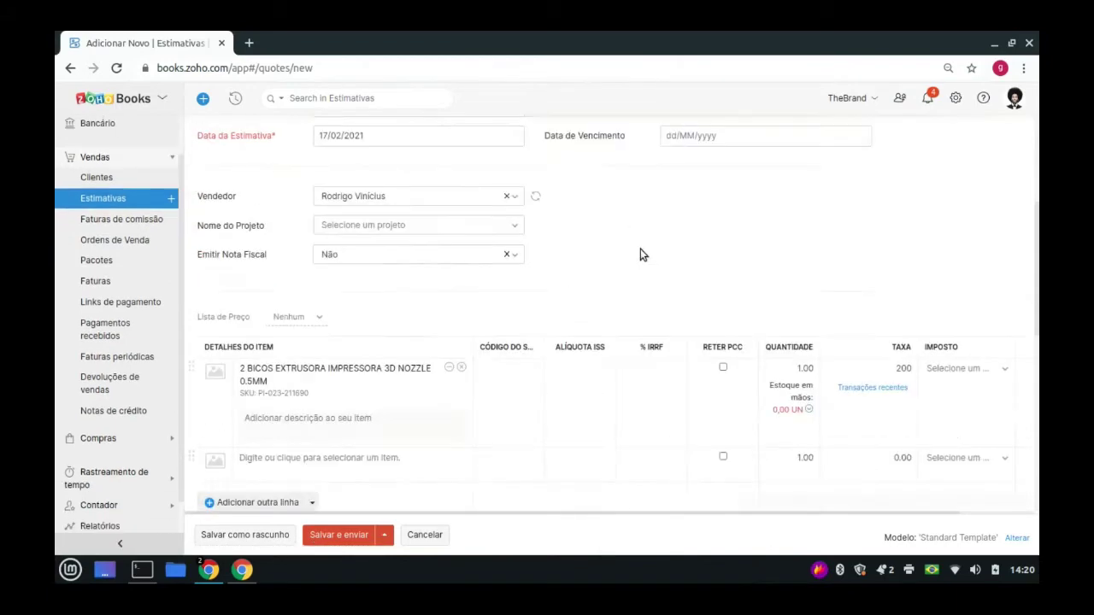
scroll(640, 249, "down", 1)
scroll(481, 215, "up", 2)
scroll(510, 298, "down", 1)
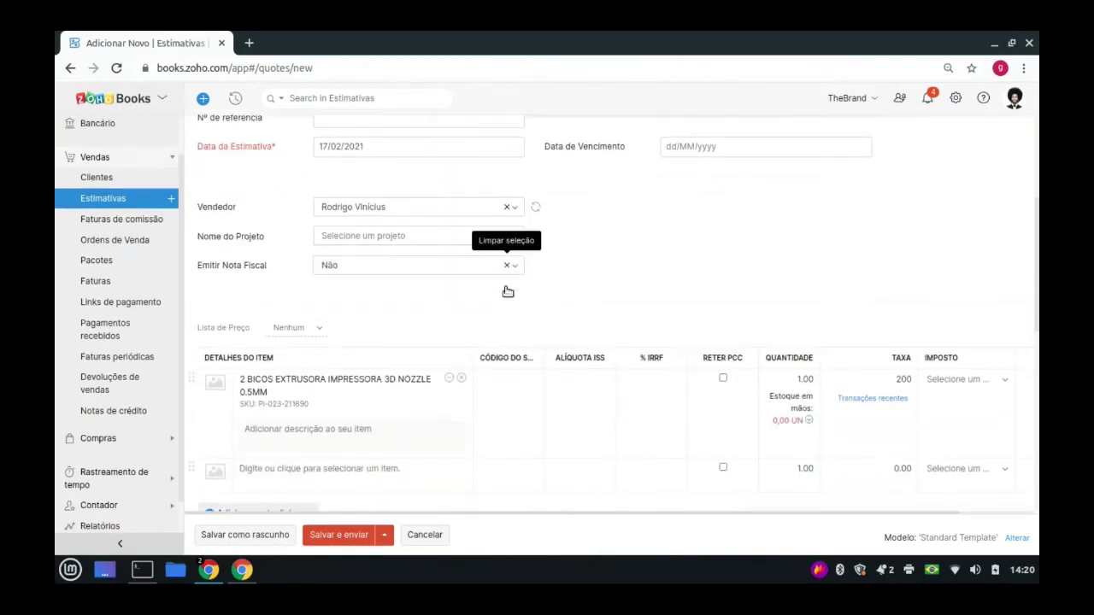
scroll(564, 297, "down", 2)
scroll(385, 274, "down", 1)
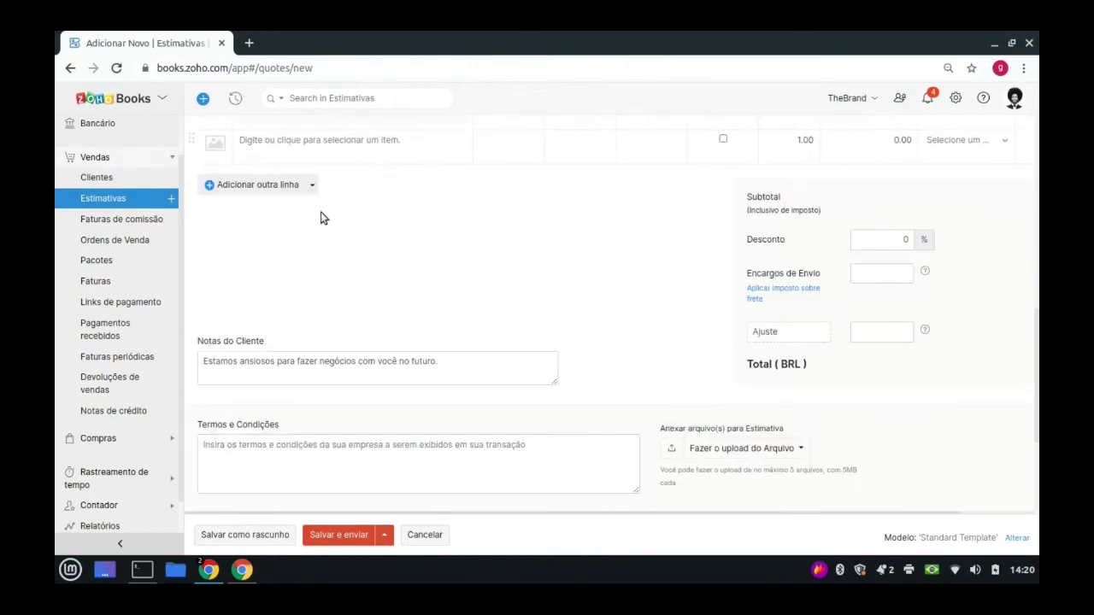
scroll(359, 226, "up", 4)
scroll(552, 248, "up", 2)
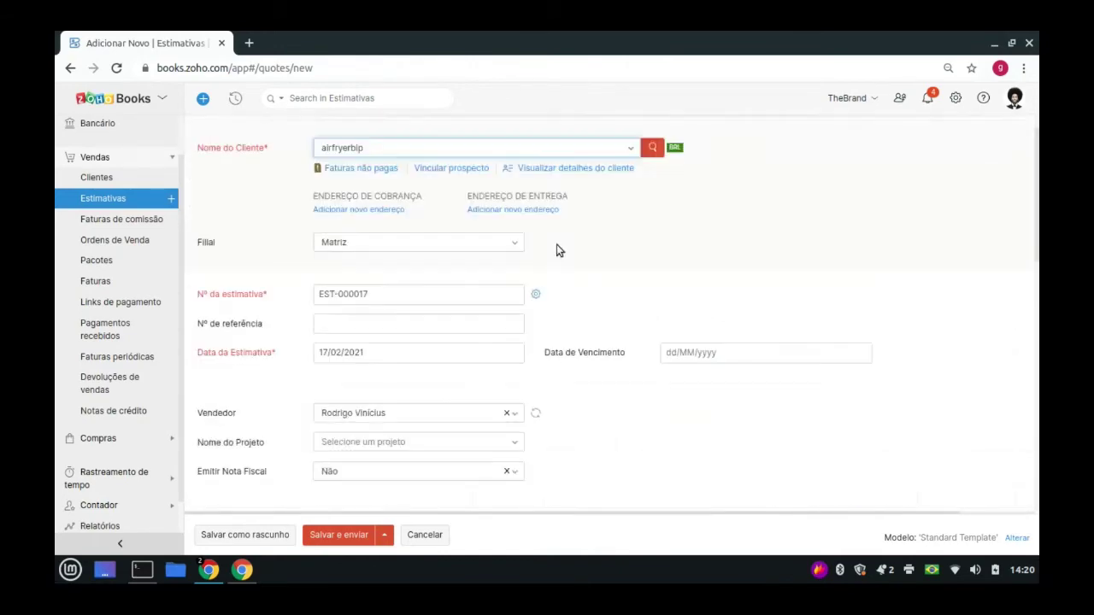
scroll(557, 245, "down", 4)
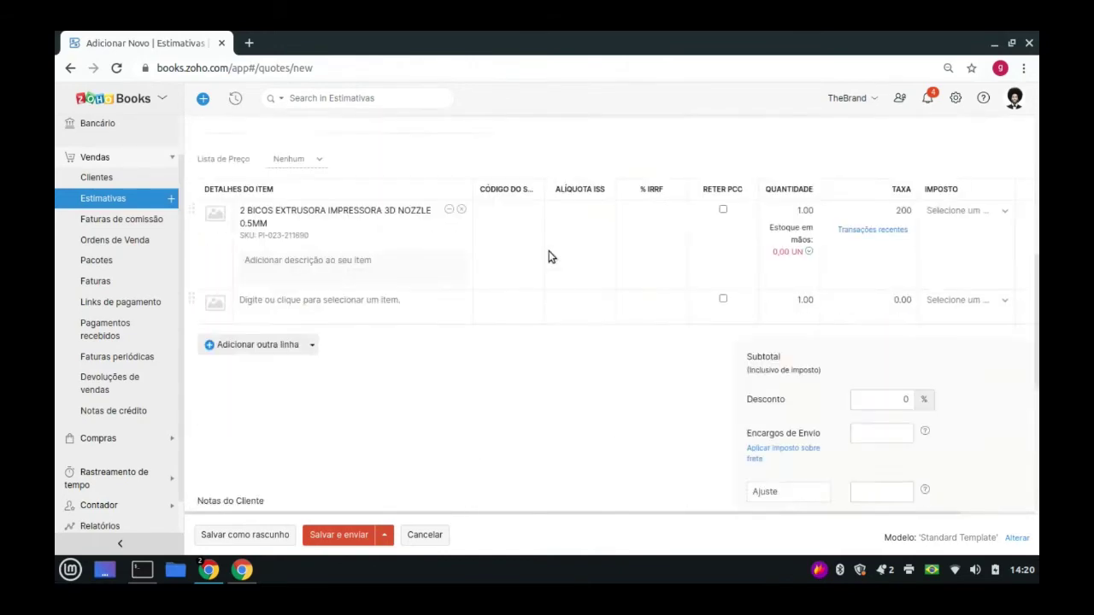
scroll(499, 342, "down", 3)
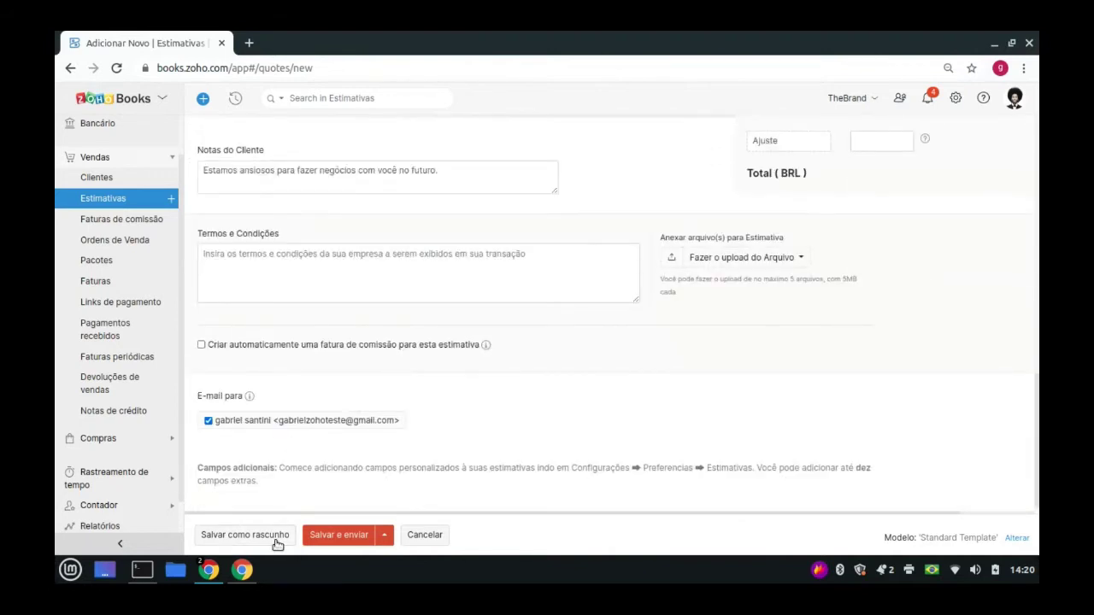
Save and digitally sign the estimate, and e-mail it to the customer with the signed PDF attached
left_click(350, 536)
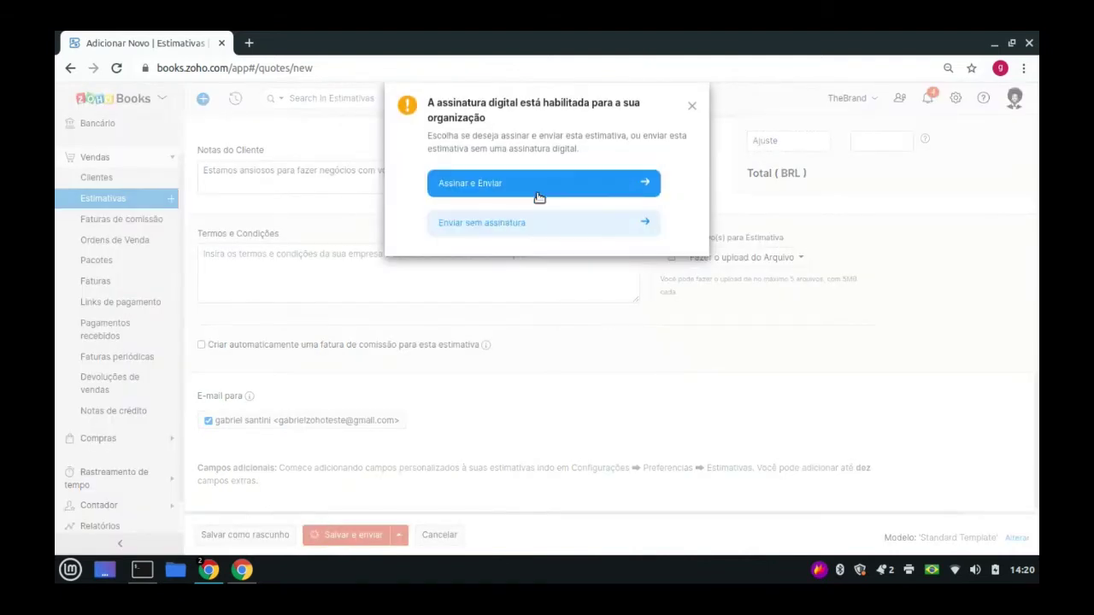
left_click(535, 188)
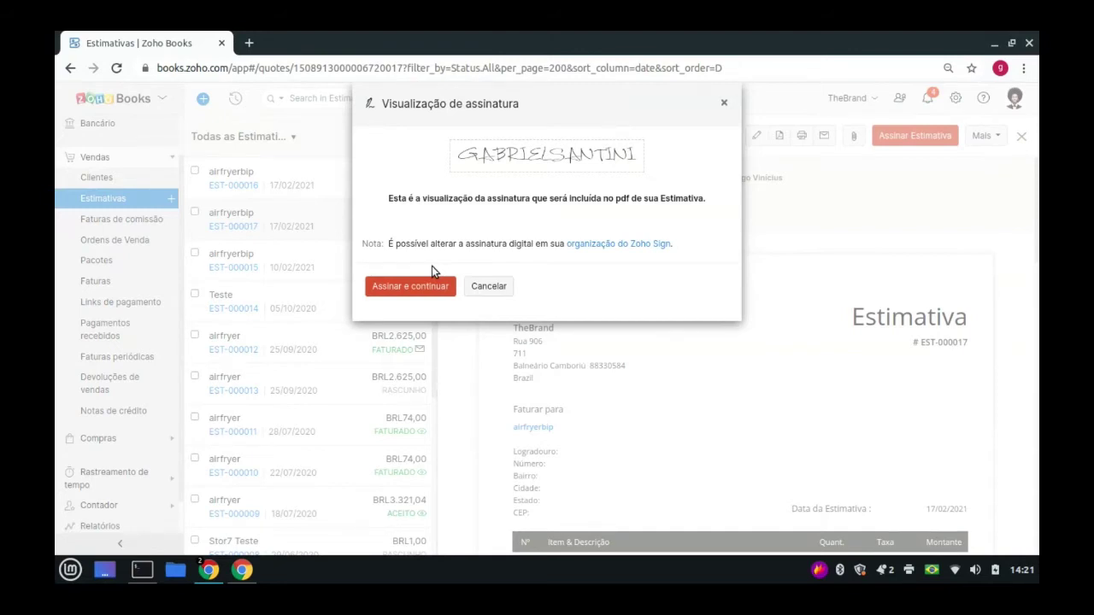
left_click(382, 287)
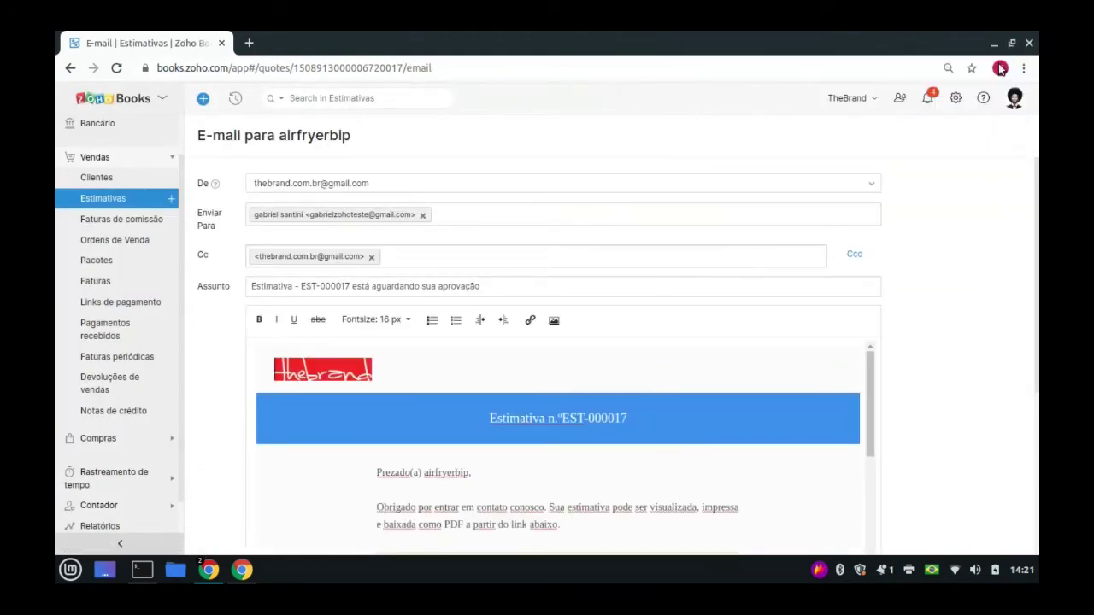
scroll(743, 181, "down", 3)
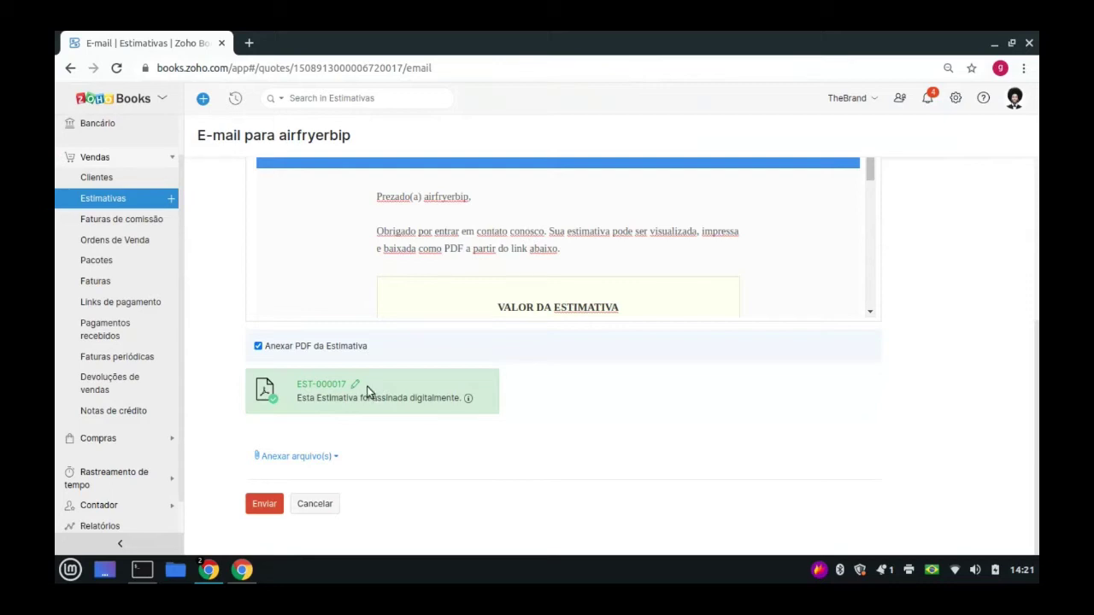
left_click(264, 504)
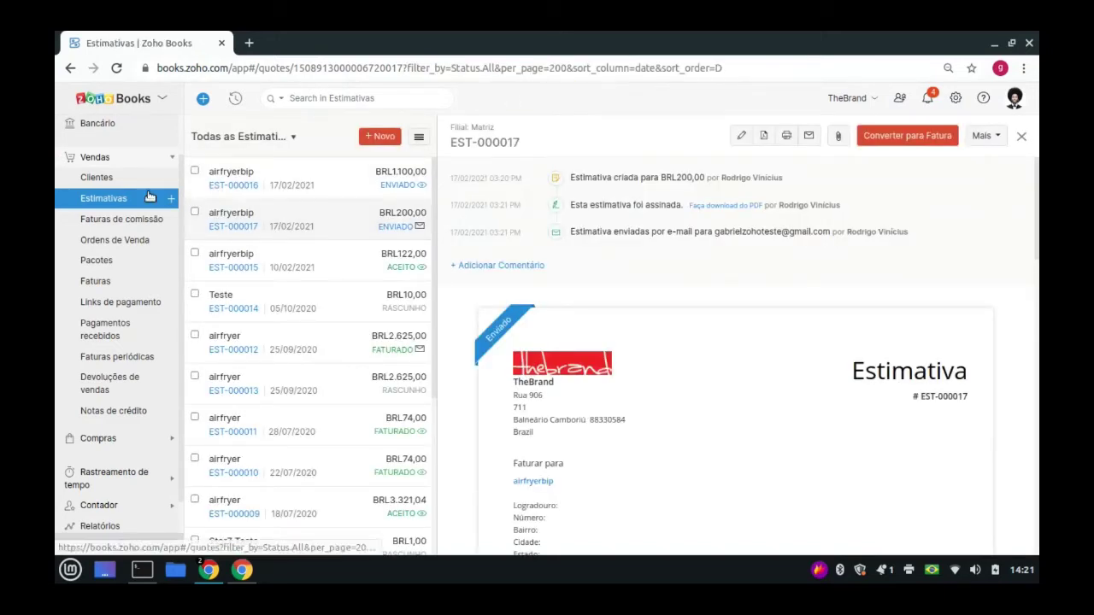
View the sales orders list and the list of all invoices, dismissing the webinar notification
left_click(141, 242)
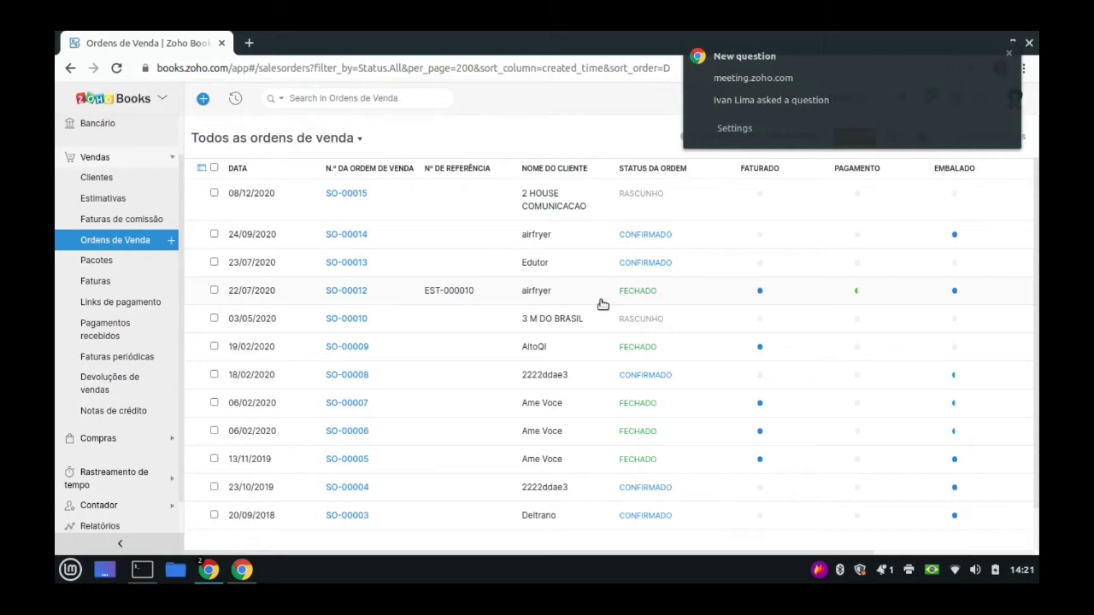
left_click(1009, 53)
left_click(114, 284)
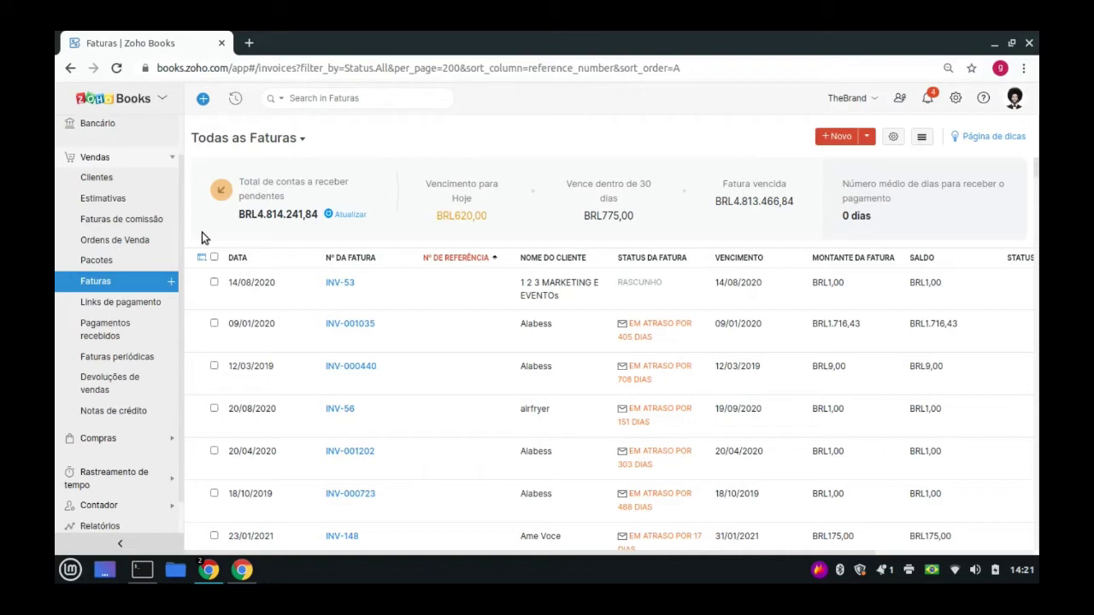
Open airfryerbip's BRL1.100,00 estimate from the estimates list and examine its history and document preview
left_click(123, 195)
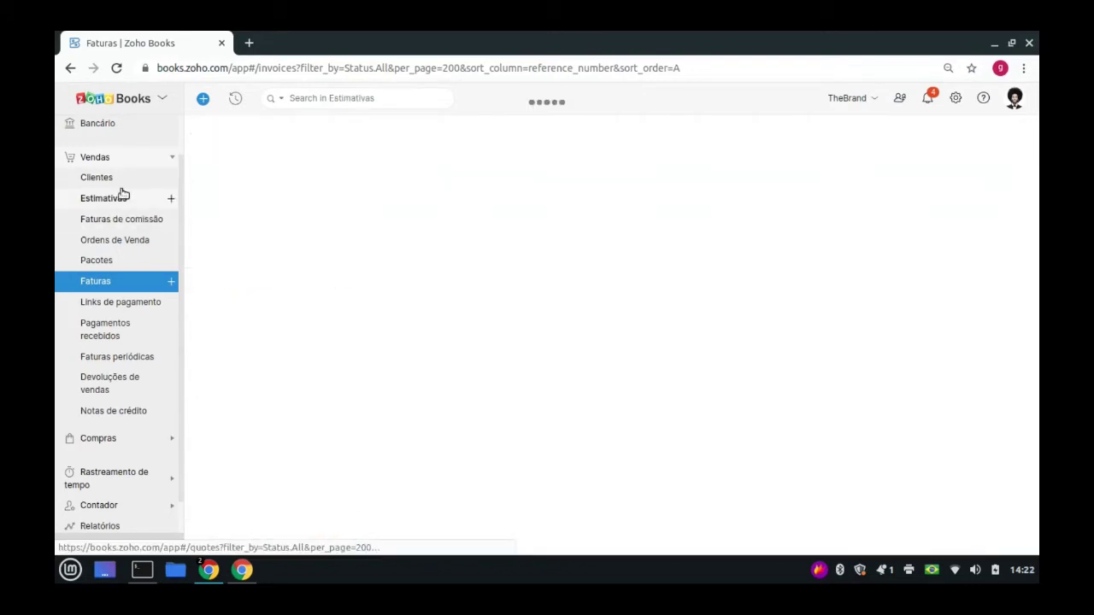
left_click(562, 203)
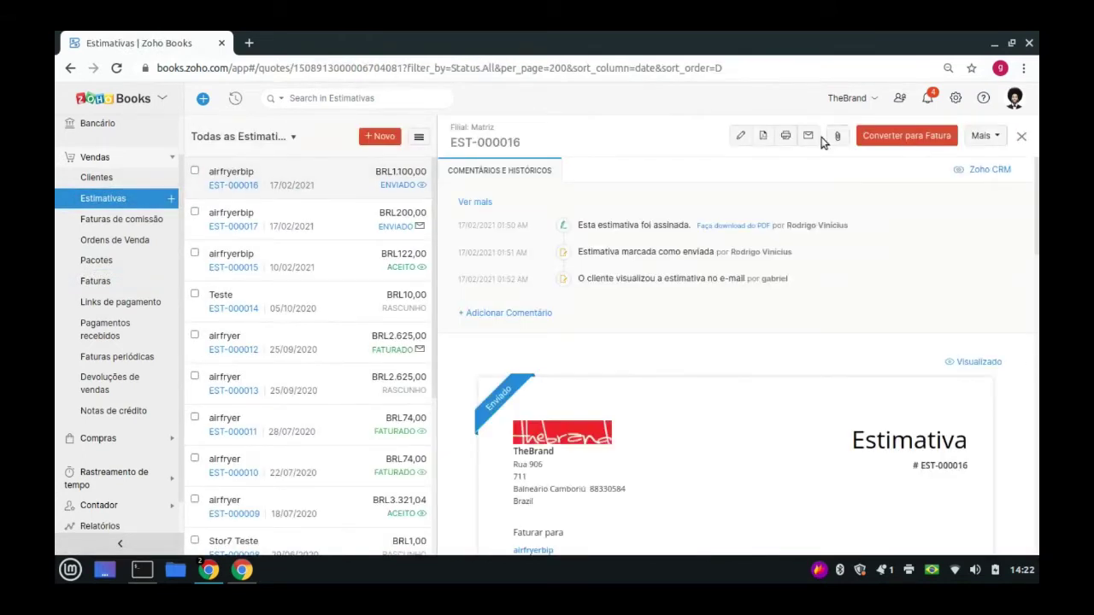
scroll(595, 464, "down", 2)
scroll(632, 461, "down", 2)
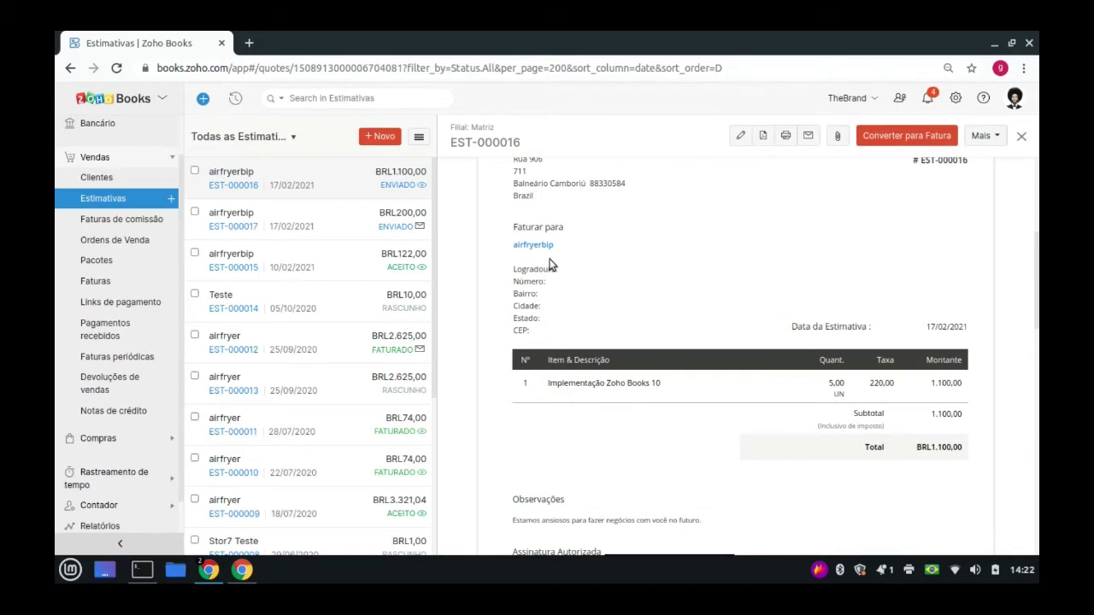
scroll(547, 260, "up", 3)
scroll(556, 291, "down", 1)
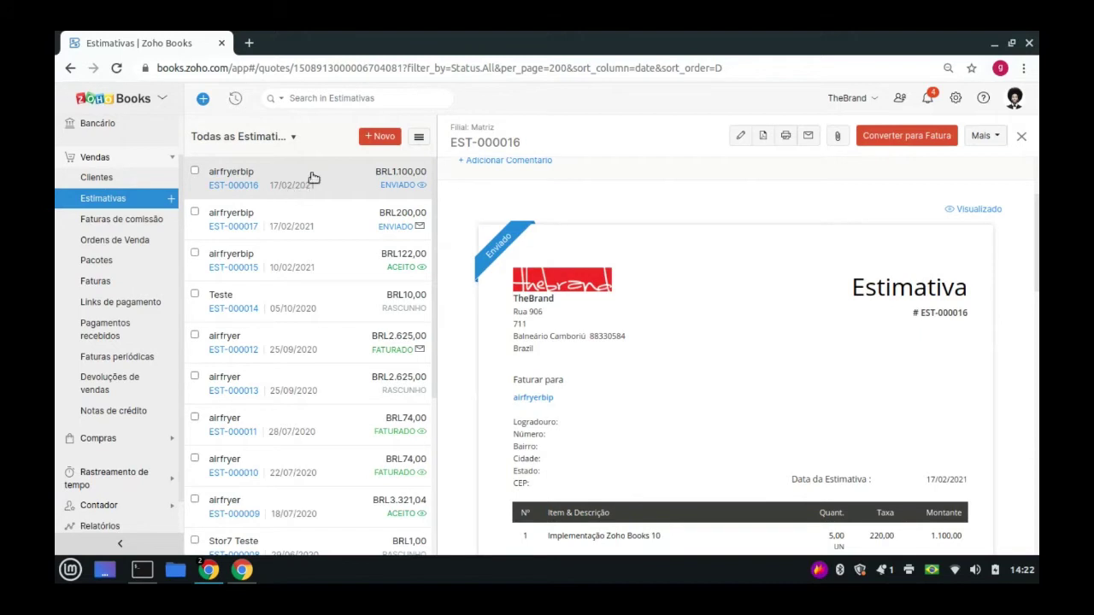
Switch to Gmail in a new browser tab and open the newest estimate e-mail awaiting approval from thebrand.com.br
left_click(249, 43)
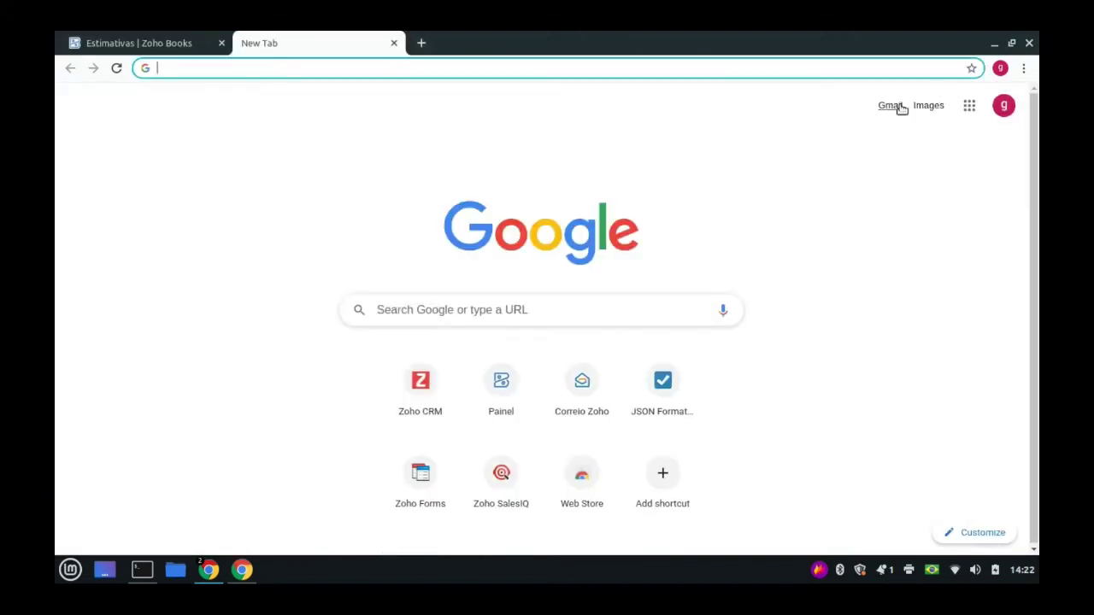
left_click(894, 106)
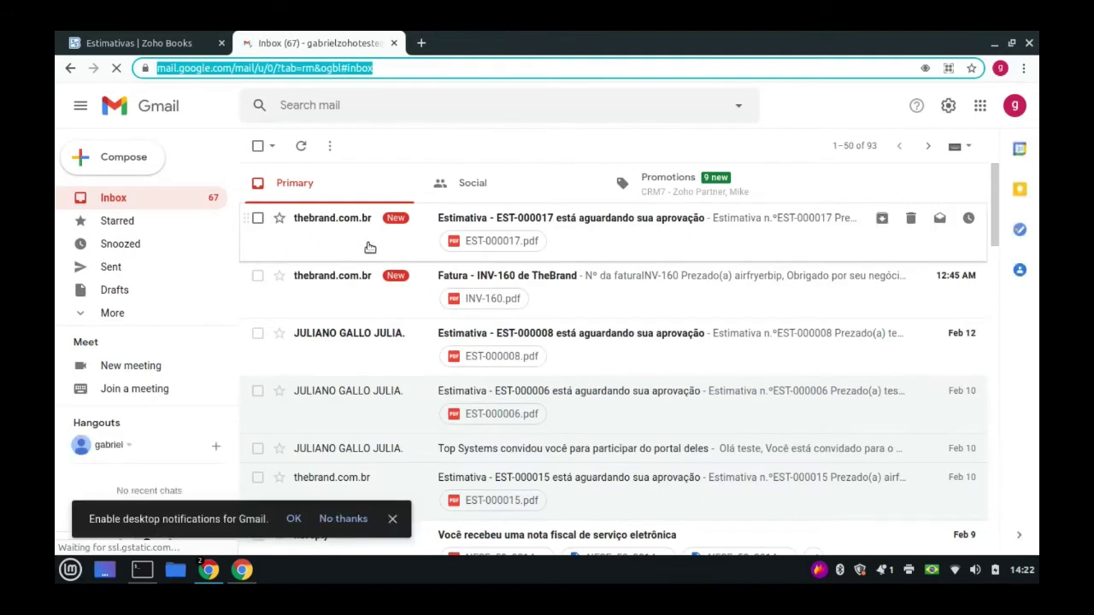
left_click(364, 247)
scroll(488, 265, "down", 5)
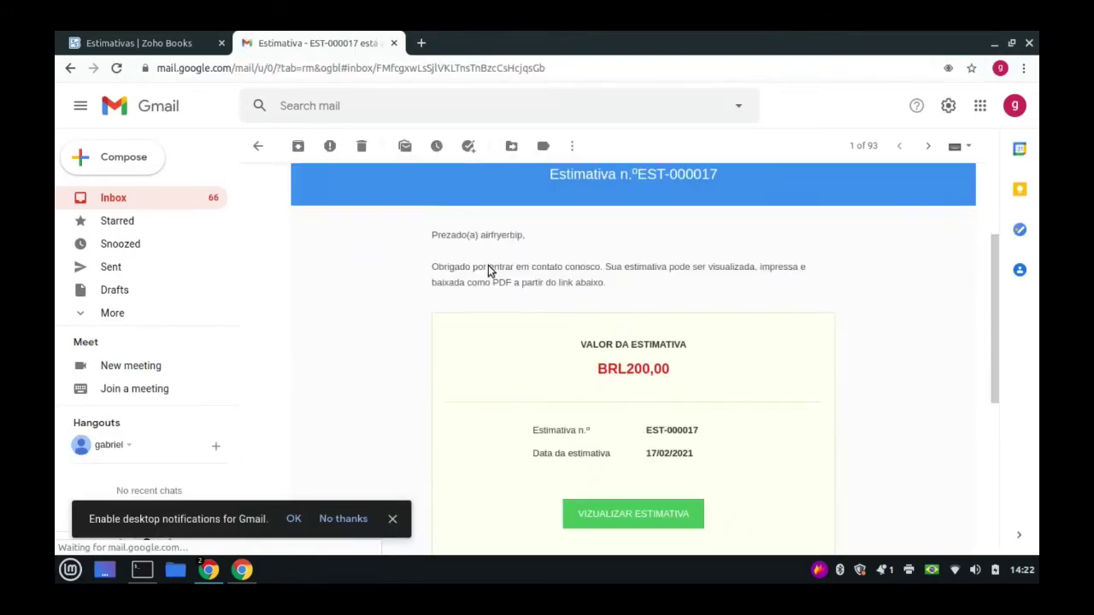
Open the BRL200,00 estimate in the customer portal from the e-mail and review its total and product details
scroll(598, 342, "down", 1)
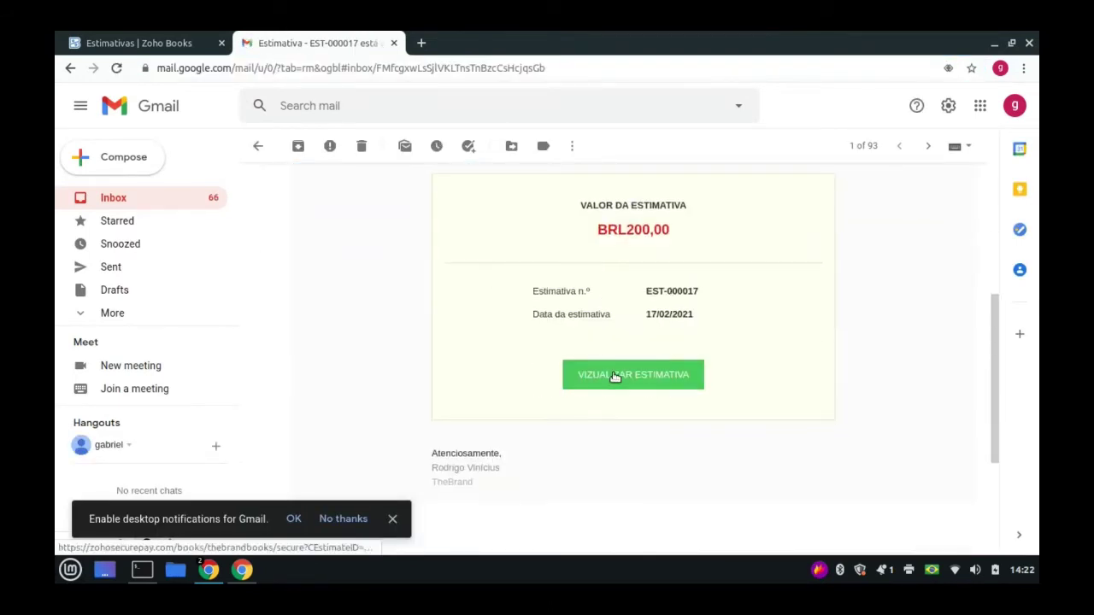
left_click(616, 377)
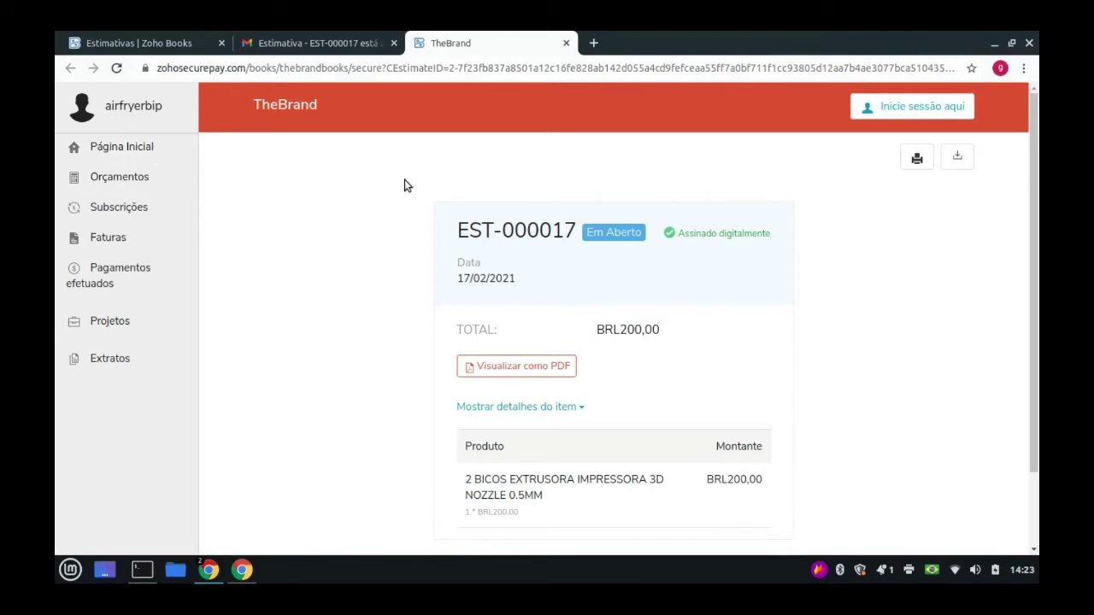
scroll(461, 276, "down", 2)
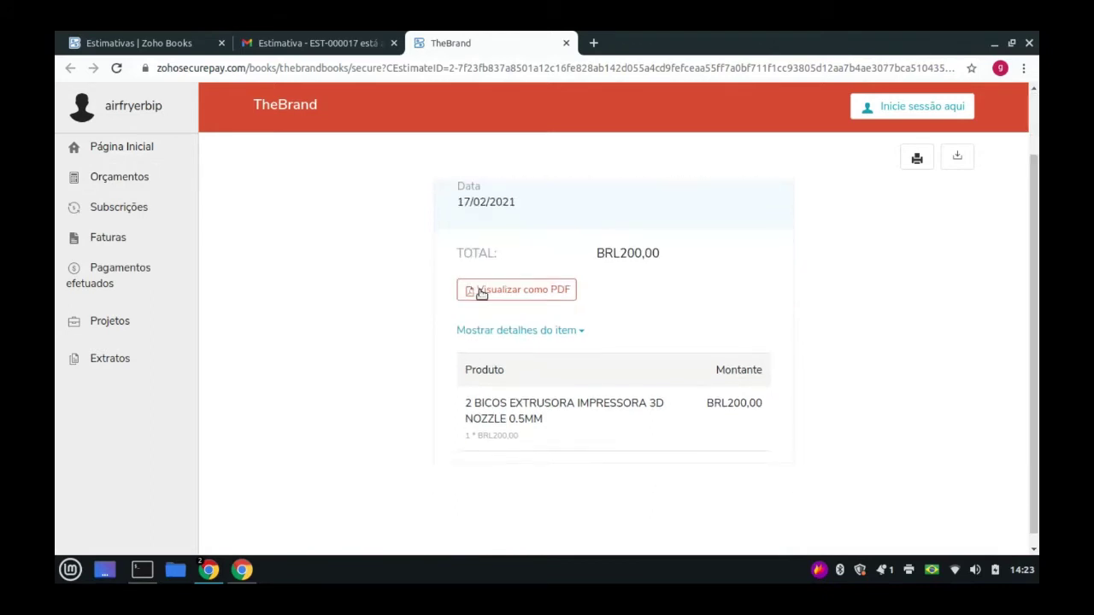
Sign in to TheBrand's customer portal from the estimate page, filling in the customer's e-mail address and account password
scroll(504, 291, "up", 2)
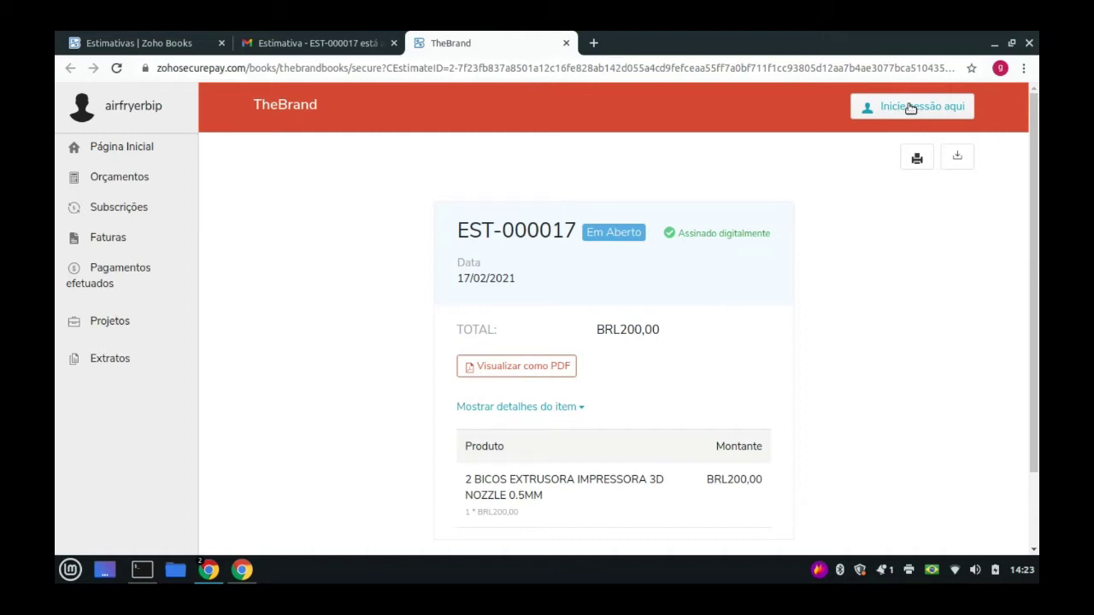
left_click(910, 107)
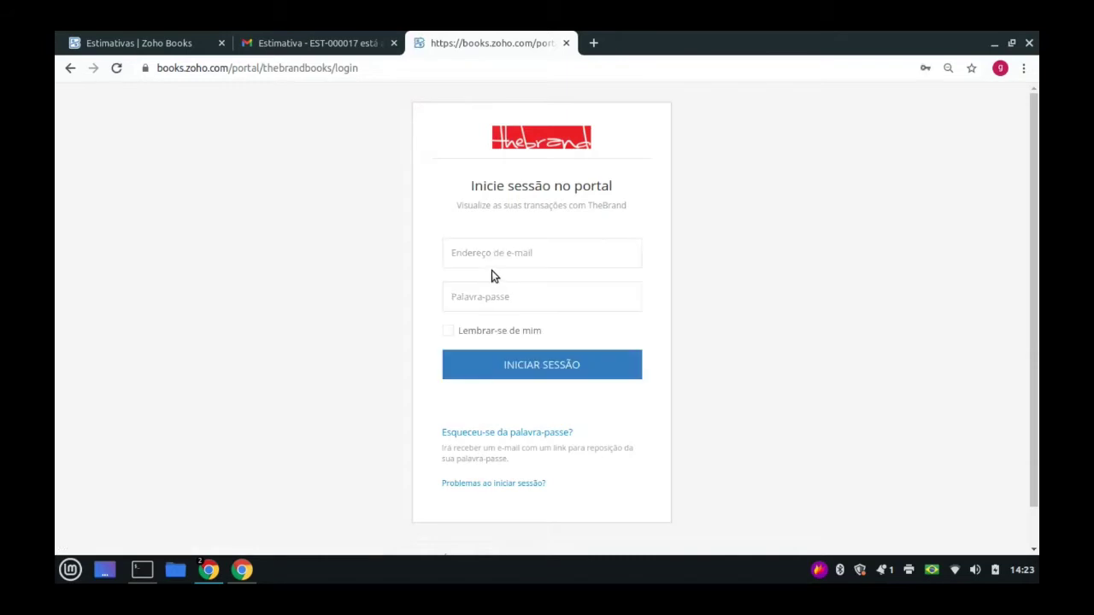
left_click(495, 264)
left_click(511, 295)
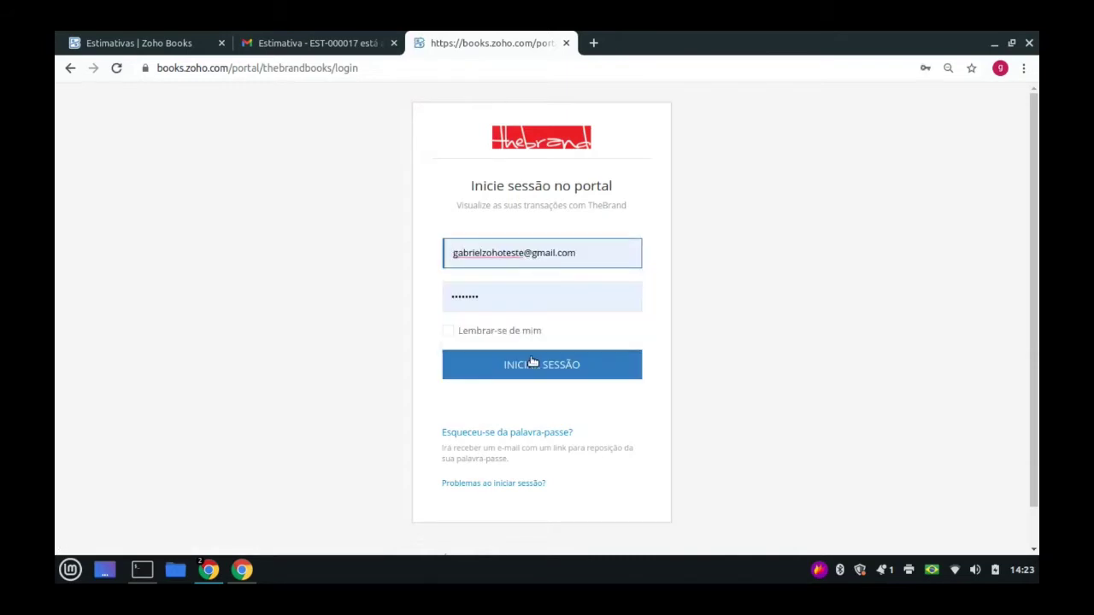
left_click(529, 364)
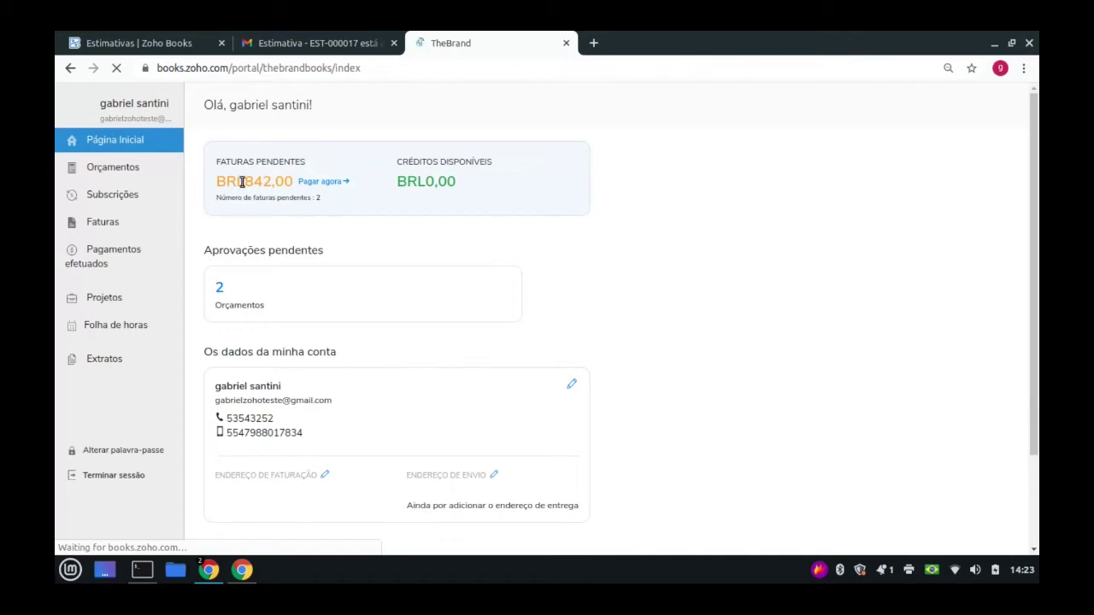
Examine the pending invoices amount on the customer portal's home page
left_click_drag(243, 182, 291, 182)
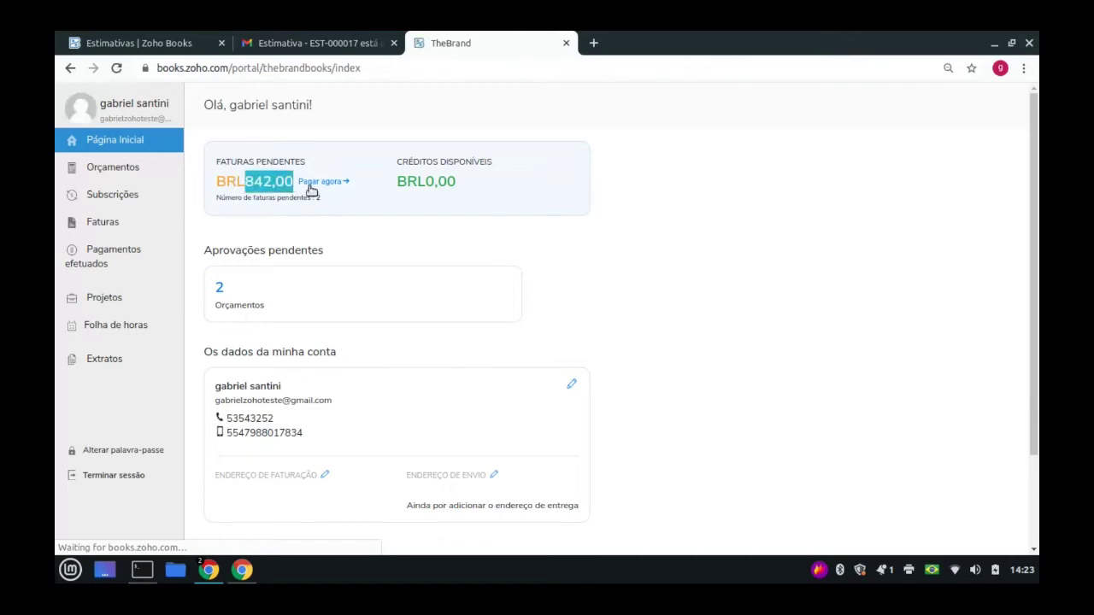
left_click(282, 181)
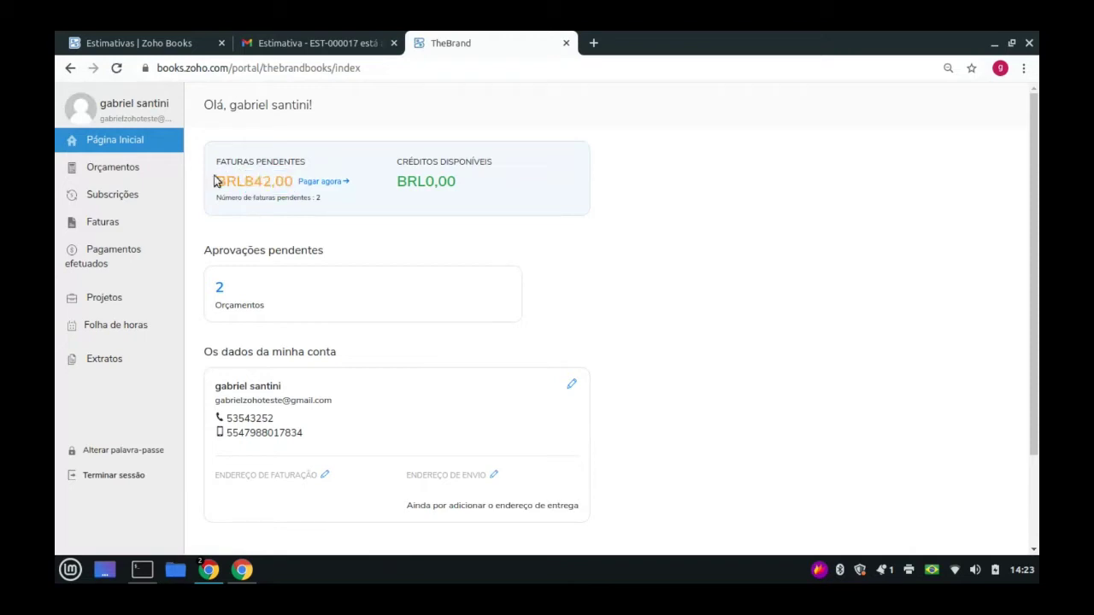
left_click_drag(222, 179, 282, 197)
left_click(270, 182)
double_click(270, 182)
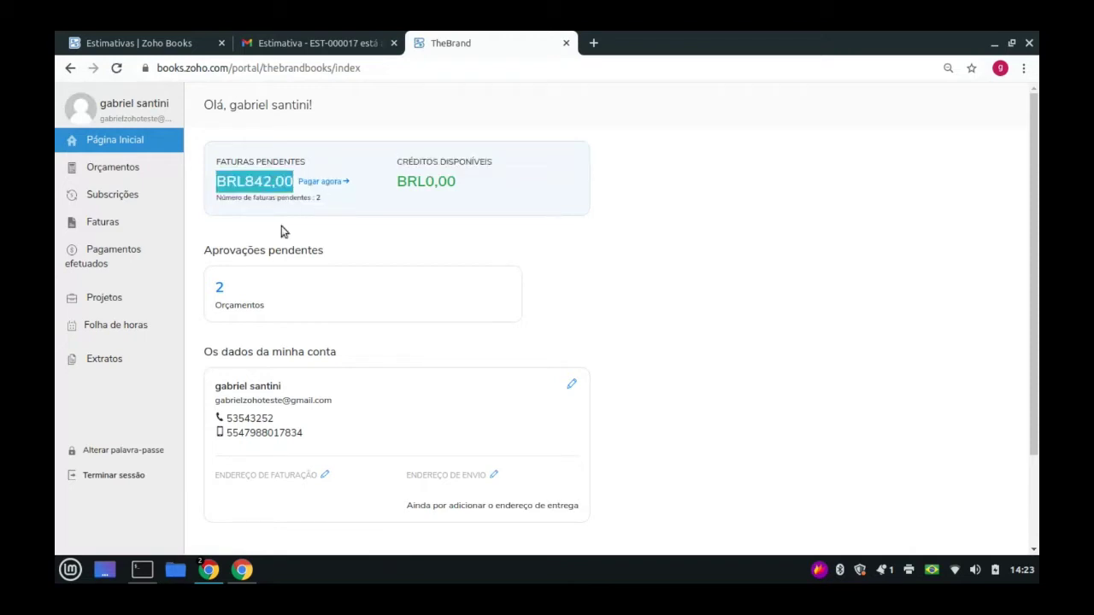
left_click(281, 225)
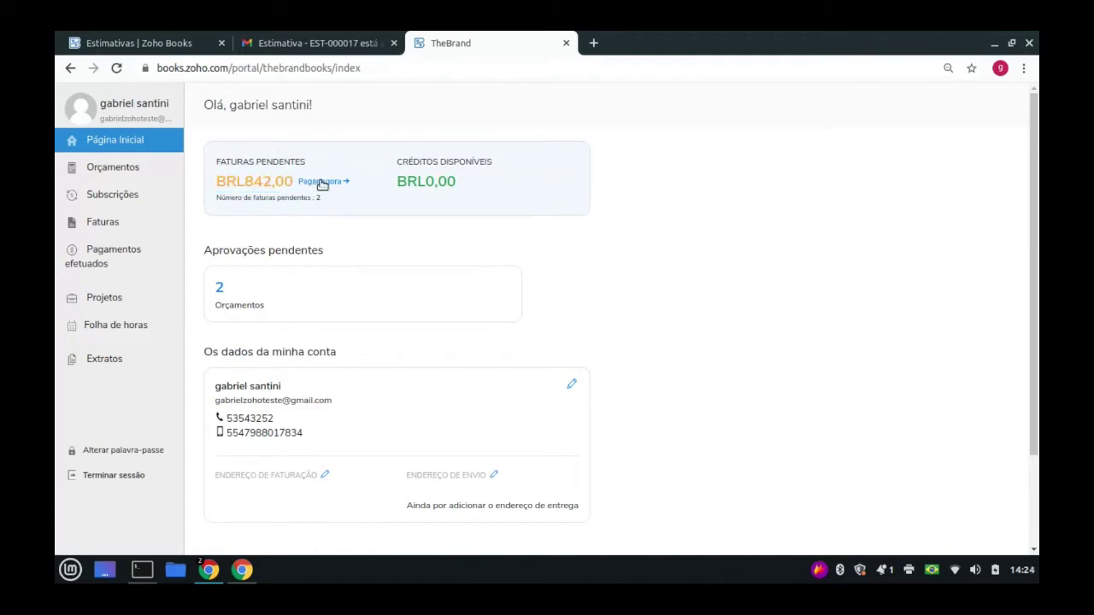
Open the BRL200,00 estimate from the customer portal's estimates list and dismiss the desktop notification
left_click(169, 175)
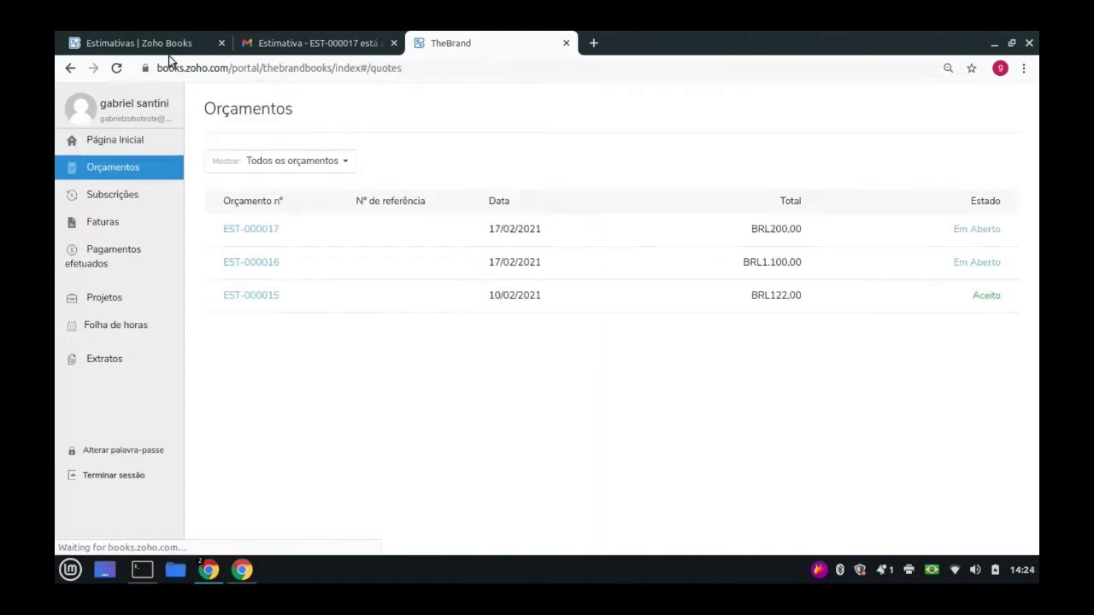
left_click(145, 42)
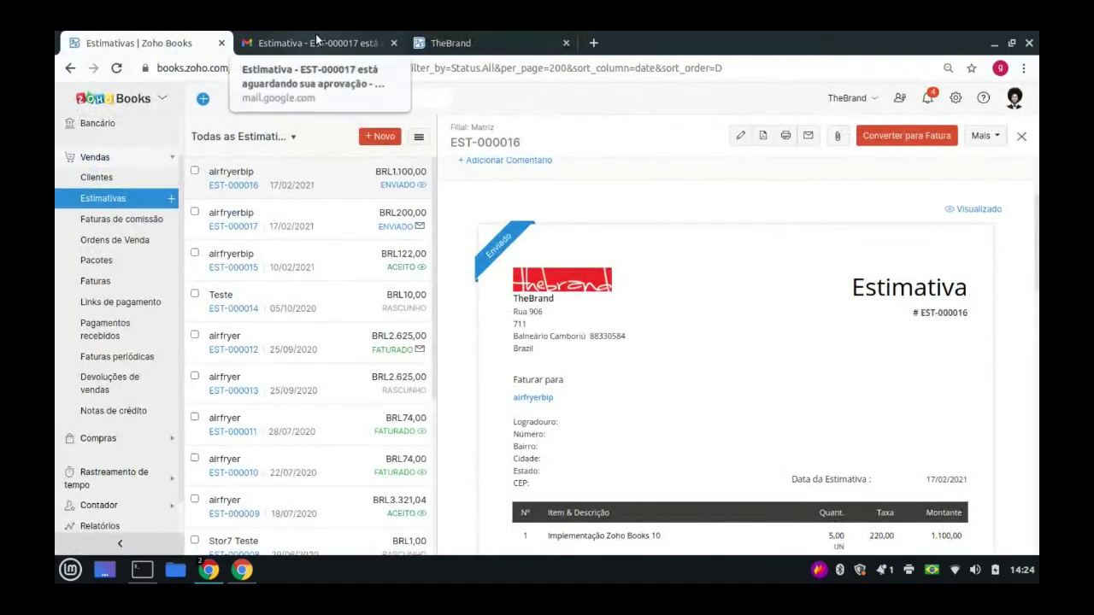
left_click(471, 38)
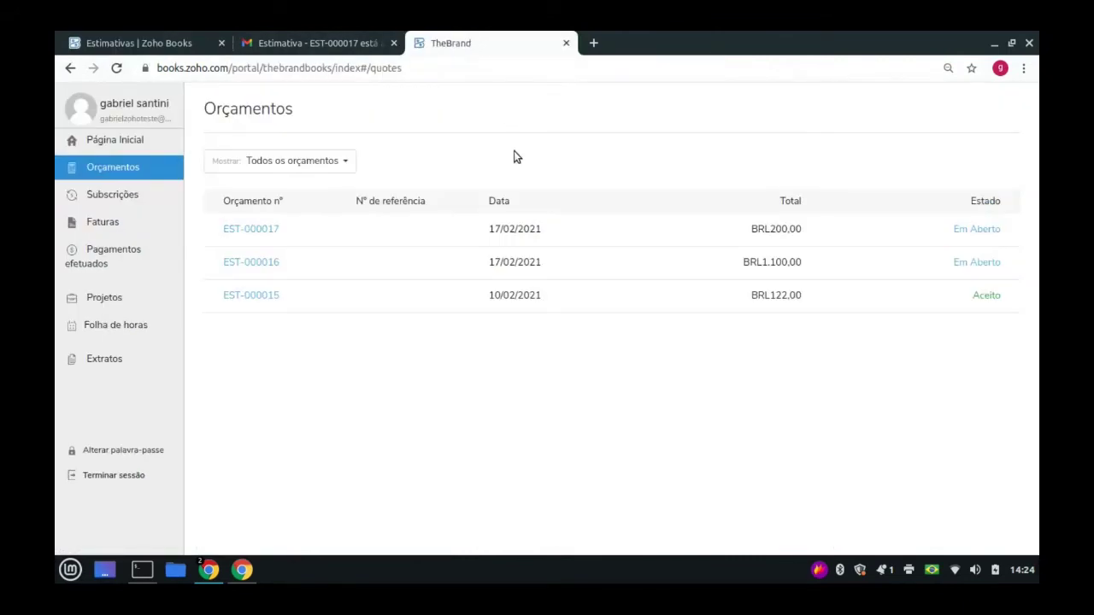
left_click(262, 232)
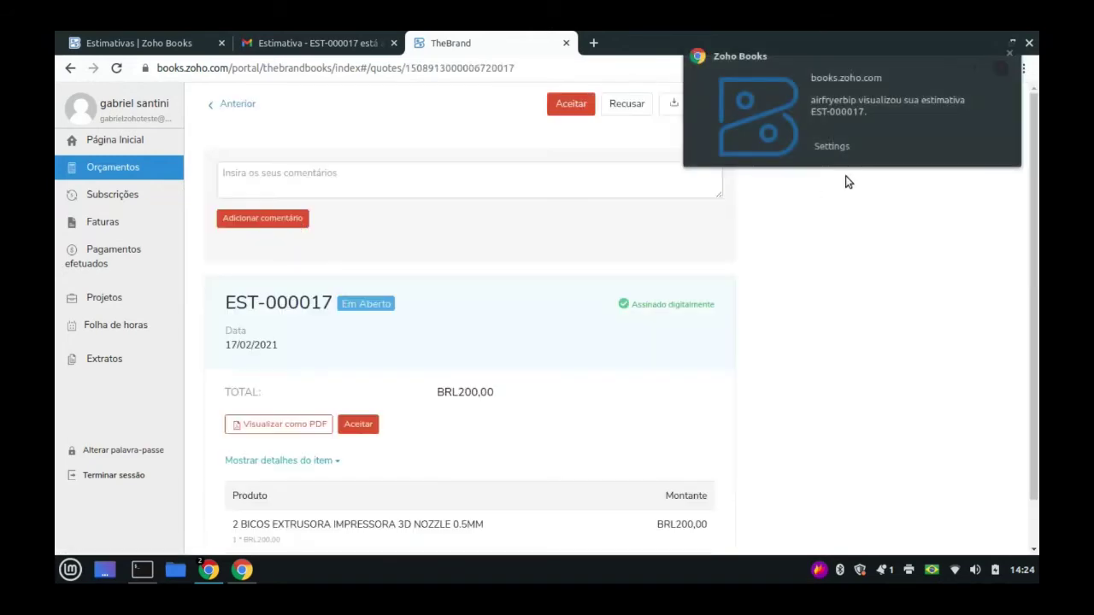
left_click(1009, 53)
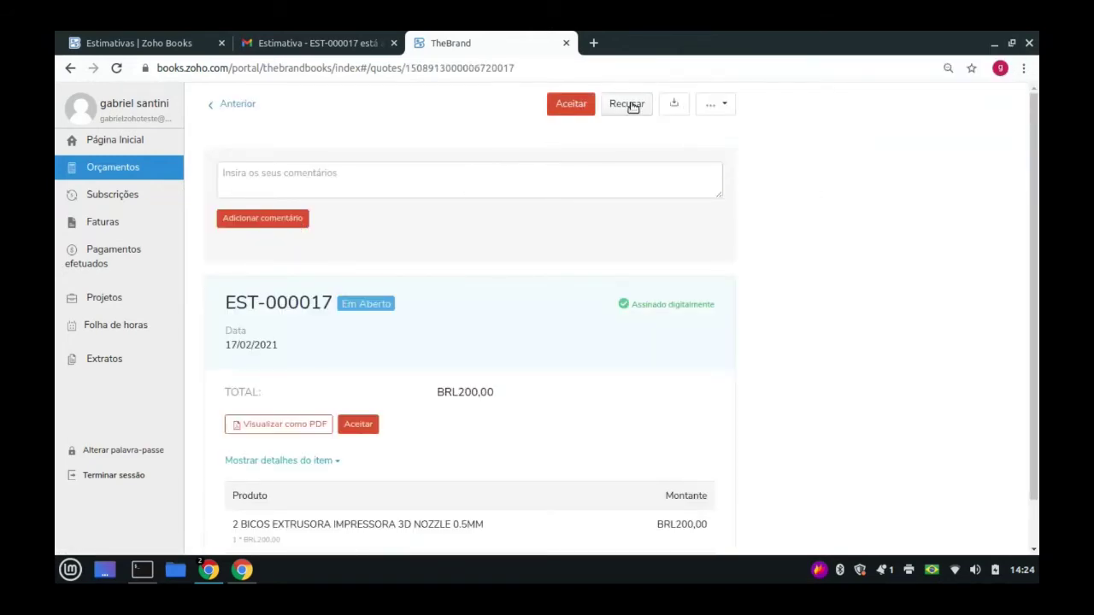
Review the estimate's comment area and its PDF preview including the signature section, and close the preview
scroll(504, 122, "down", 1)
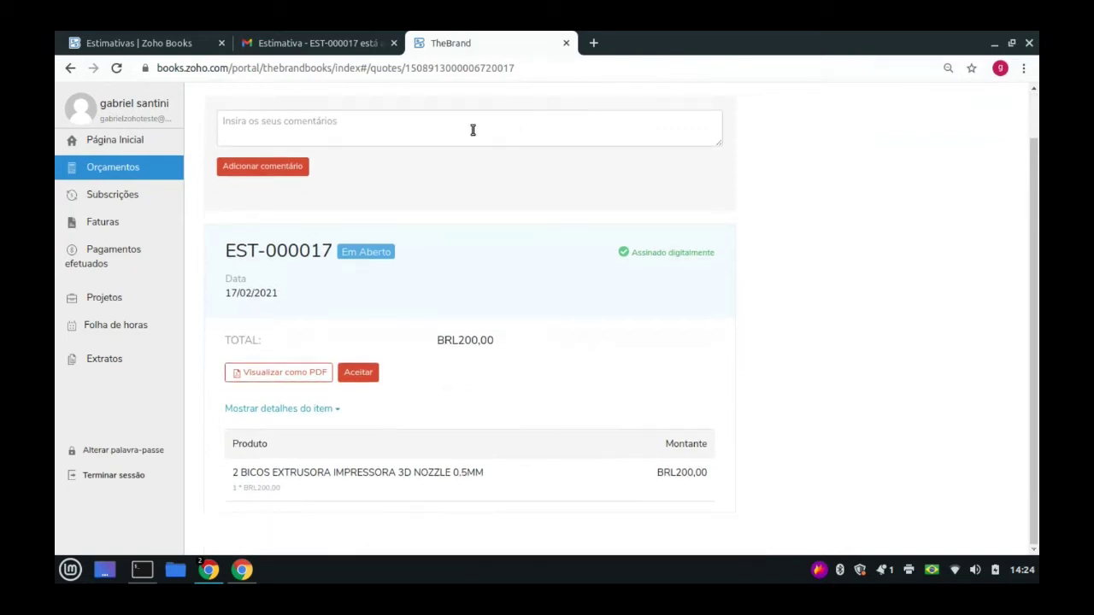
left_click(471, 128)
scroll(504, 204, "up", 1)
scroll(523, 282, "down", 1)
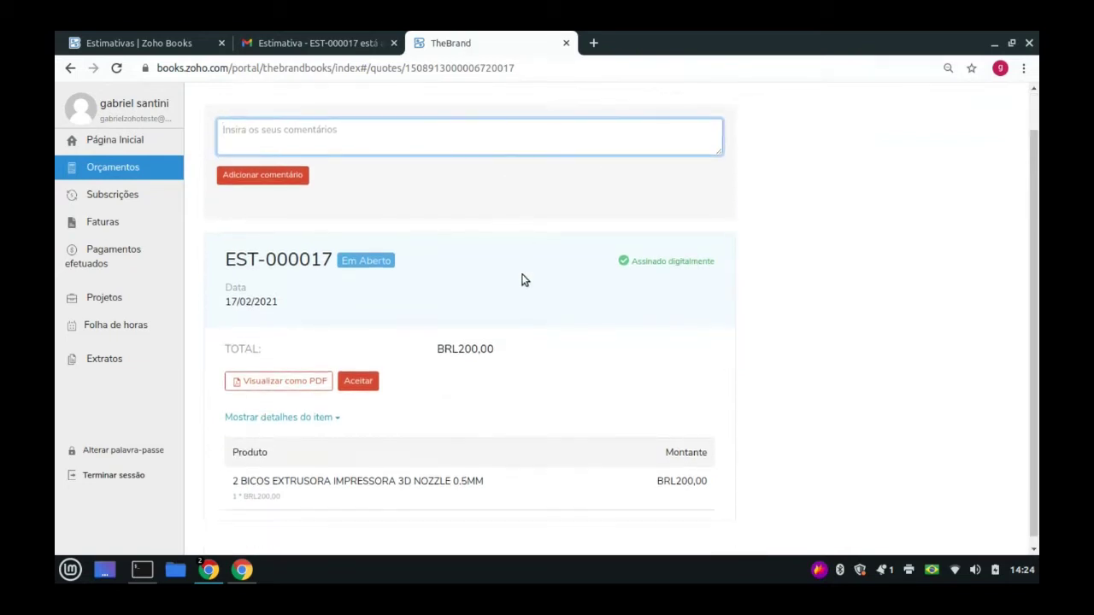
left_click(273, 370)
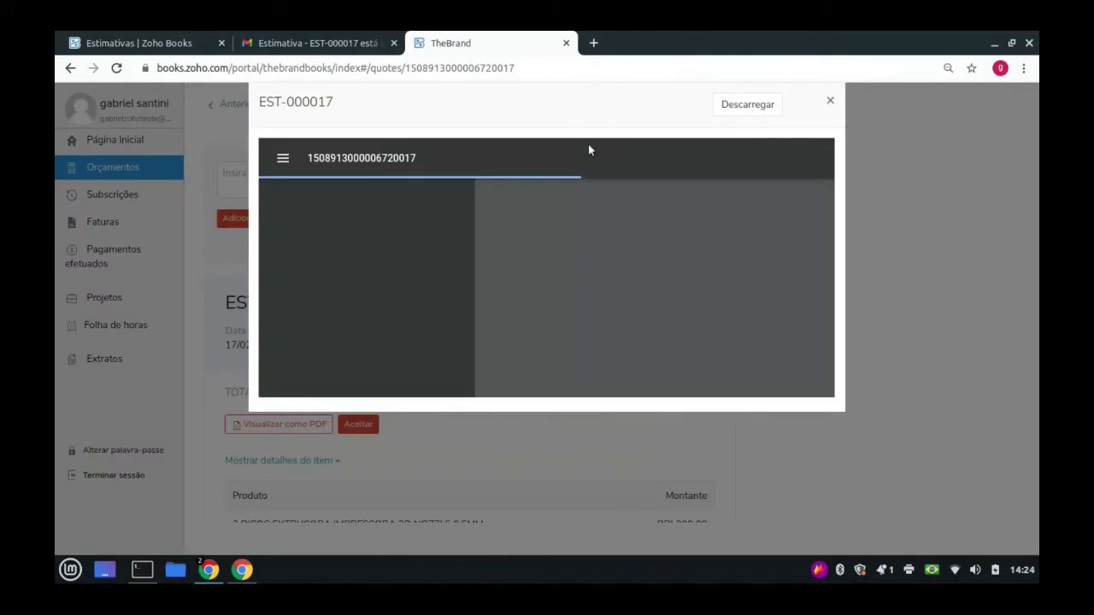
scroll(720, 338, "down", 10)
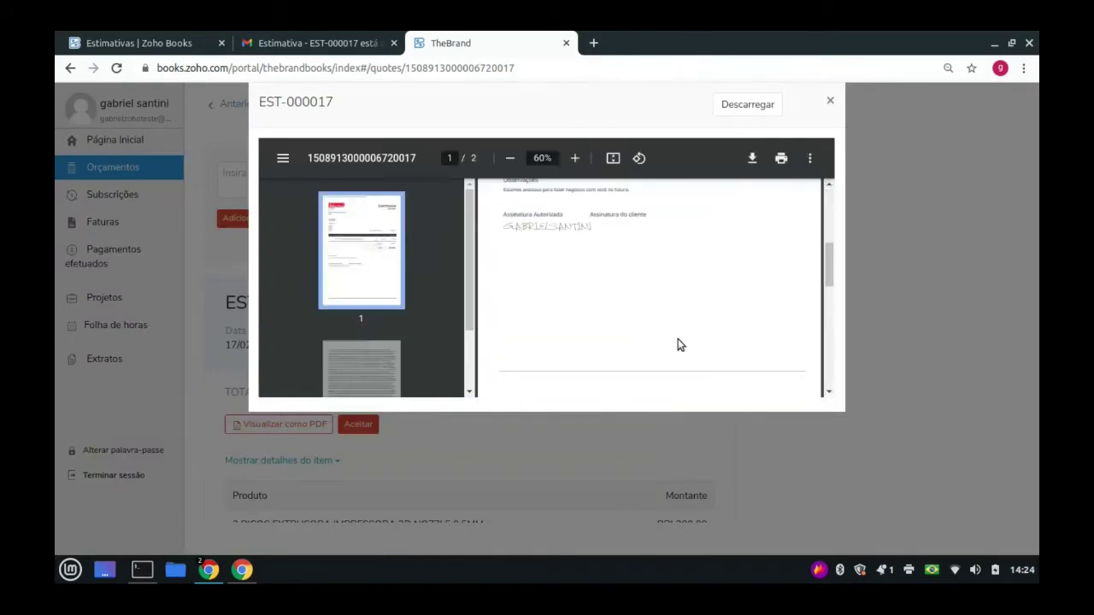
scroll(663, 292, "down", 3)
left_click(830, 100)
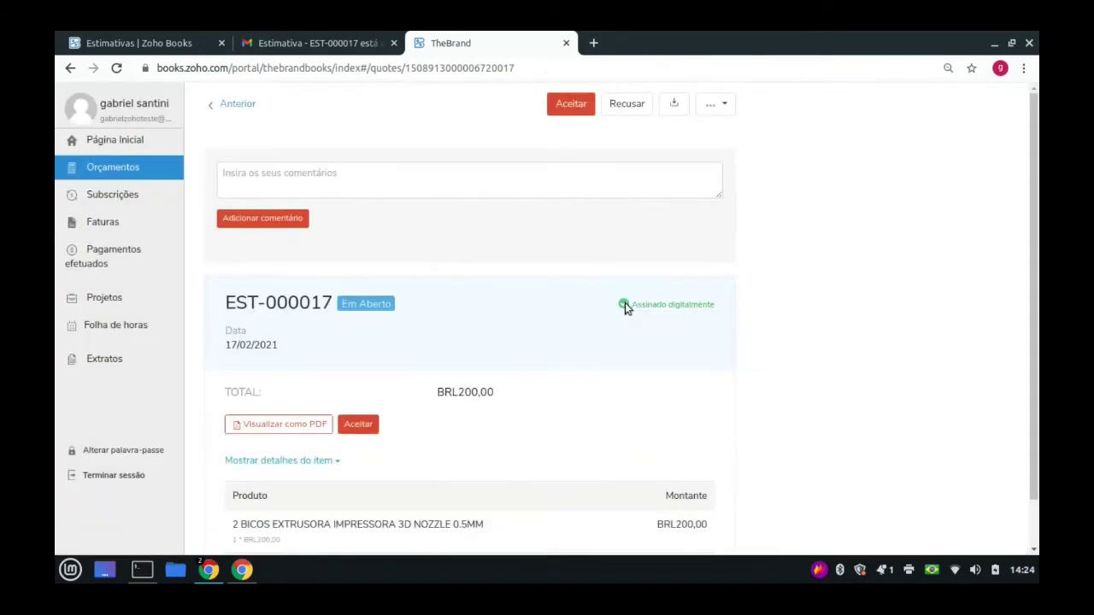
scroll(611, 367, "down", 1)
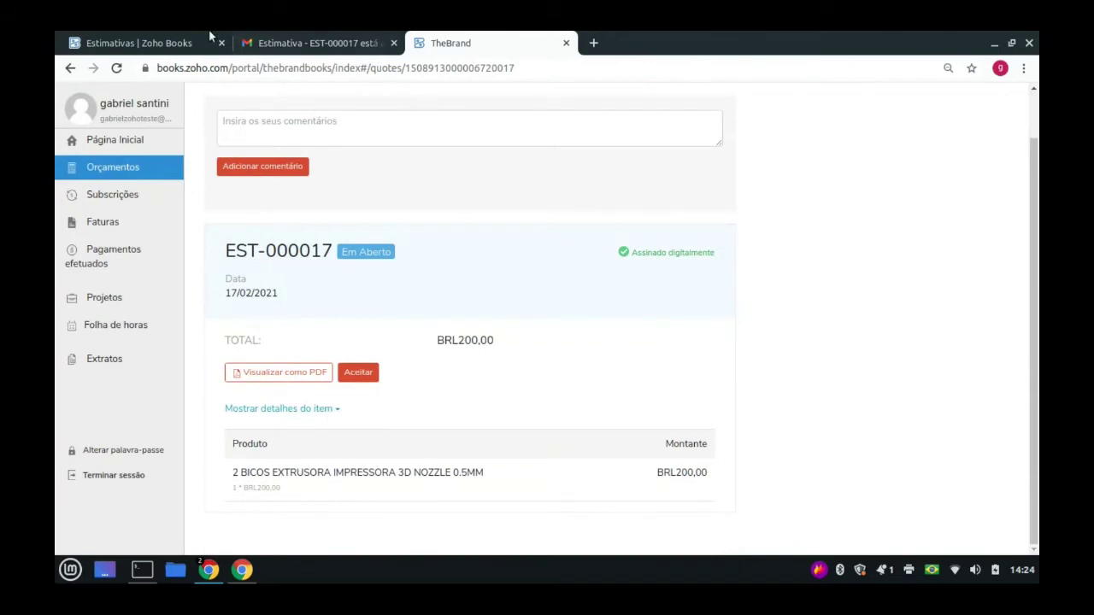
Move the customer portal's browser tab directly beside the Zoho Books tab and return to the open estimate
left_click(130, 42)
left_click(834, 137)
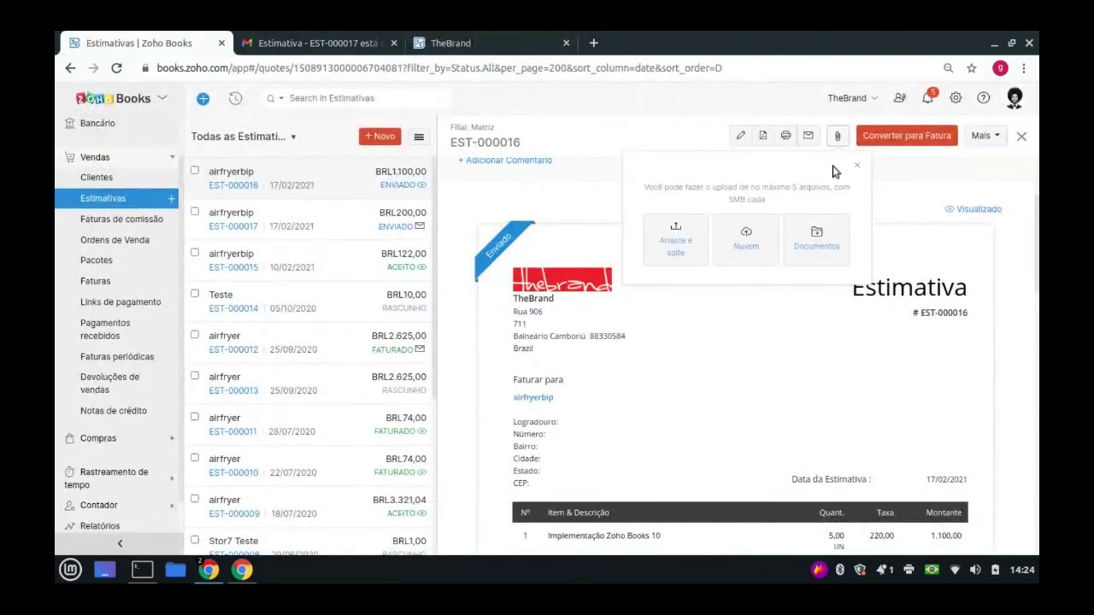
left_click(460, 38)
left_click_drag(460, 36, 194, 32)
scroll(435, 248, "up", 1)
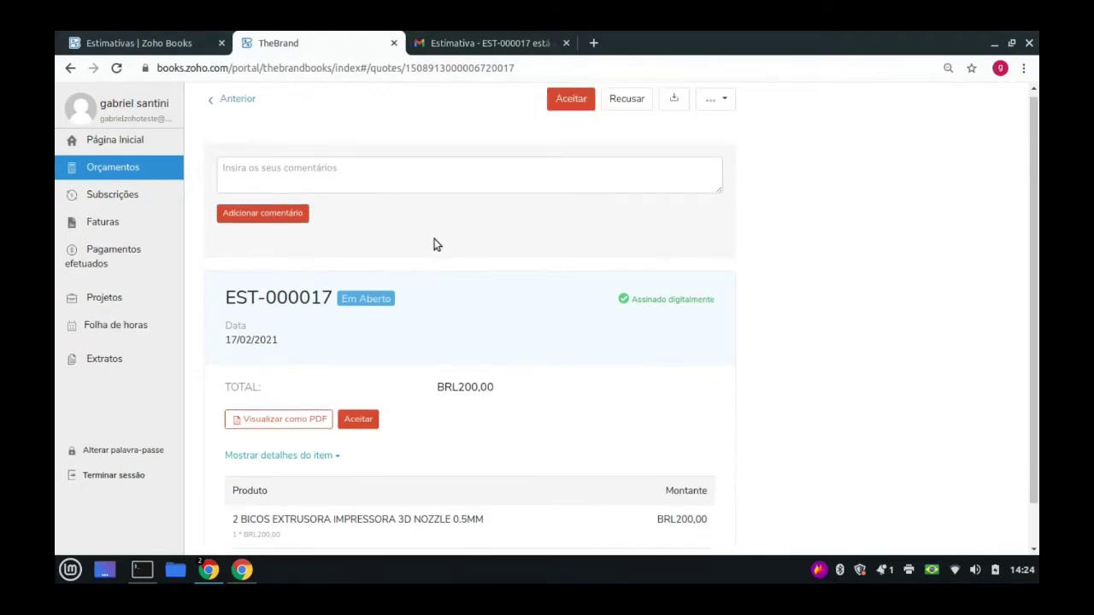
Accept the BRL200,00 estimate as the customer using the typed signature option, and dismiss the desktop notification
left_click(570, 104)
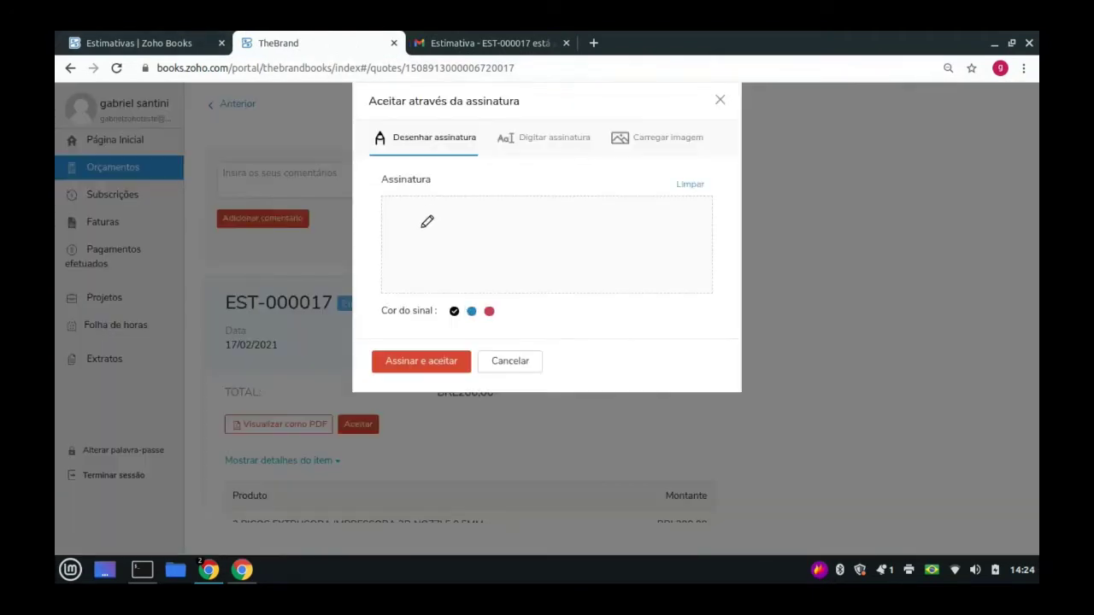
left_click(546, 139)
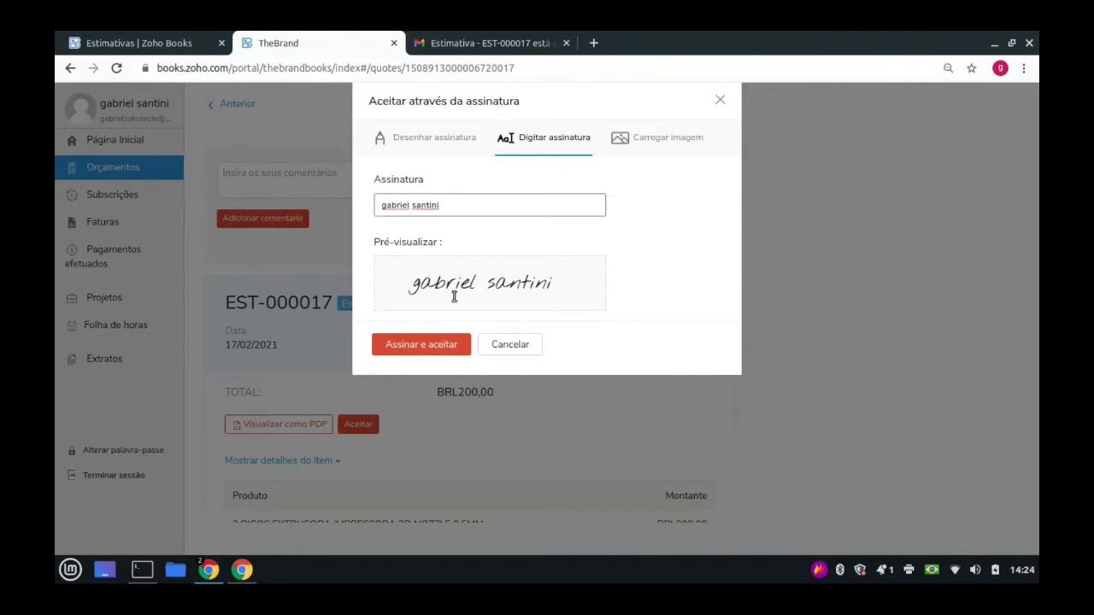
left_click(440, 359)
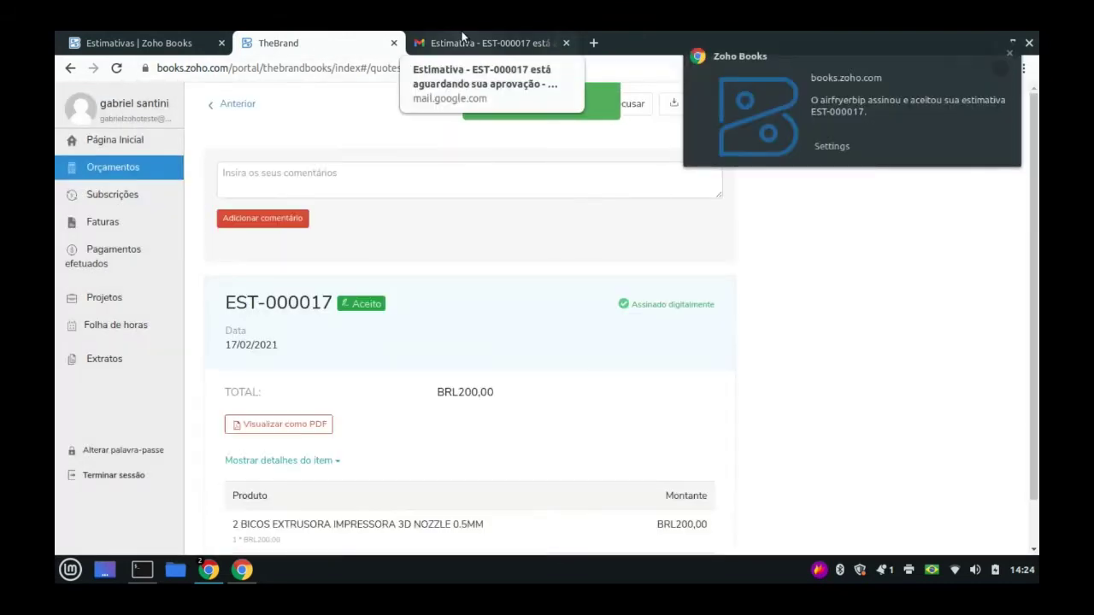
left_click(1009, 53)
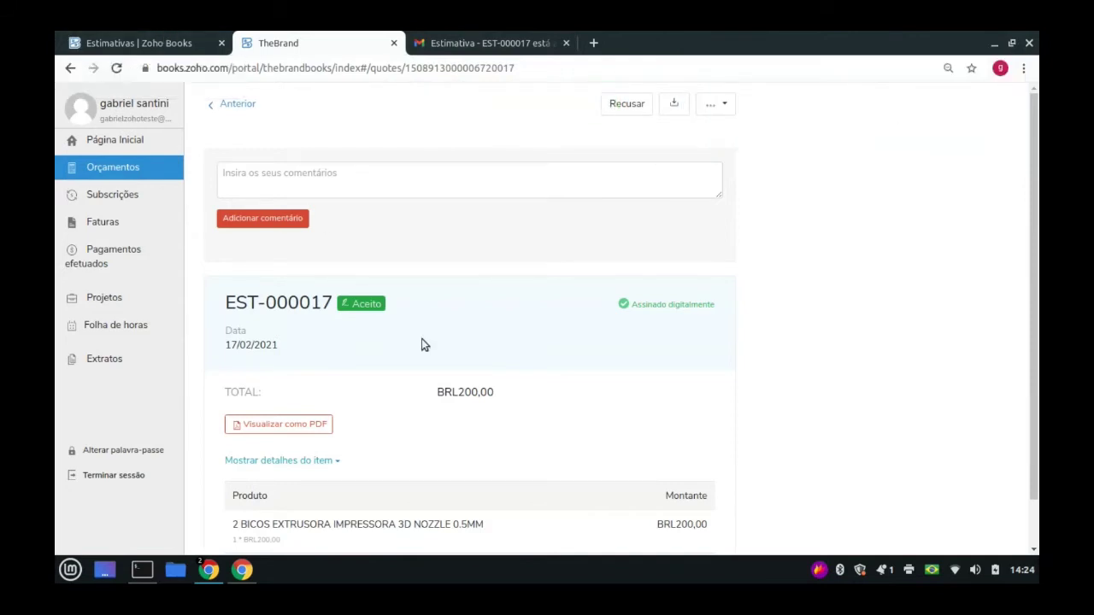
Switch back to Zoho Books, close the attachment upload pop-up and reload the estimates page
left_click(134, 38)
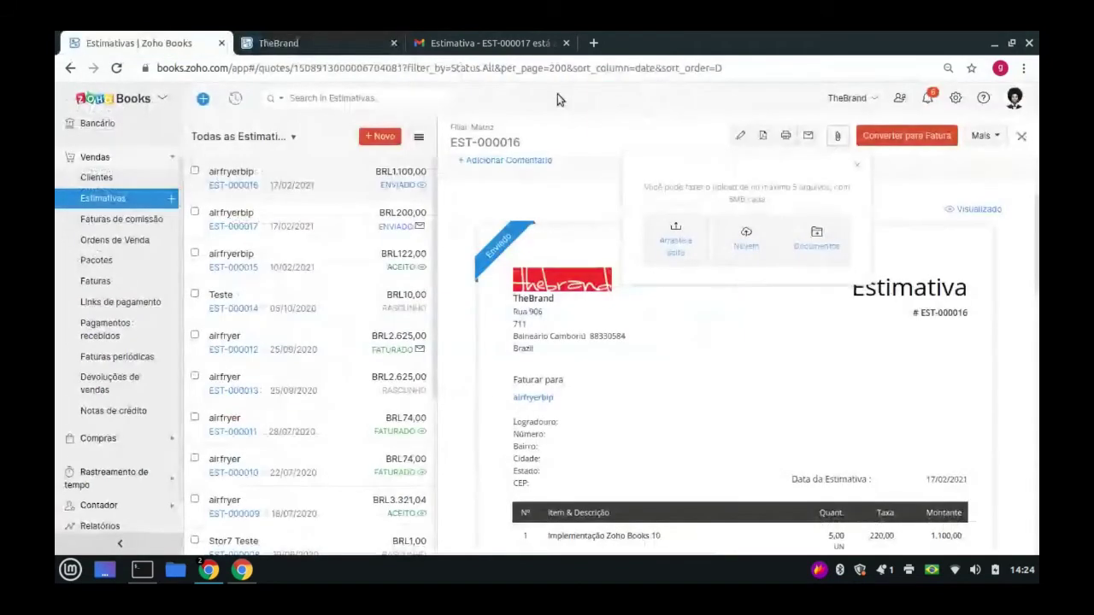
left_click(857, 165)
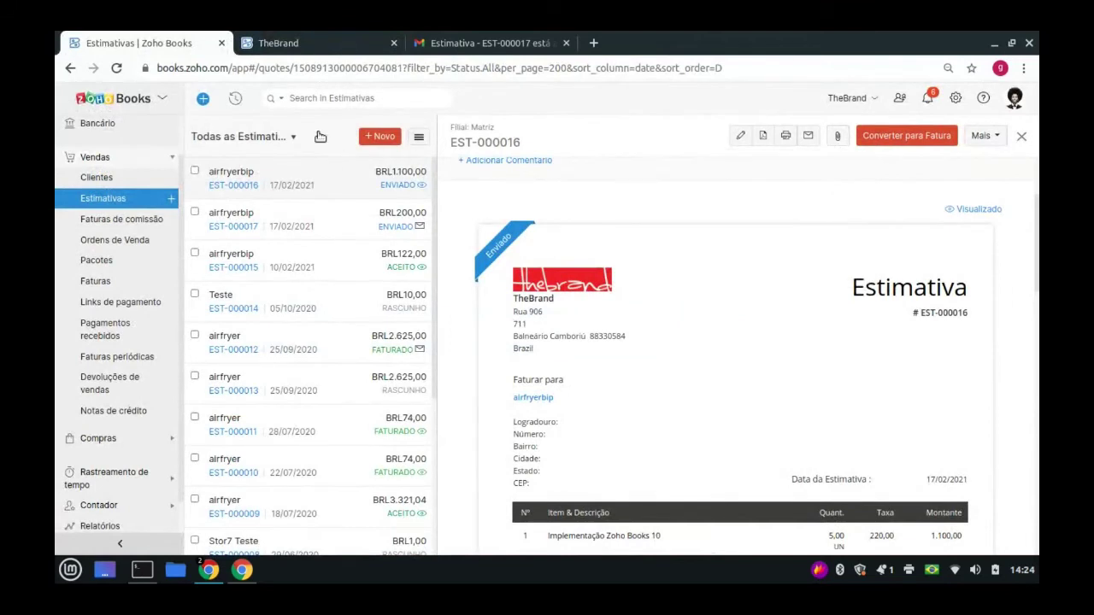
left_click(119, 72)
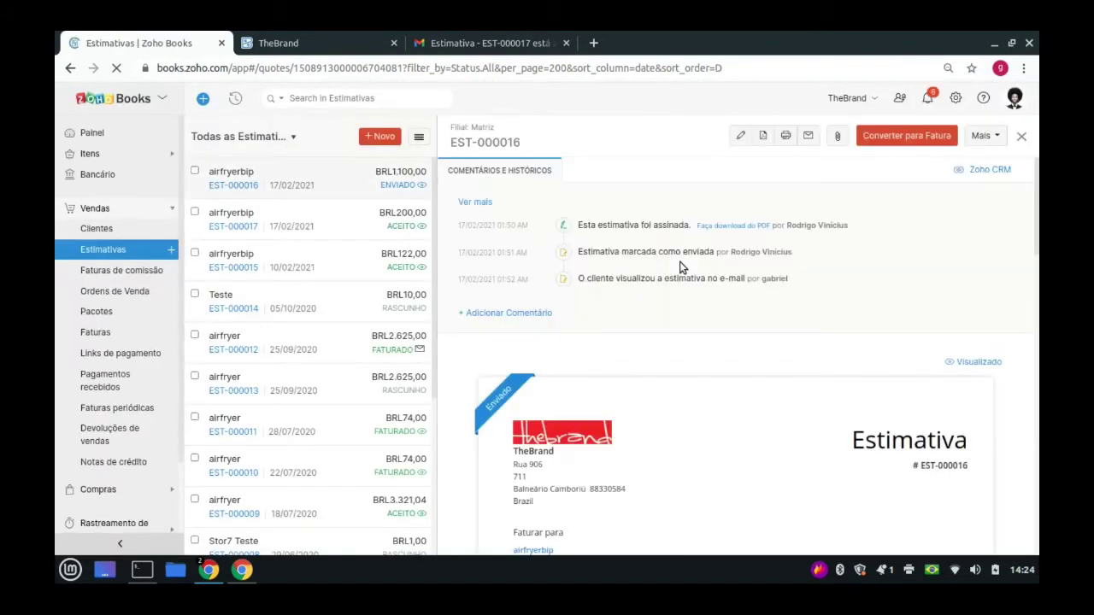
Open airfryerbip's BRL200,00 estimate and examine its comments and history along with its status in the list
left_click(379, 213)
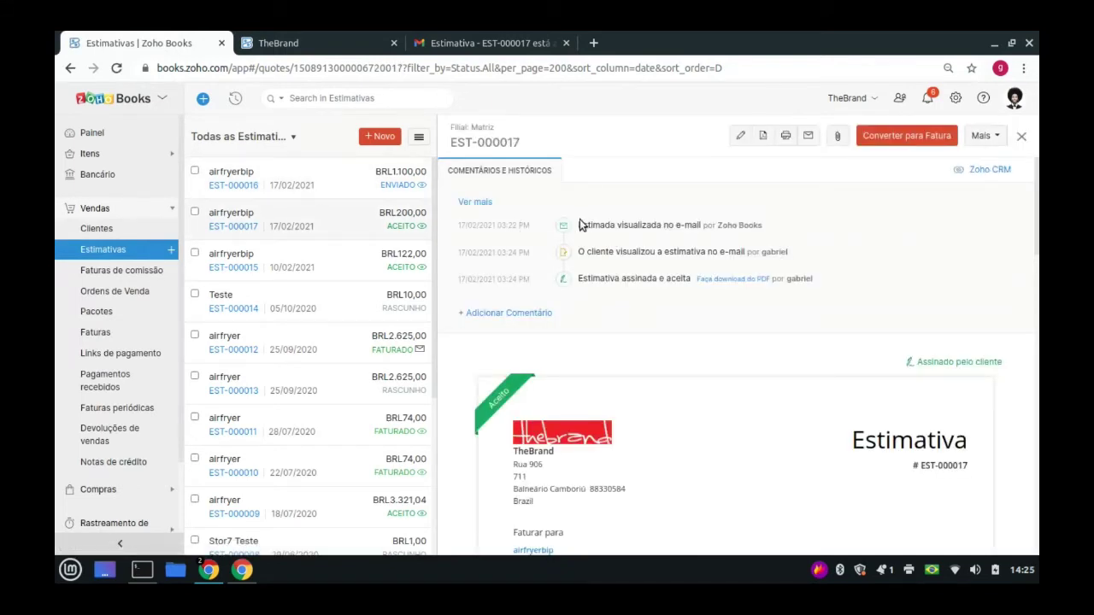
left_click_drag(581, 224, 709, 241)
left_click(706, 242)
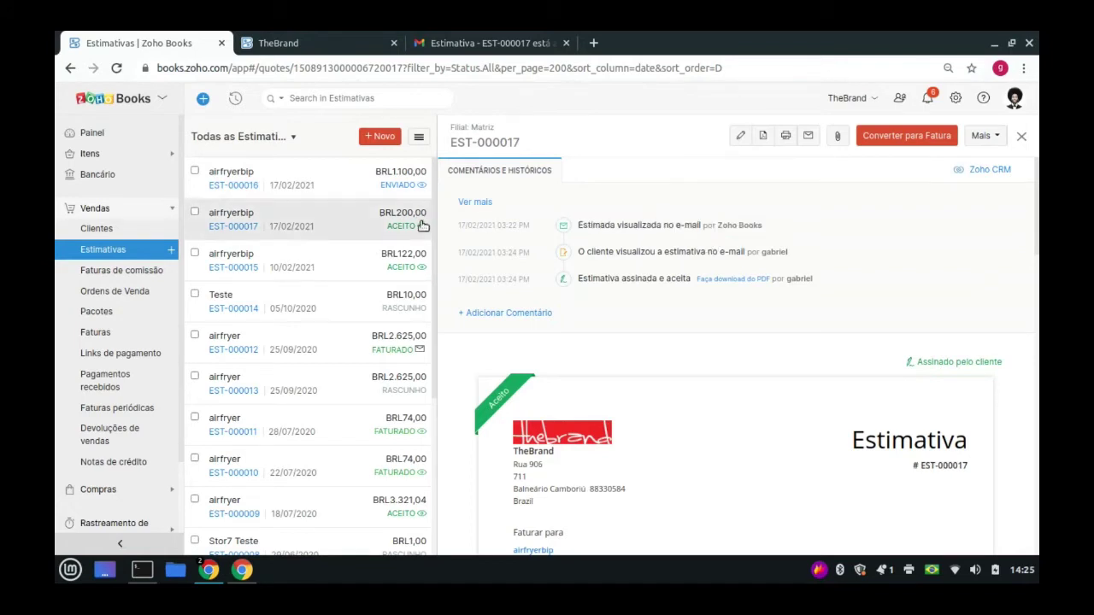
mouse_move(423, 231)
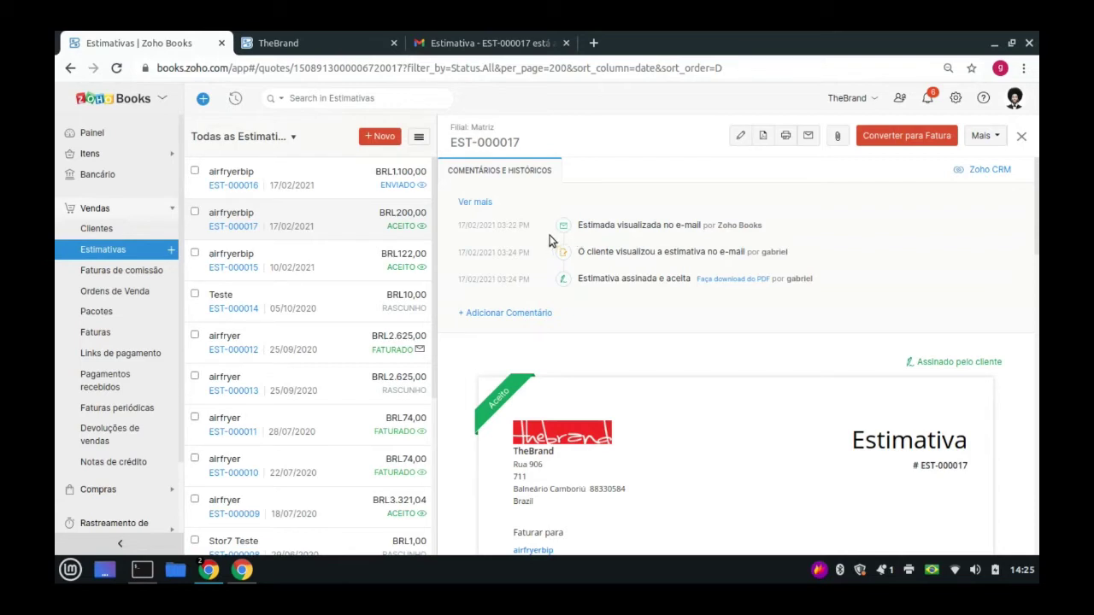
Start converting the accepted BRL200,00 estimate into an invoice and review the prefilled customer, tax and custom fields
left_click(900, 139)
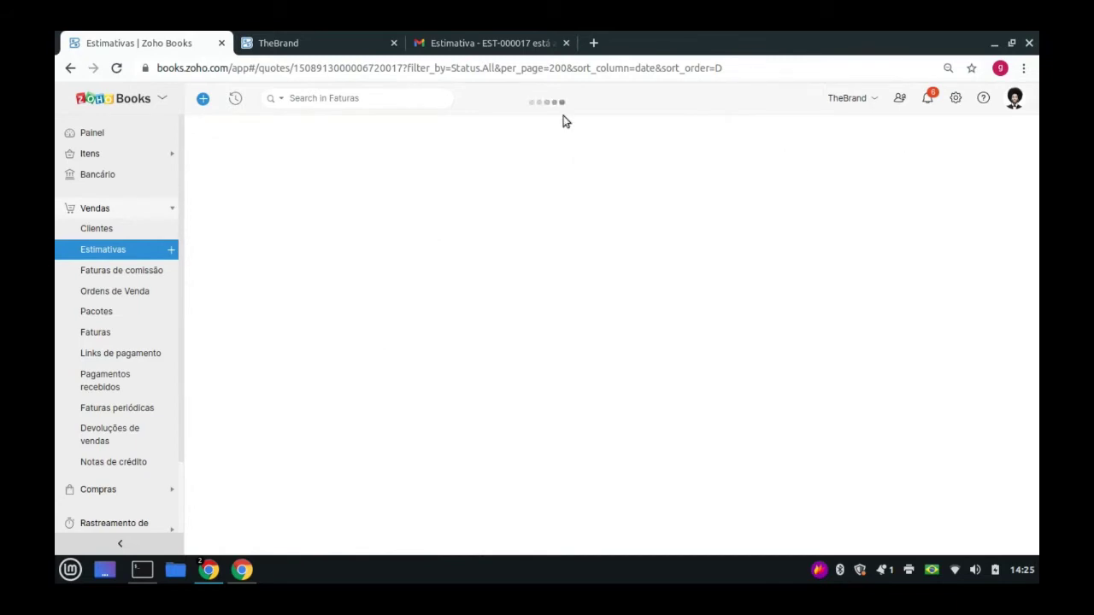
scroll(530, 224, "down", 5)
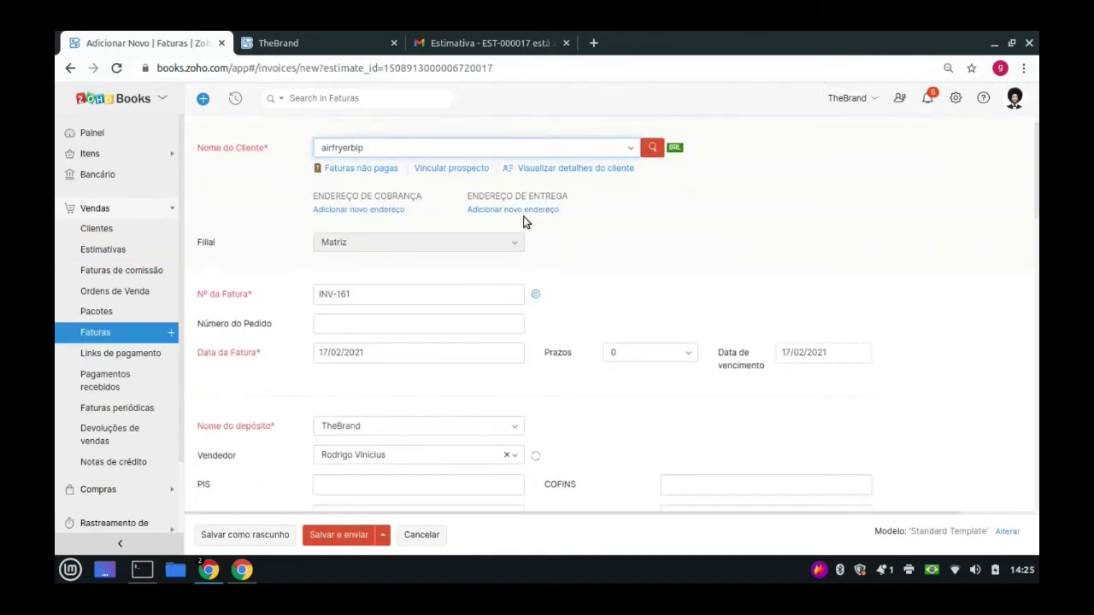
scroll(419, 227, "down", 2)
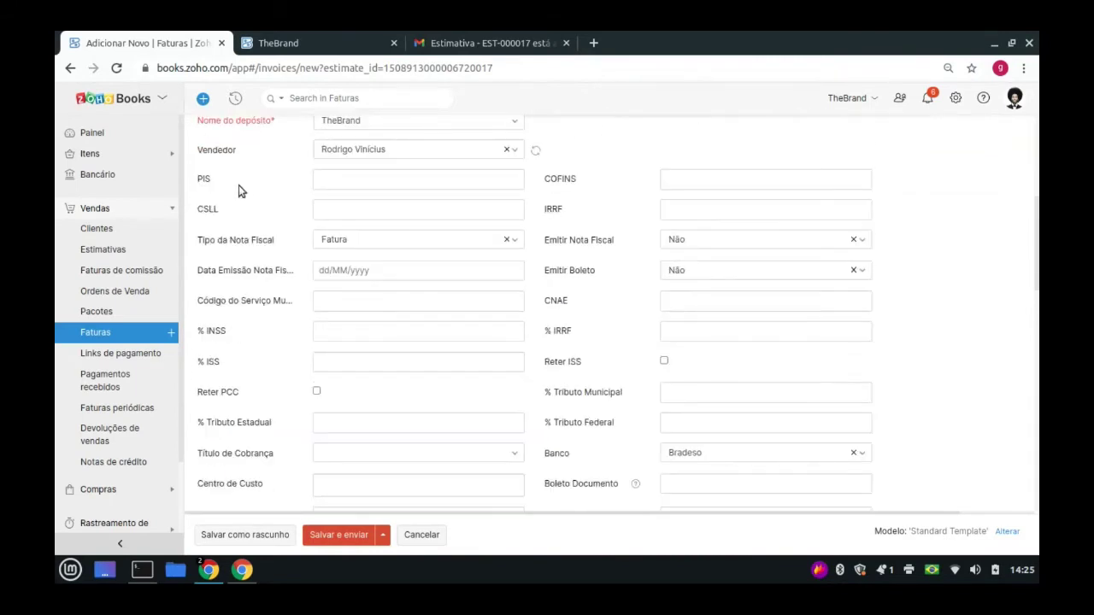
scroll(244, 208, "down", 6)
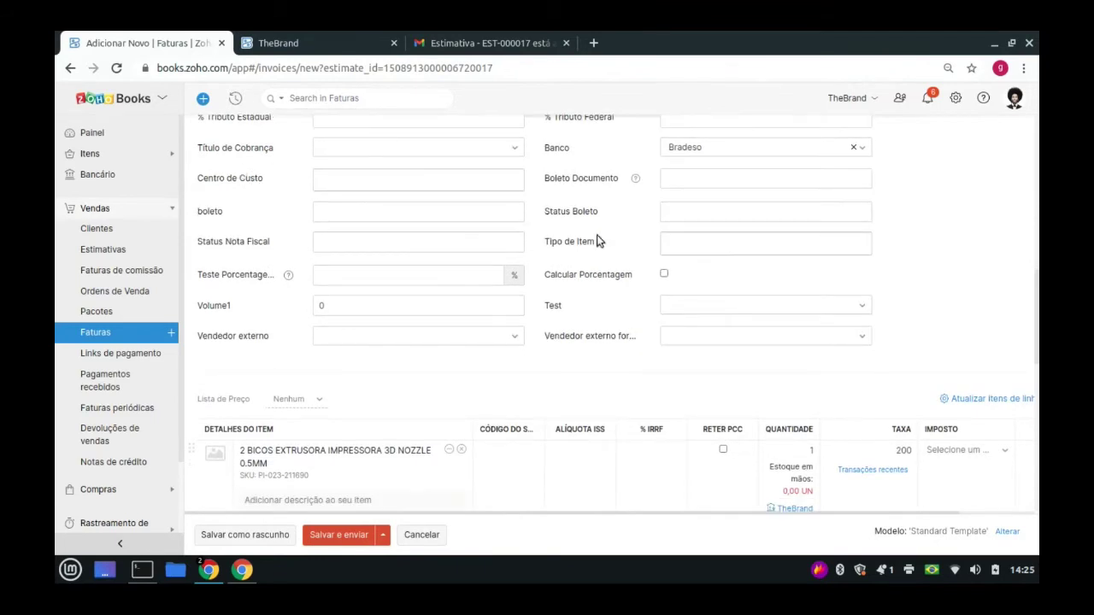
scroll(643, 221, "down", 2)
scroll(632, 257, "down", 3)
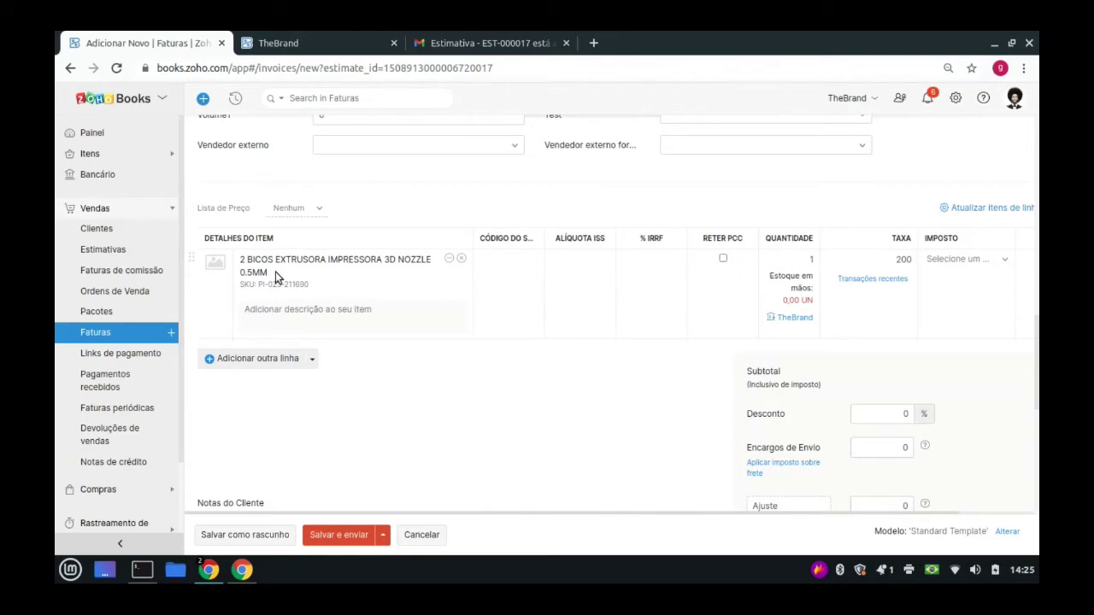
Check the invoice's line item, notes, payment option and e-mail recipient, and save the invoice as a draft
left_click(808, 255)
key("Tab")
left_click(487, 359)
scroll(469, 373, "down", 2)
scroll(403, 259, "down", 2)
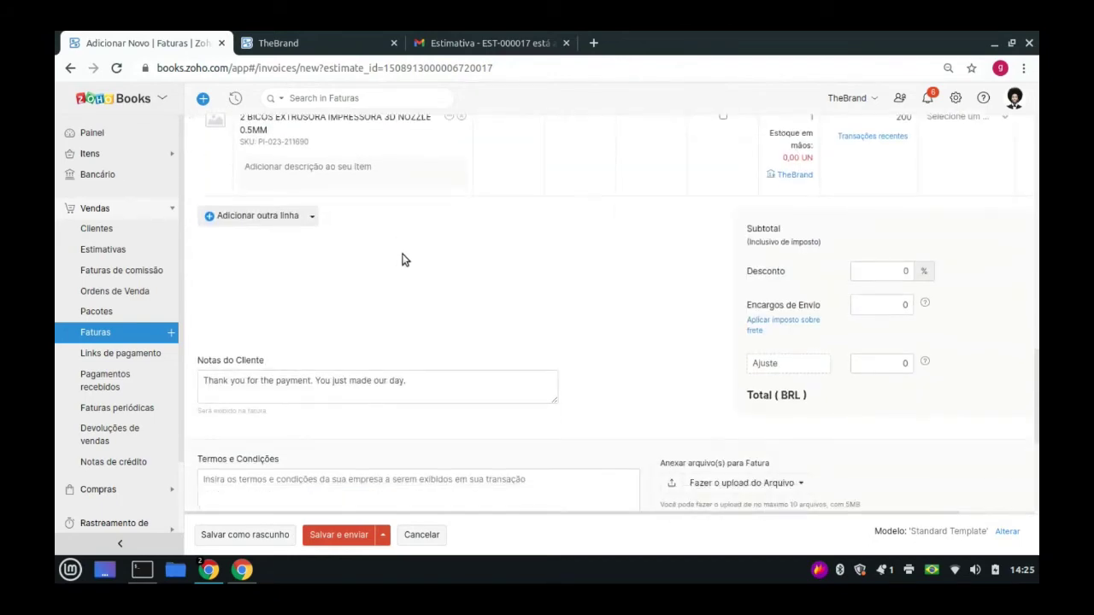
scroll(586, 378, "up", 2)
scroll(586, 379, "down", 4)
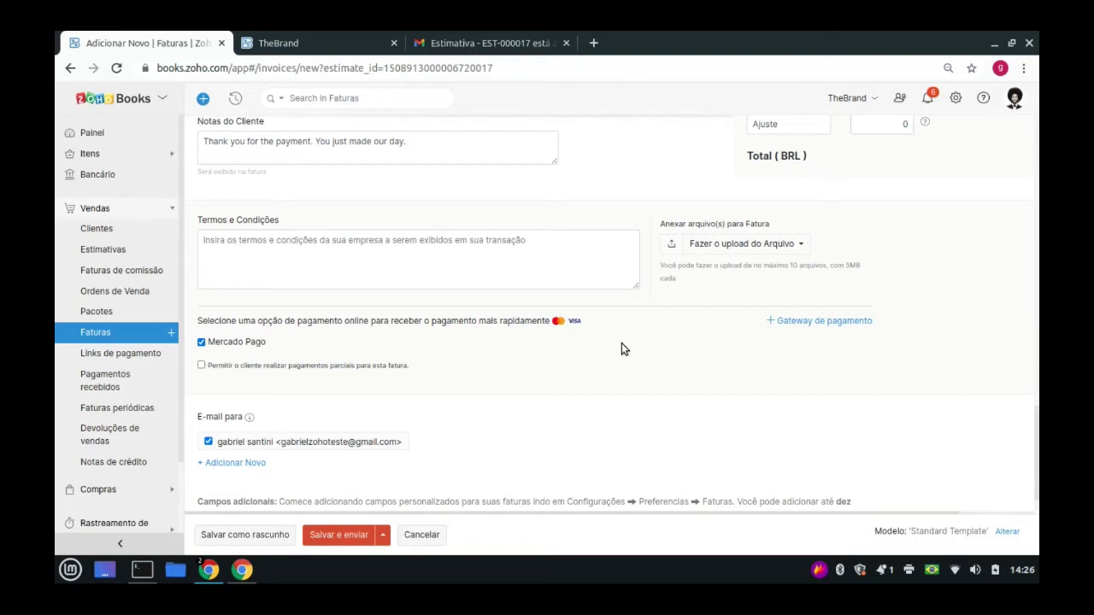
left_click(266, 541)
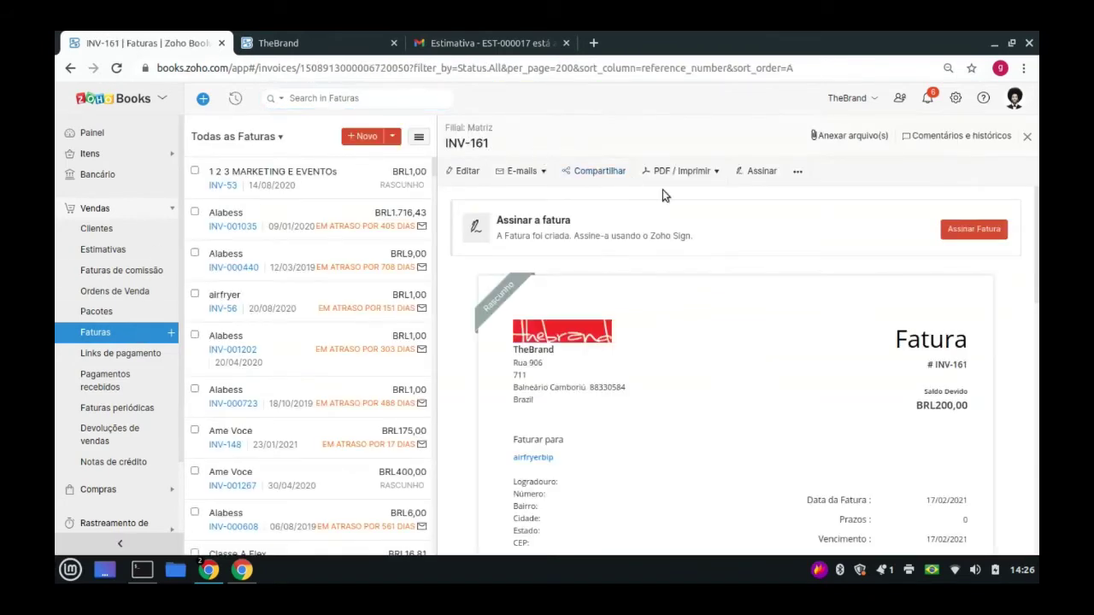
Look over airfryerbip's BRL200,00 draft invoice and view its file attachment options, closing them without attaching anything
scroll(317, 313, "down", 2)
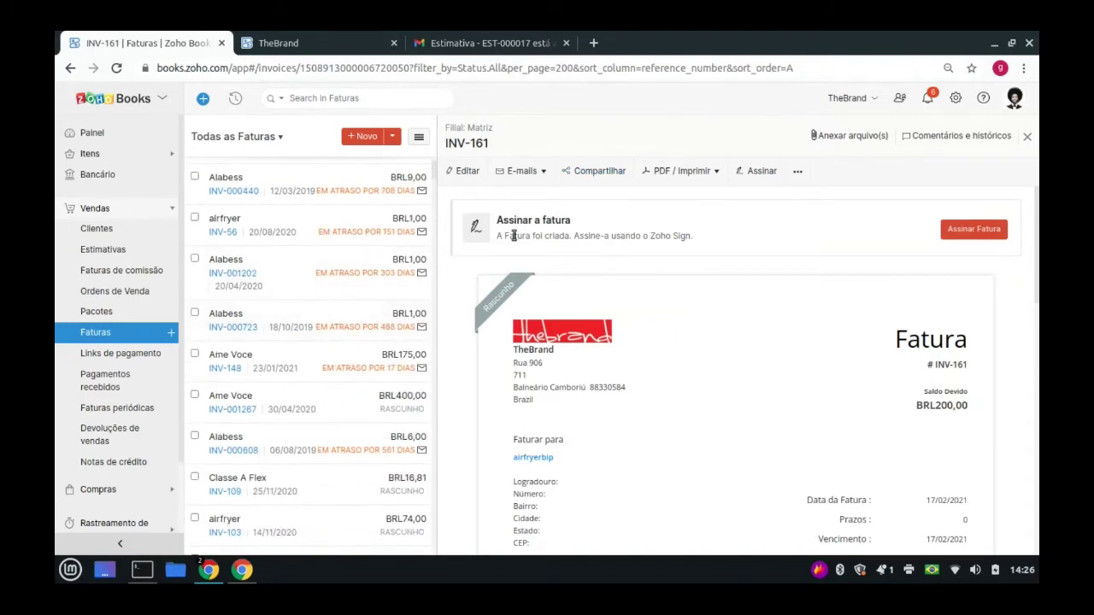
scroll(810, 246, "down", 2)
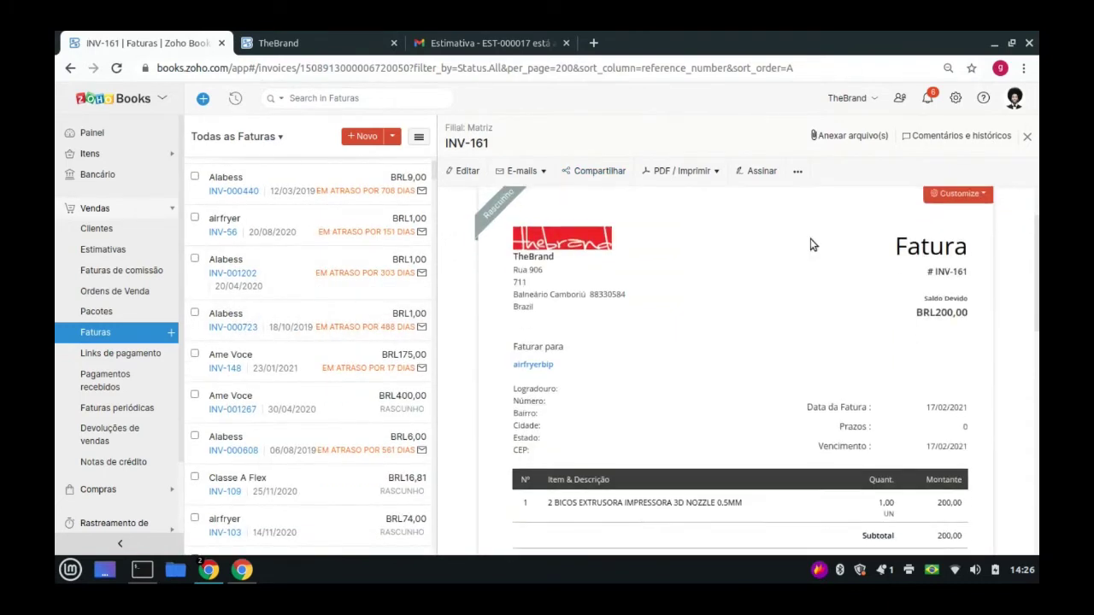
left_click(830, 140)
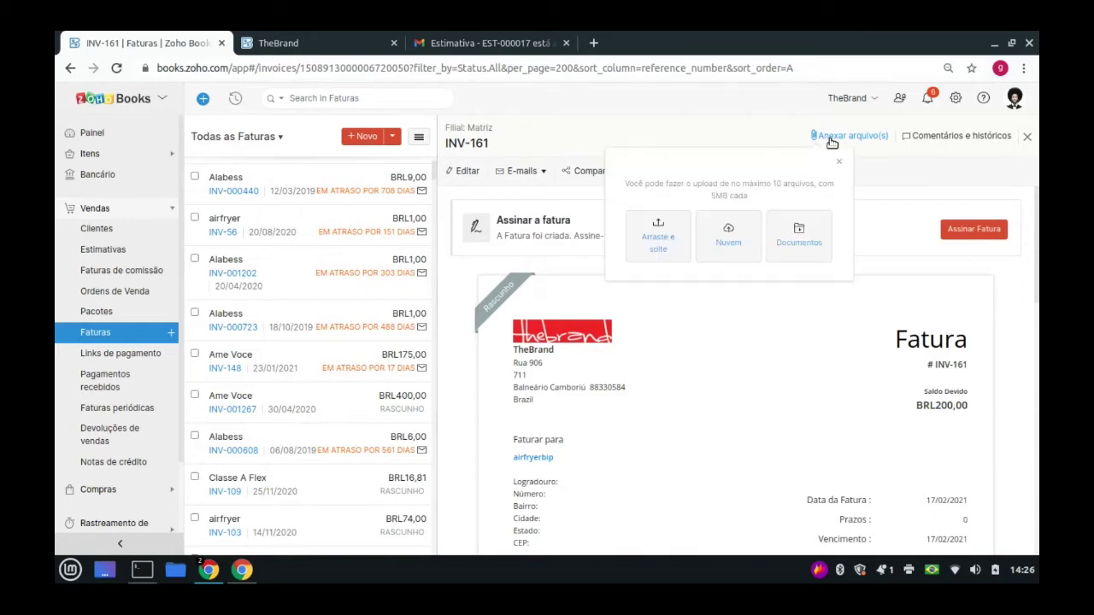
left_click(838, 161)
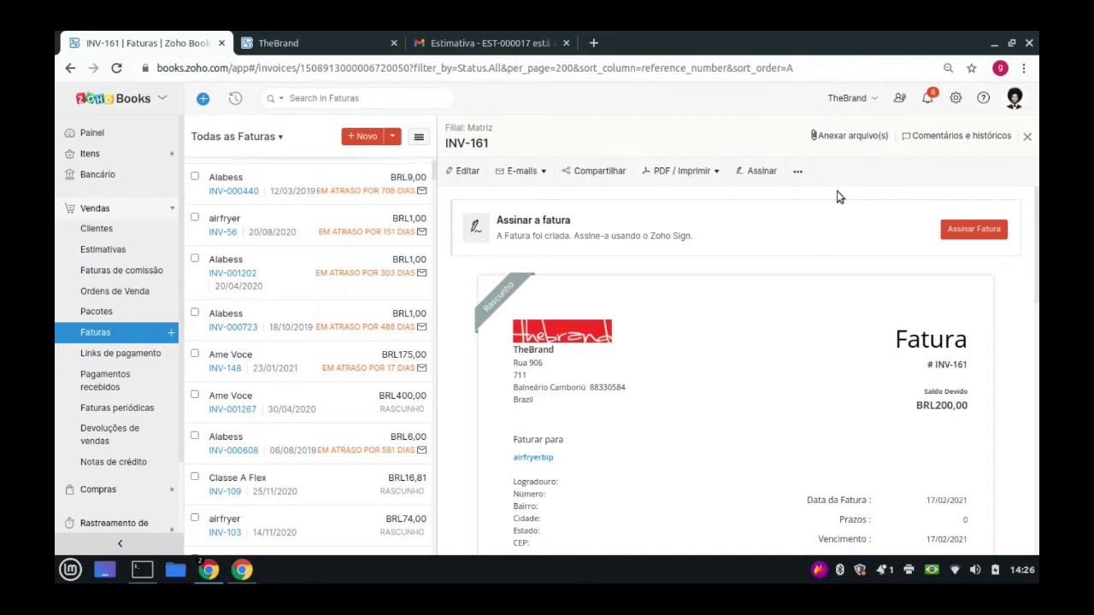
Examine the additional actions for the draft invoice, including the custom boleto and NFSE actions, without running any
left_click(797, 171)
mouse_move(759, 342)
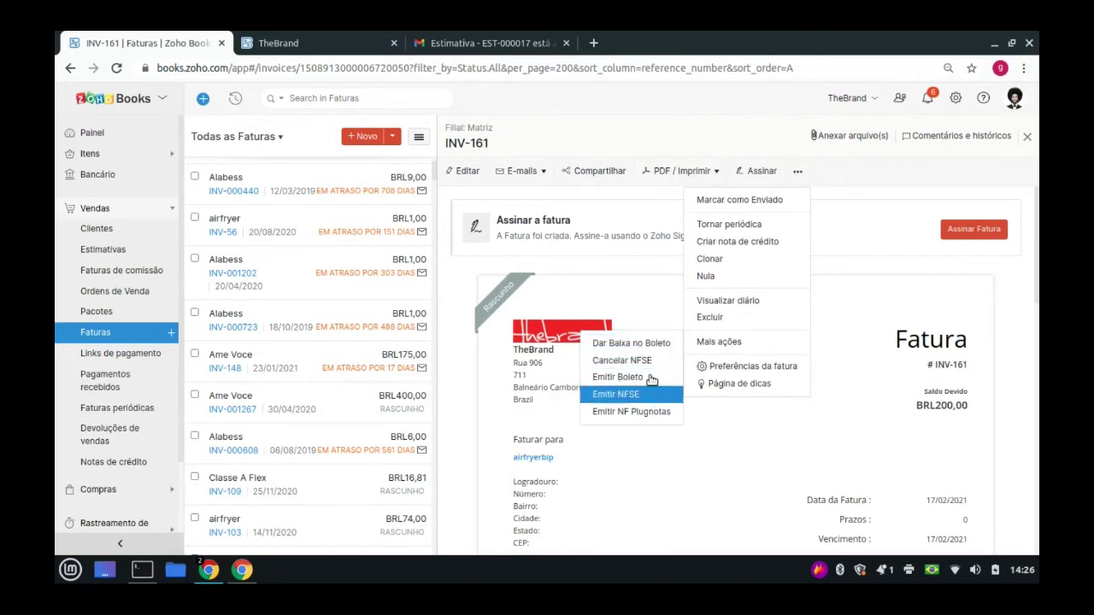
left_click(874, 158)
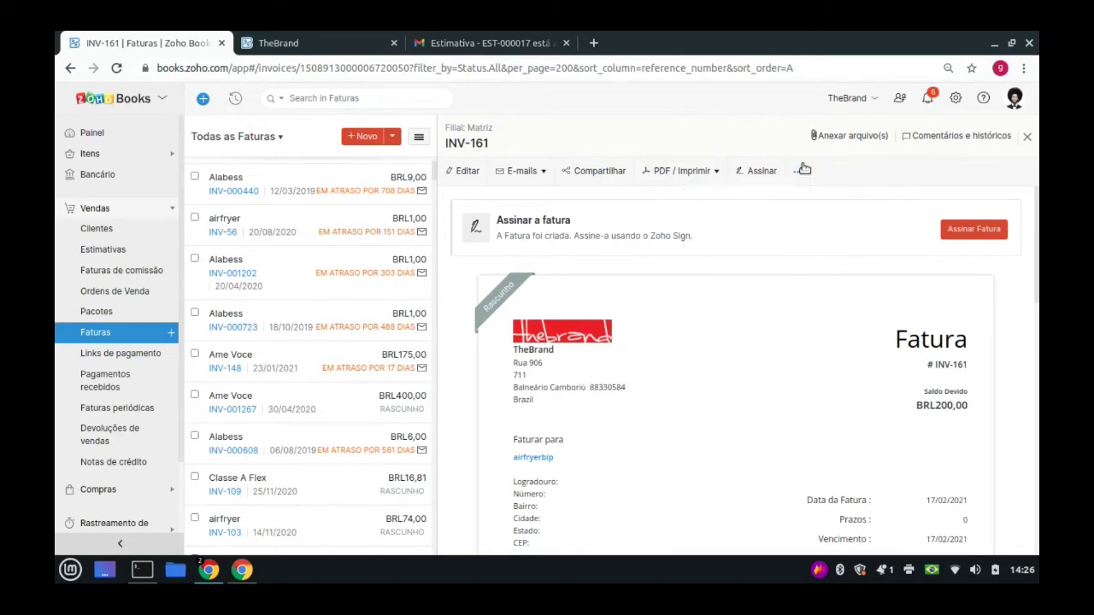
left_click(800, 170)
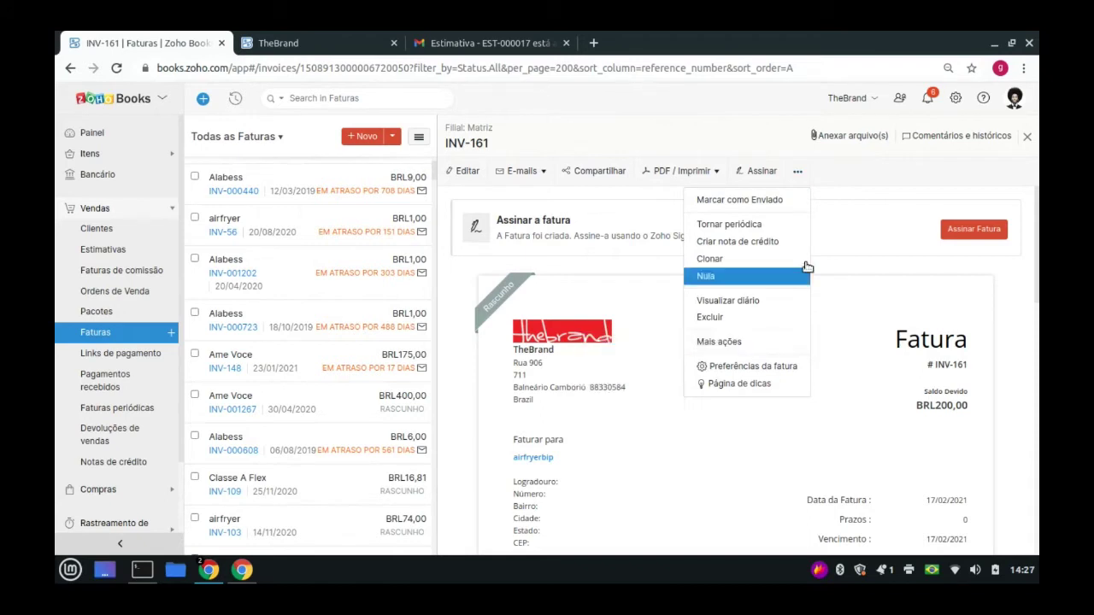
left_click(848, 216)
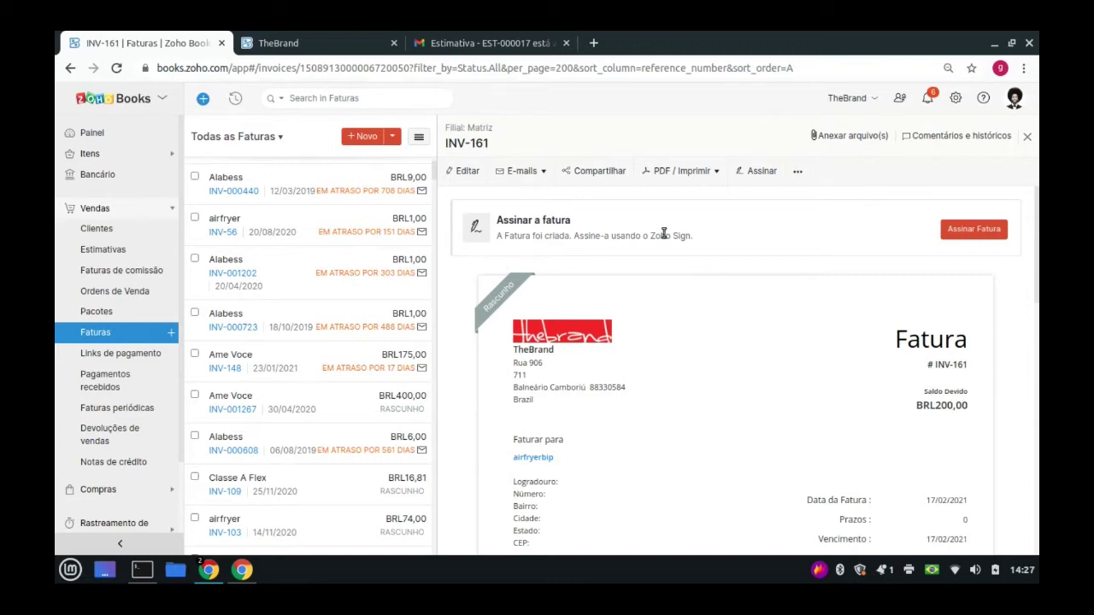
Open the 1 2 3 MARKETING E EVENTOs draft invoice, search the invoices for "airf" and open airfryerbip's BRL222,00 invoice
scroll(376, 363, "up", 2)
left_click(342, 182)
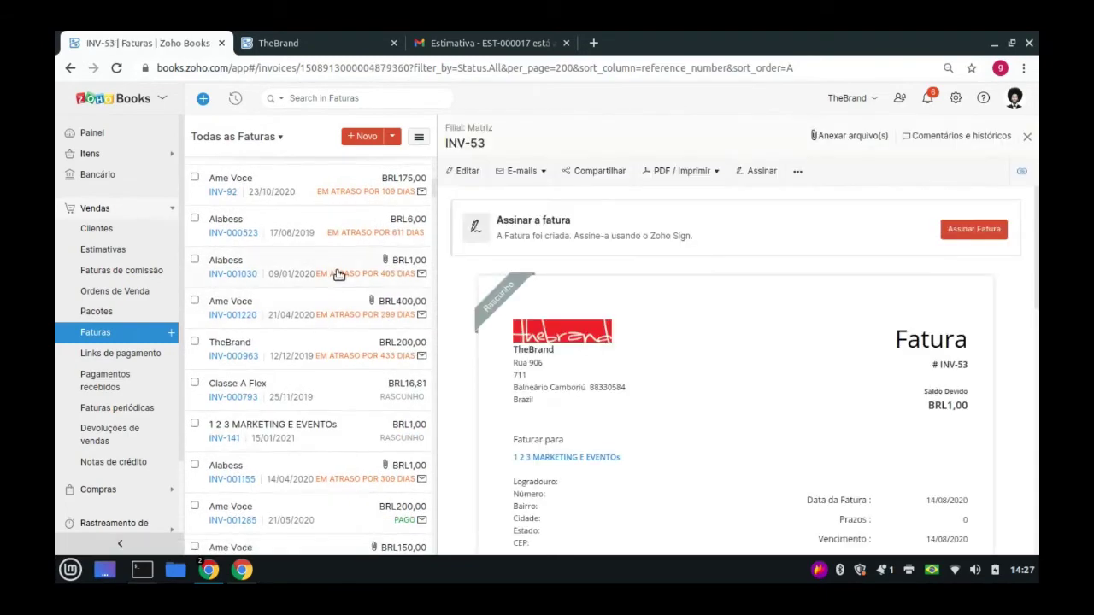
left_click(319, 99)
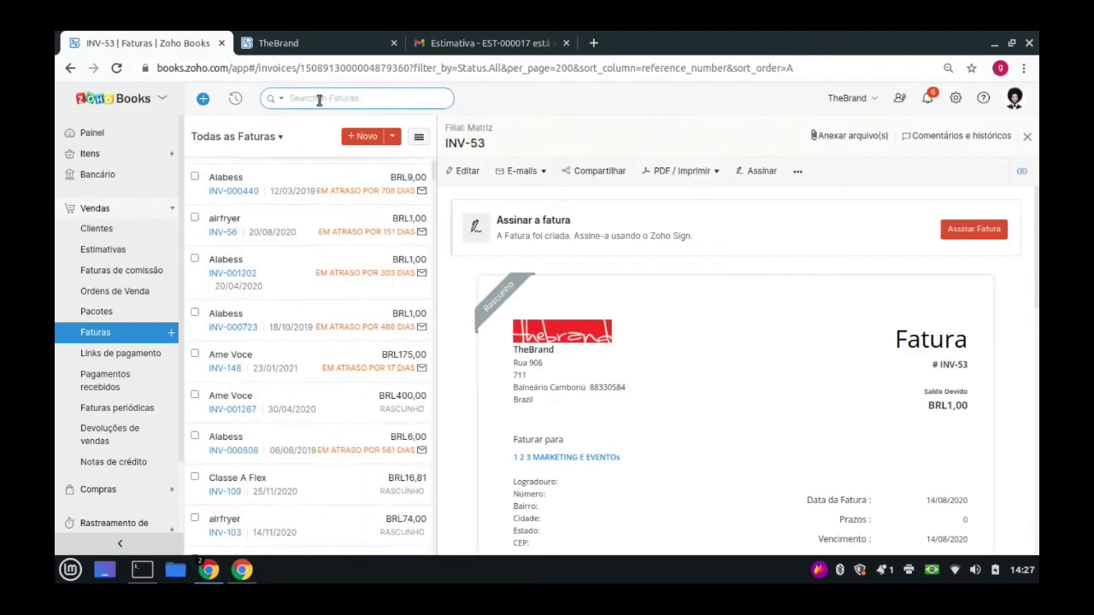
type("airf")
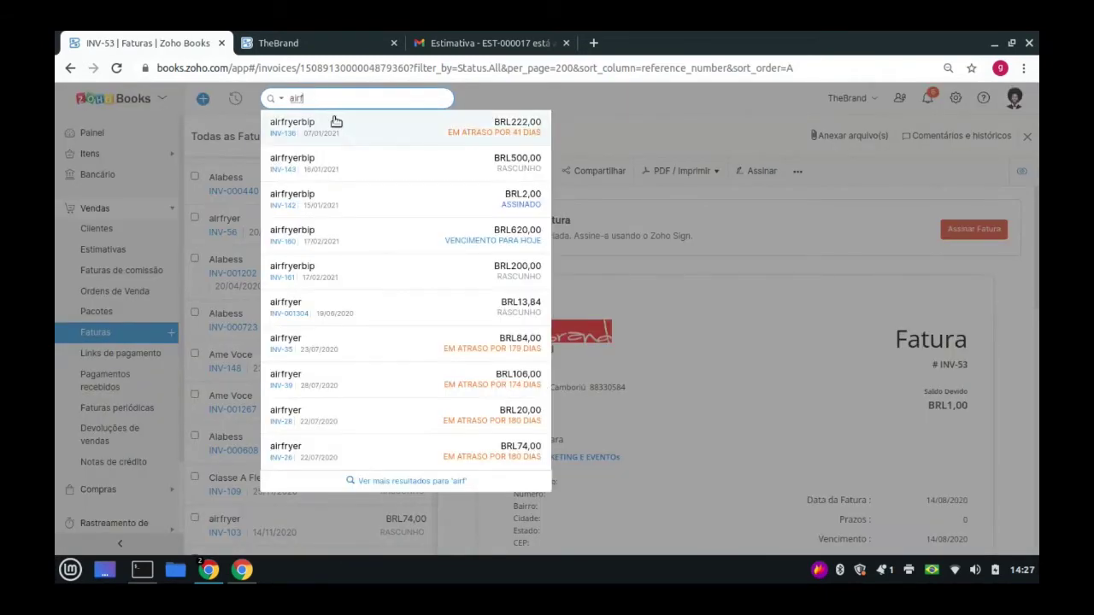
left_click(381, 136)
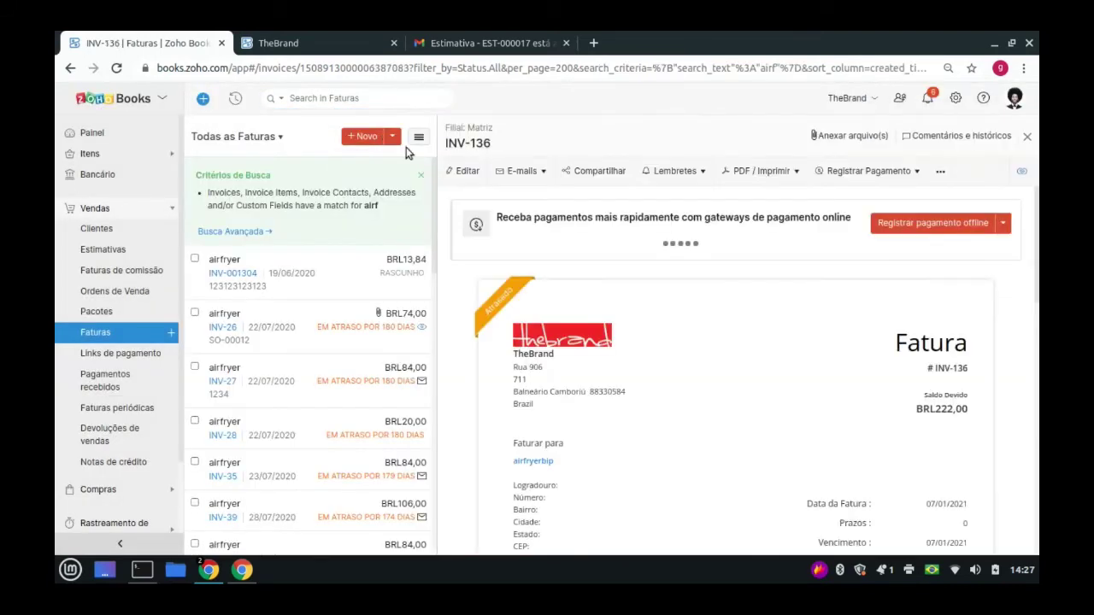
Open airfryer's BRL74,00 invoice dated 22/07/2020 and view its attached file
scroll(339, 269, "down", 1)
left_click(301, 291)
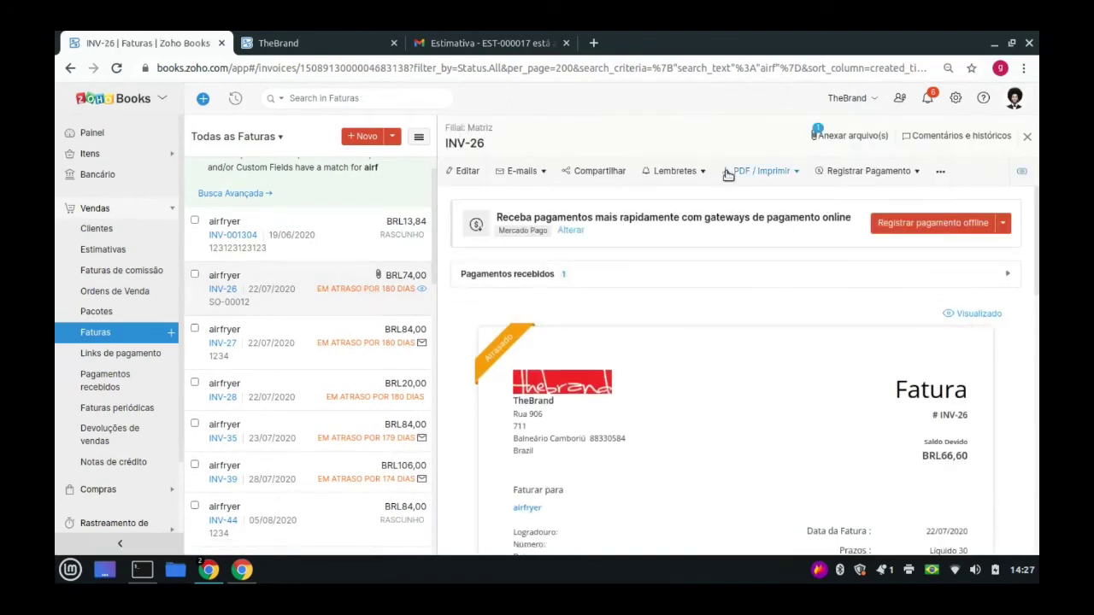
left_click(844, 135)
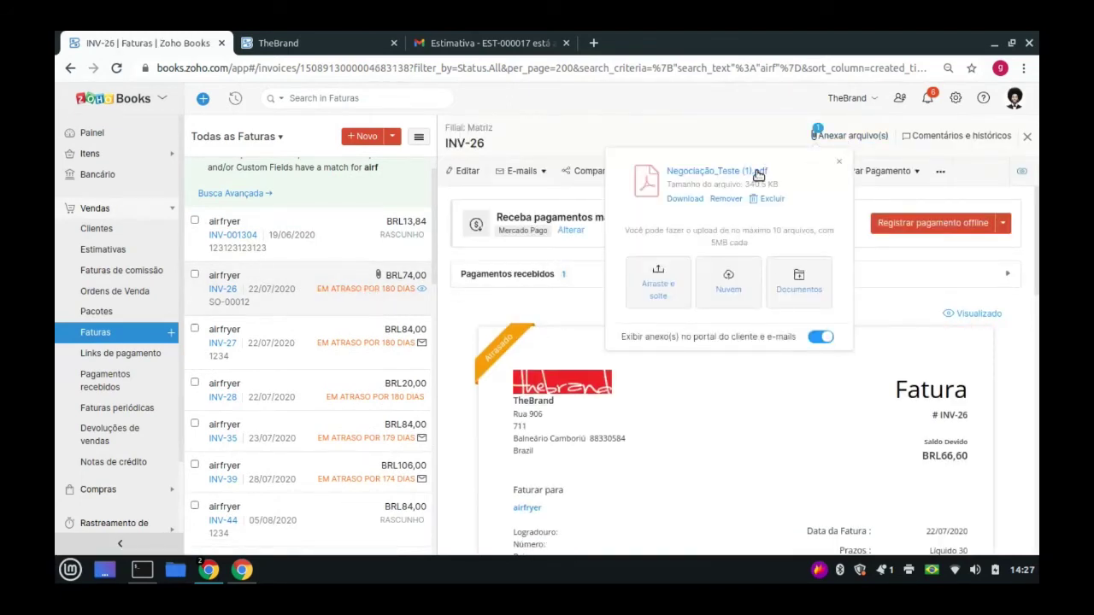
Switch to the customer portal, open the BRL620,00 invoice from the invoices list and expand its attachments
left_click(290, 39)
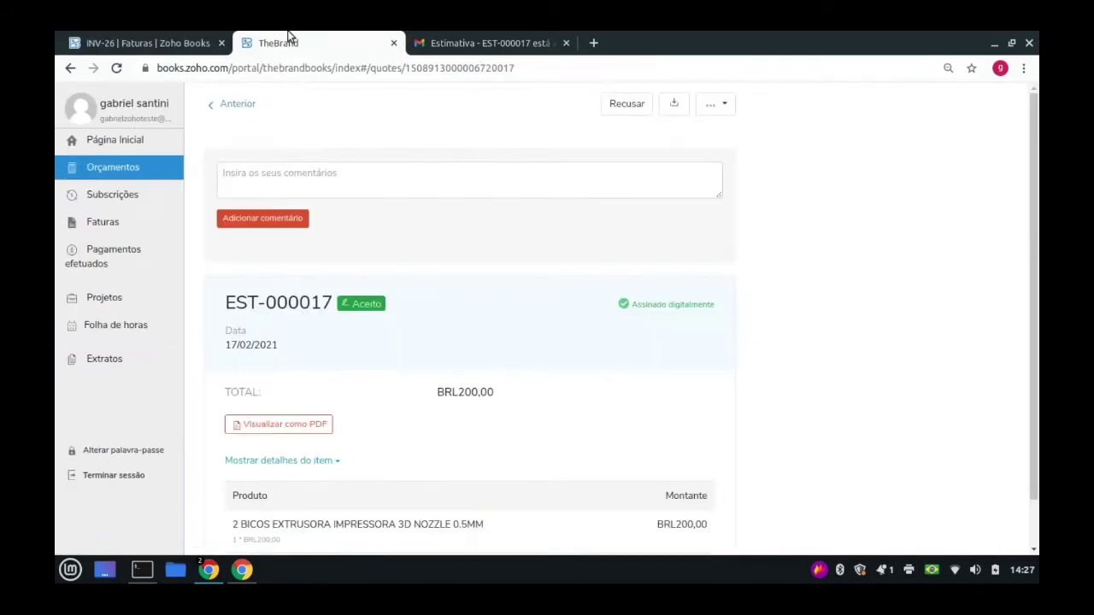
left_click(133, 223)
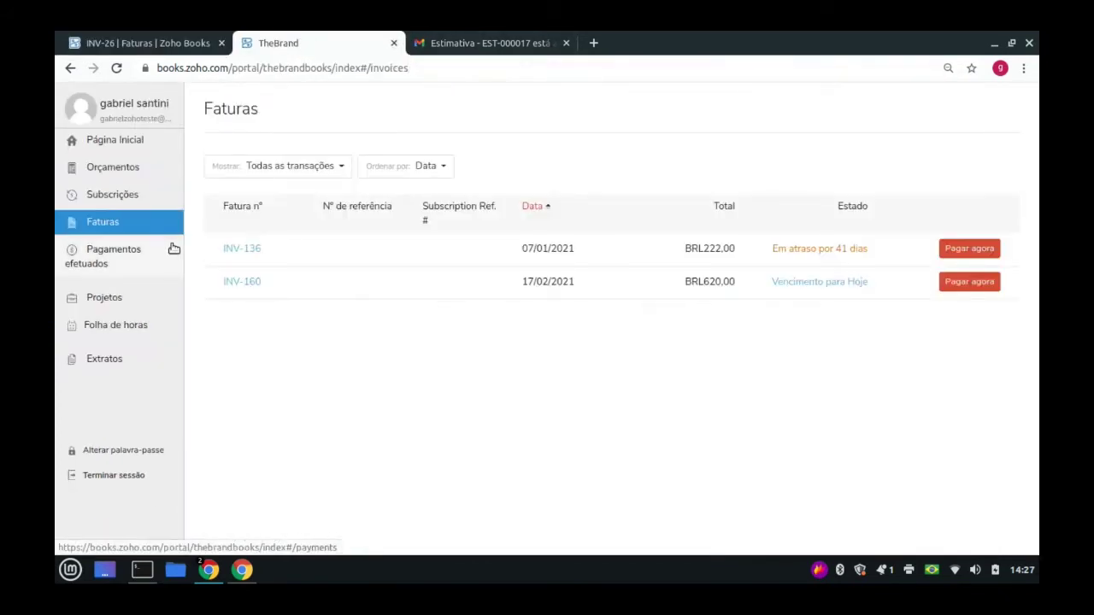
left_click(248, 283)
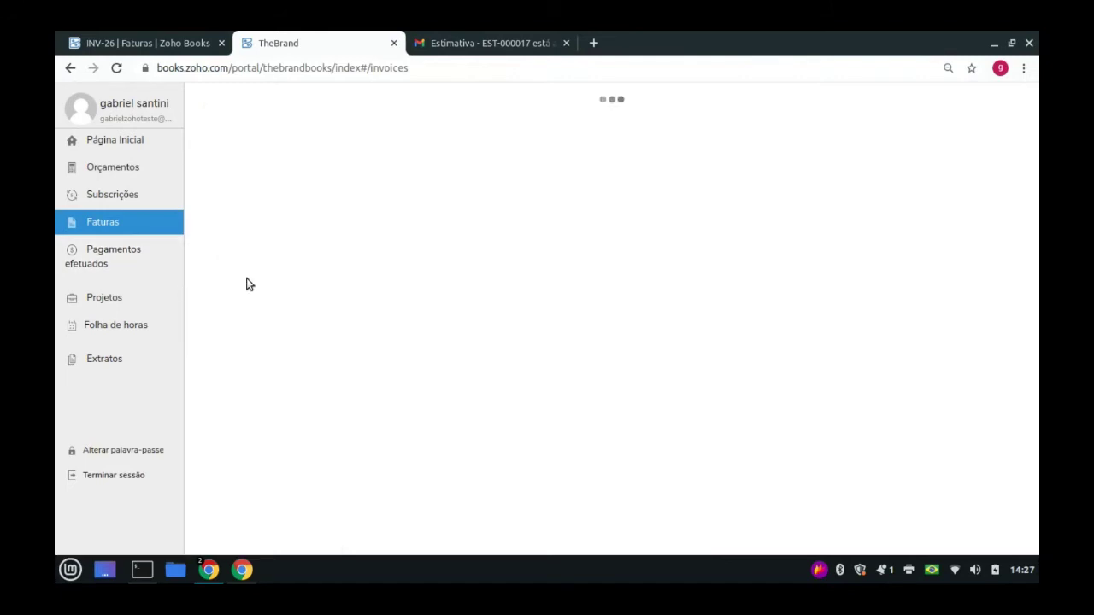
scroll(423, 374, "down", 3)
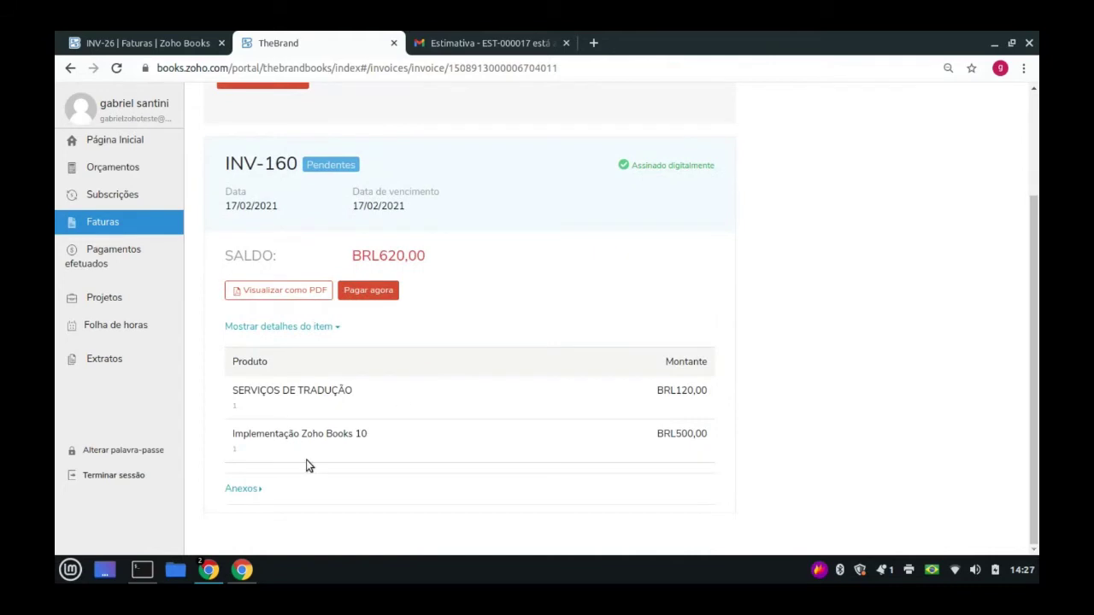
left_click(252, 488)
scroll(286, 396, "down", 1)
Look over the BRL620,00 invoice's payment option, signature status, items and attachments in the customer portal
scroll(464, 386, "up", 2)
scroll(413, 271, "up", 1)
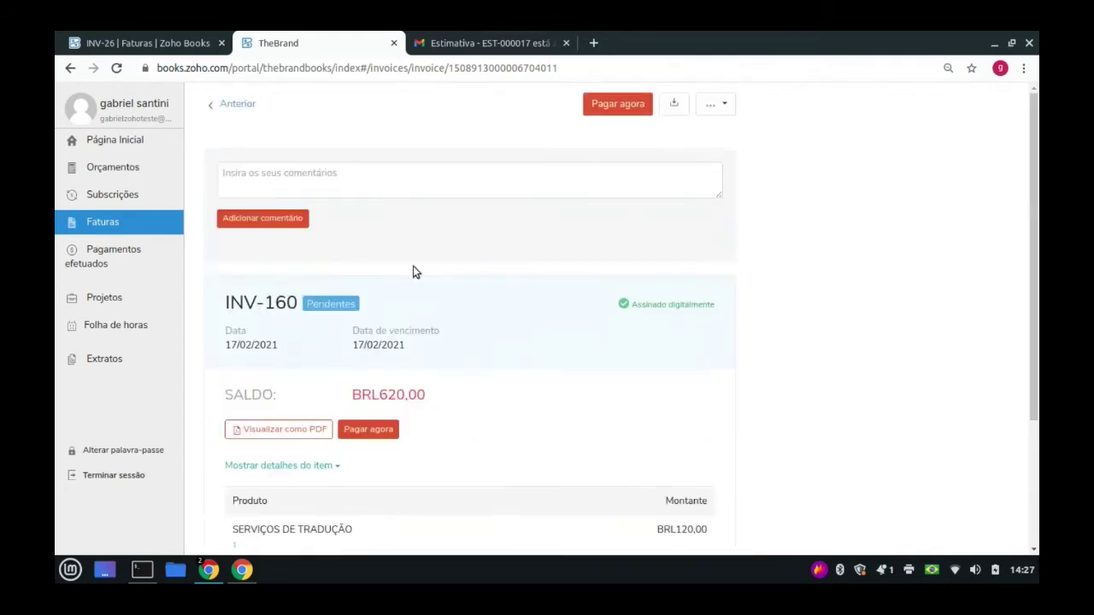
scroll(427, 195, "down", 2)
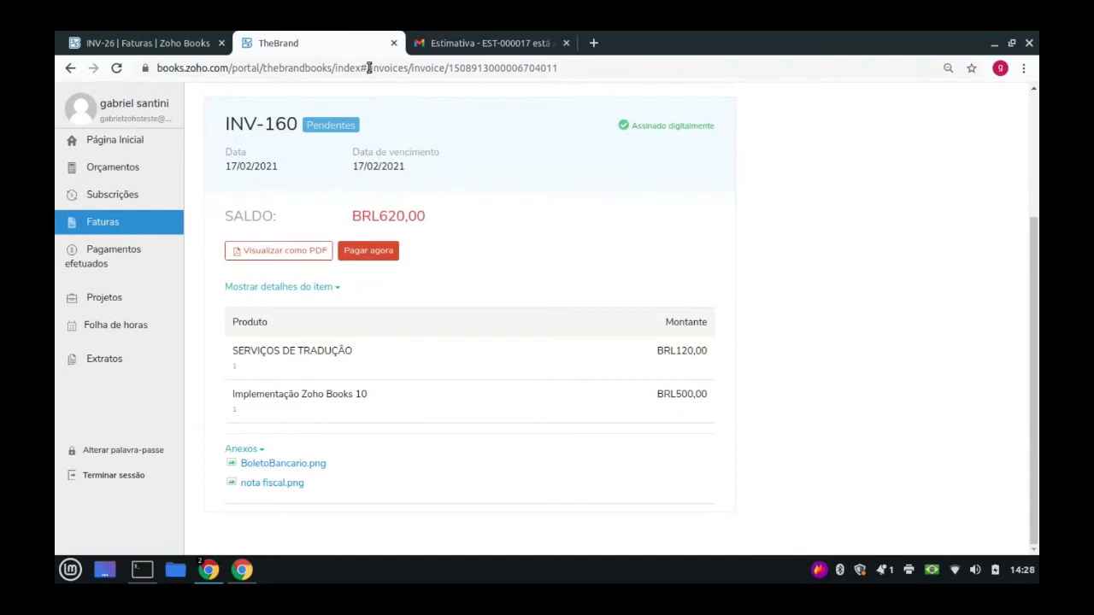
left_click(452, 40)
left_click(276, 41)
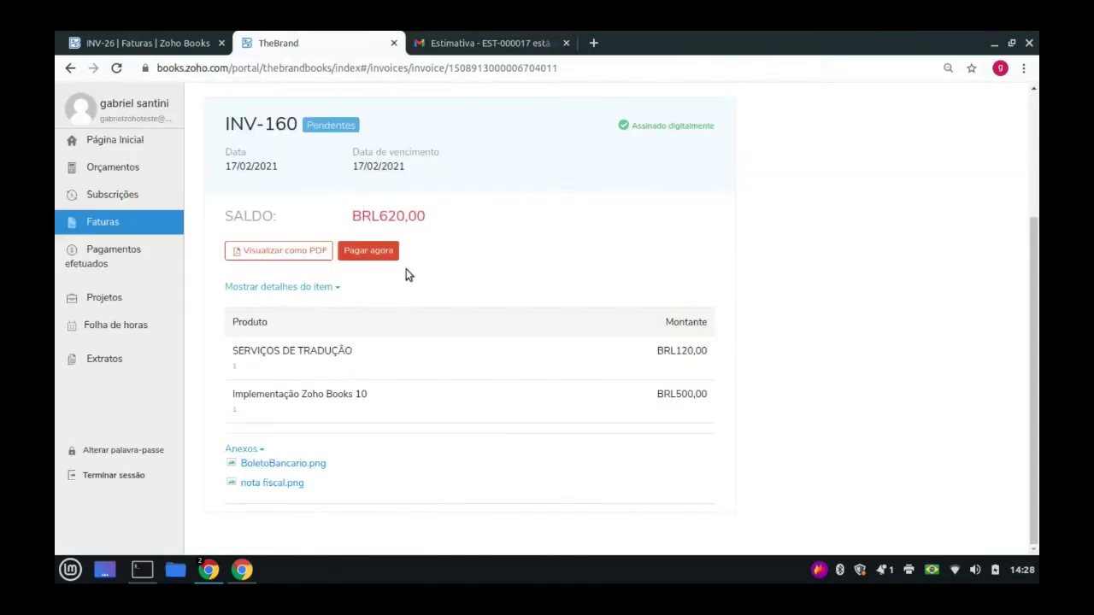
scroll(440, 325, "up", 3)
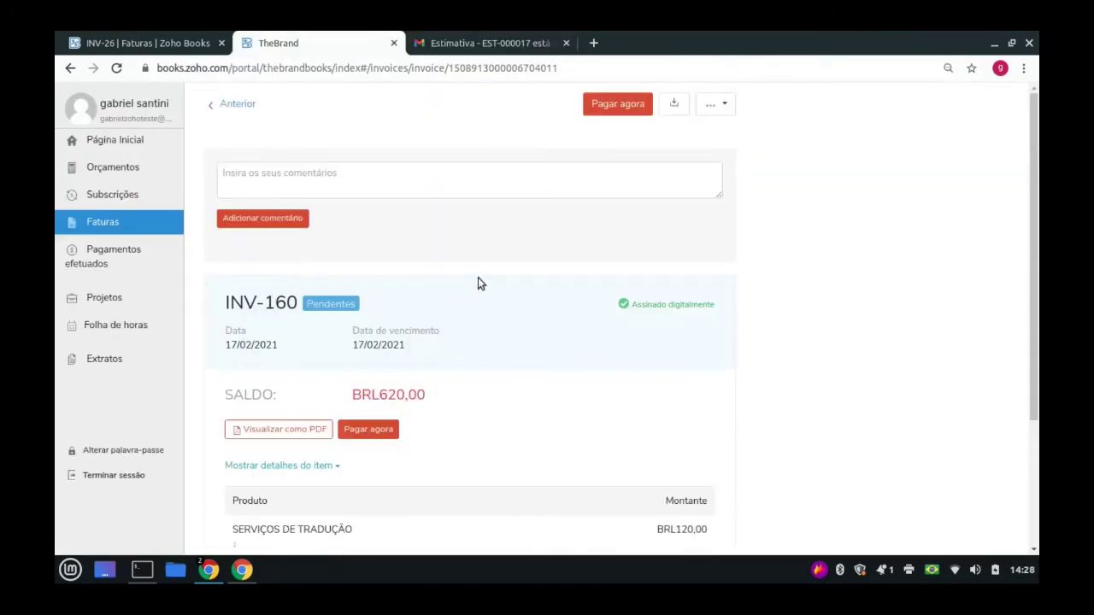
scroll(512, 286, "down", 3)
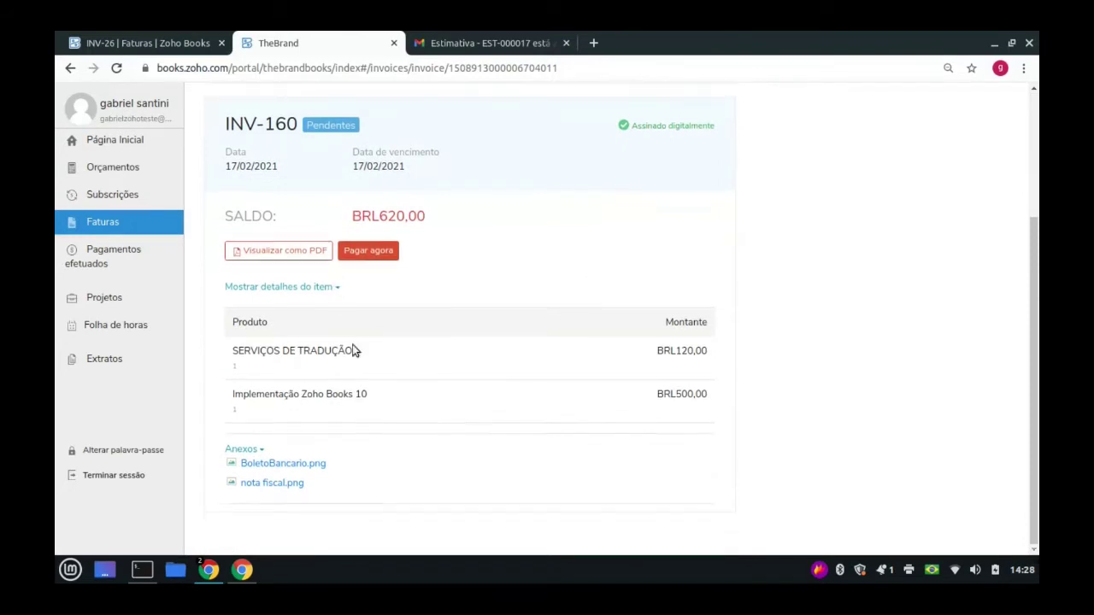
Preview the BoletoBancario.png and nota fiscal.png attachments of the BRL620,00 invoice and read through the nota fiscal
left_click(313, 462)
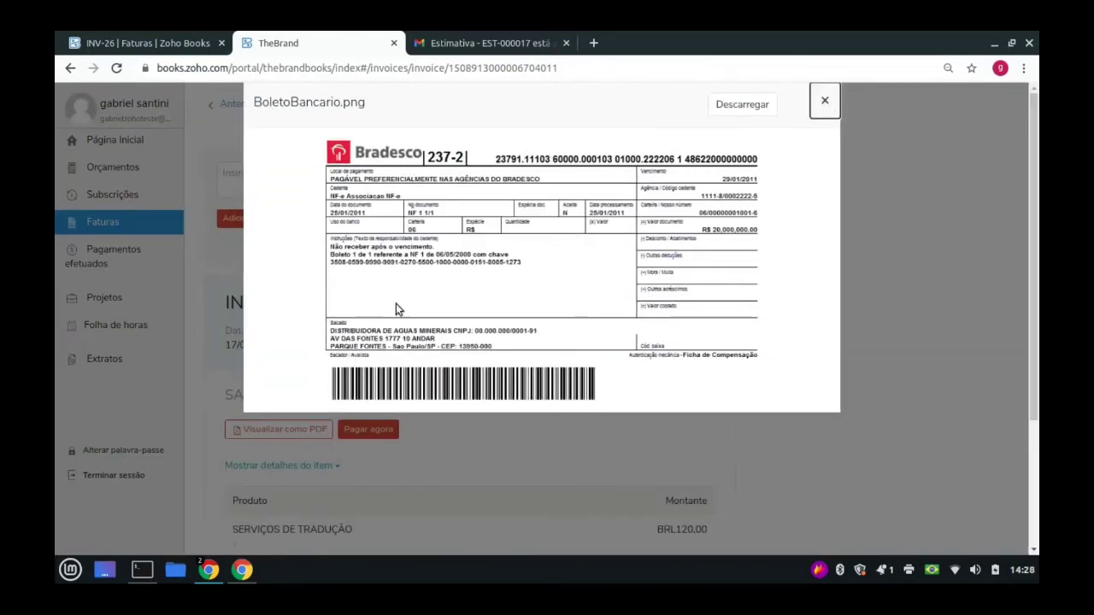
left_click(327, 488)
scroll(327, 488, "down", 2)
left_click(303, 481)
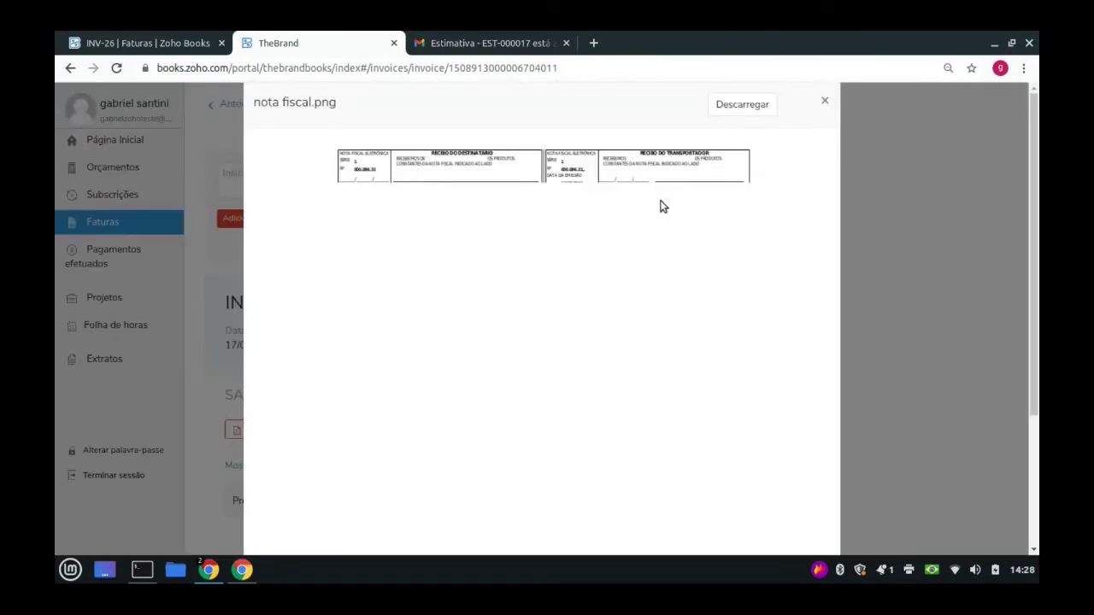
scroll(564, 222, "down", 1)
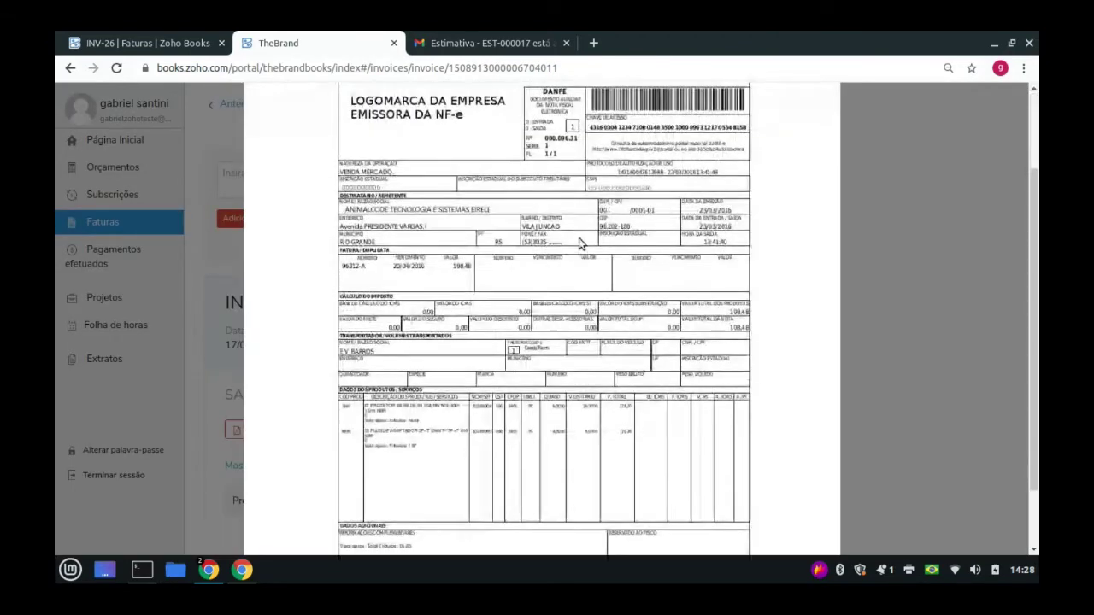
scroll(580, 244, "down", 2)
scroll(572, 219, "up", 3)
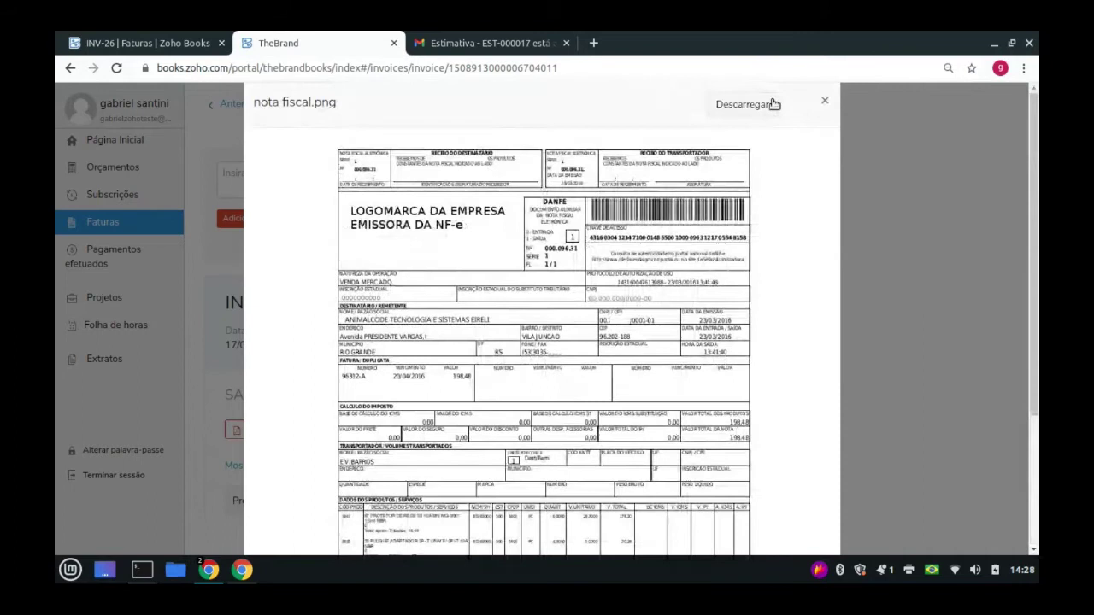
Close the nota fiscal.png preview and switch from the customer portal back to airfryer's invoice in Zoho Books
left_click(826, 103)
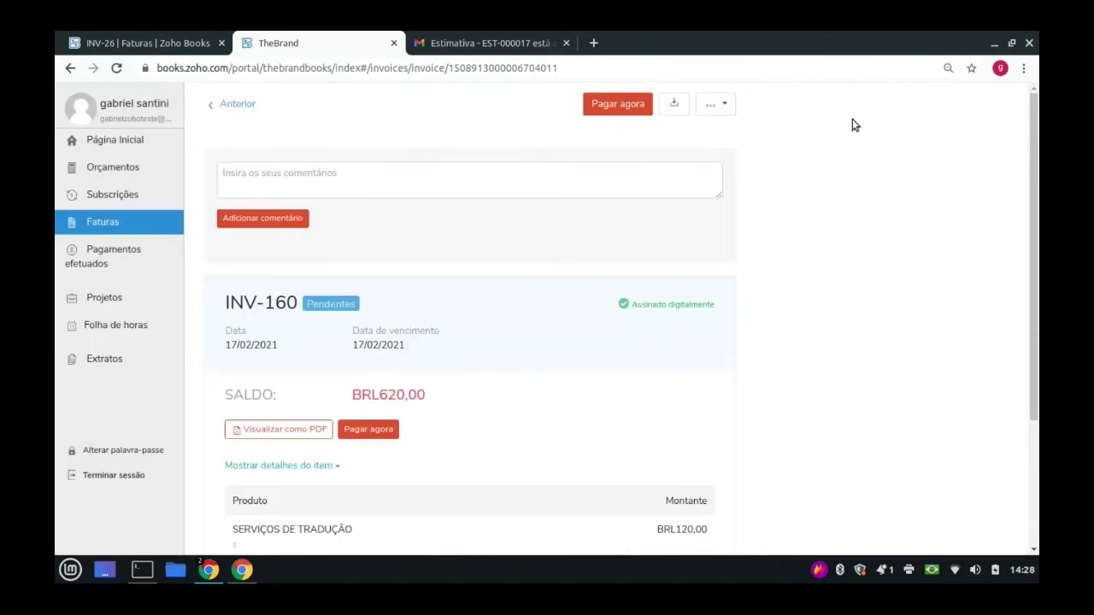
left_click(142, 44)
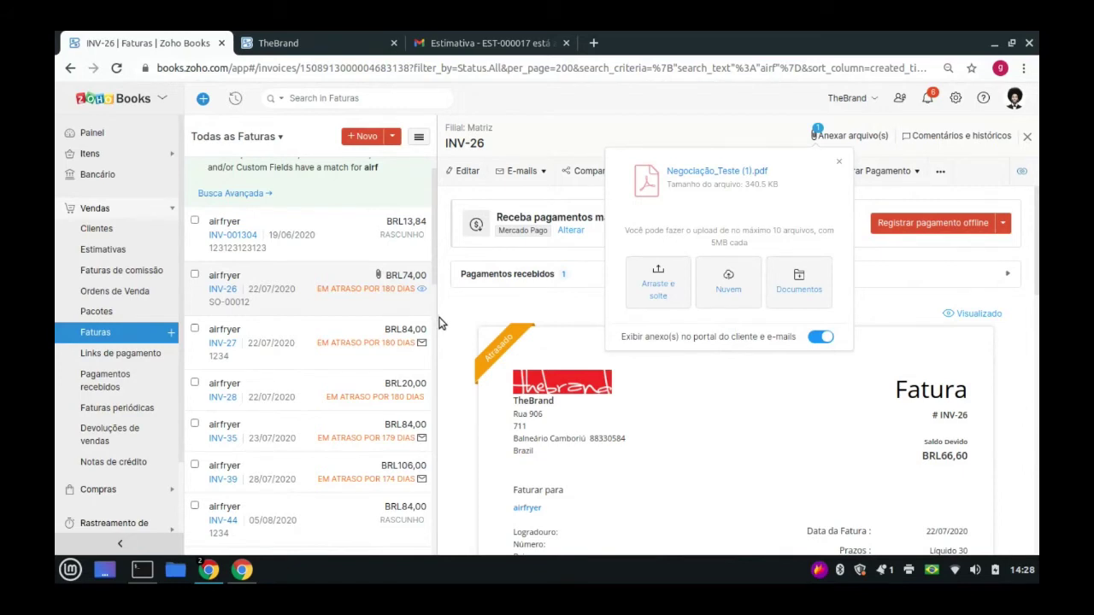
left_click(359, 42)
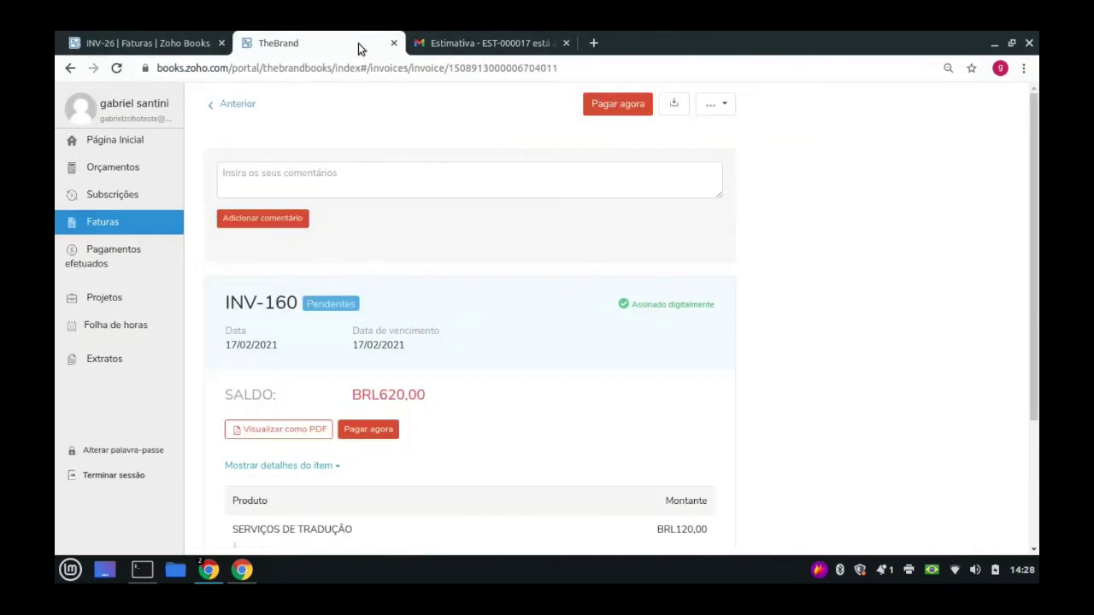
left_click(159, 36)
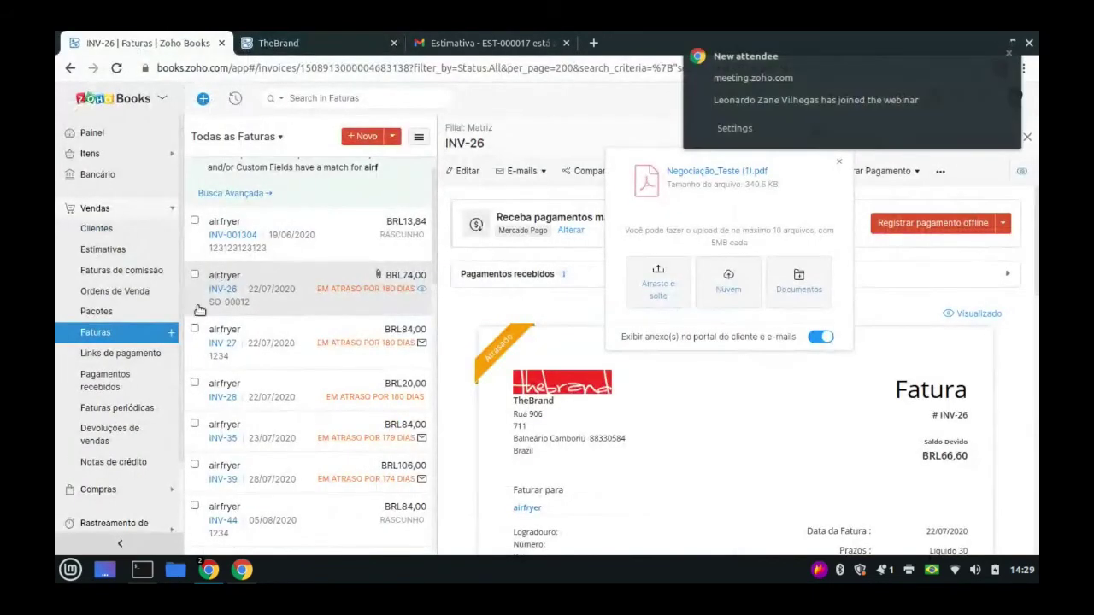
left_click(1011, 56)
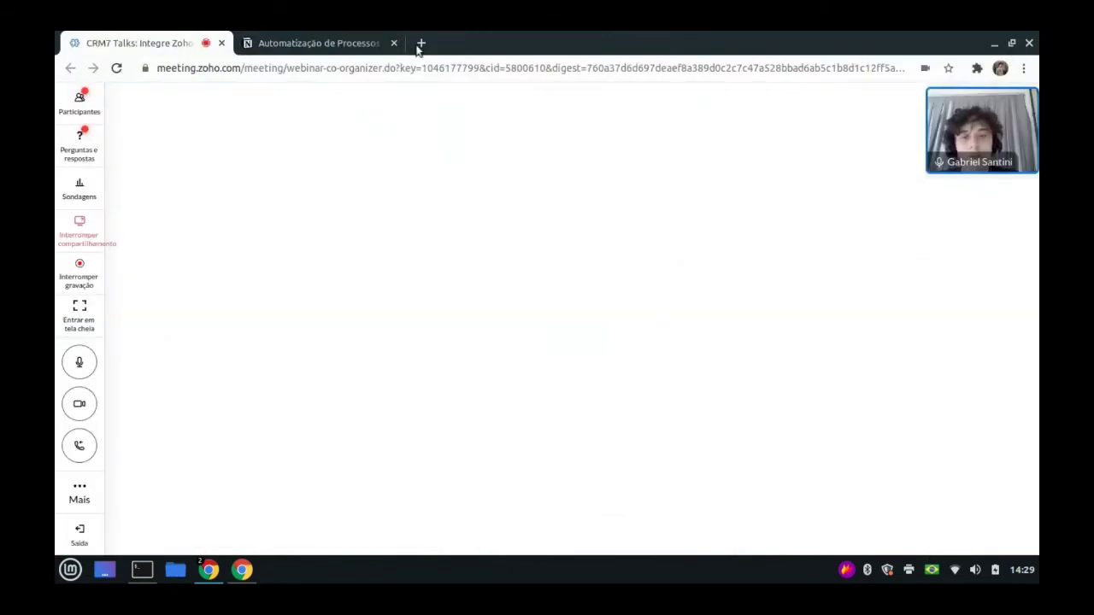
mouse_move(241, 570)
mouse_move(209, 571)
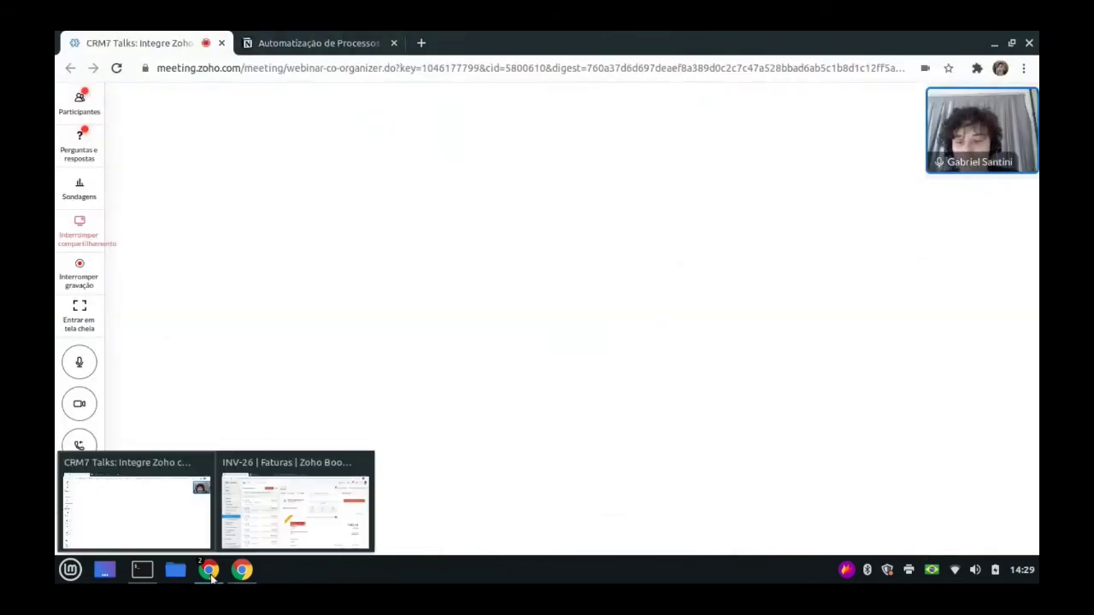
left_click(293, 508)
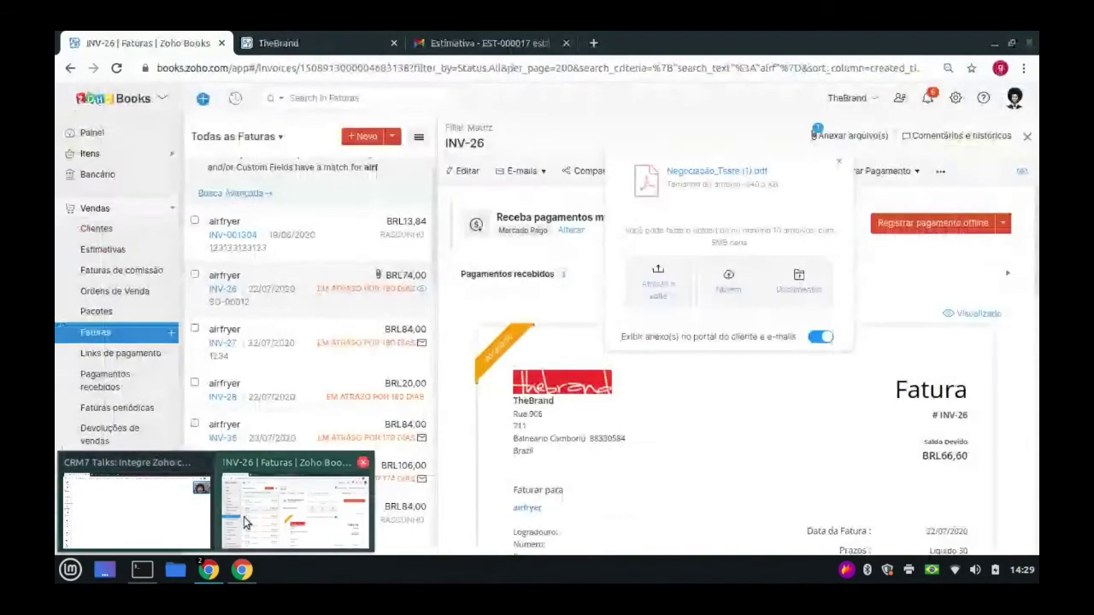
Browse the sales and purchases sections and open the bills list (Cobranças) under purchases
left_click(95, 208)
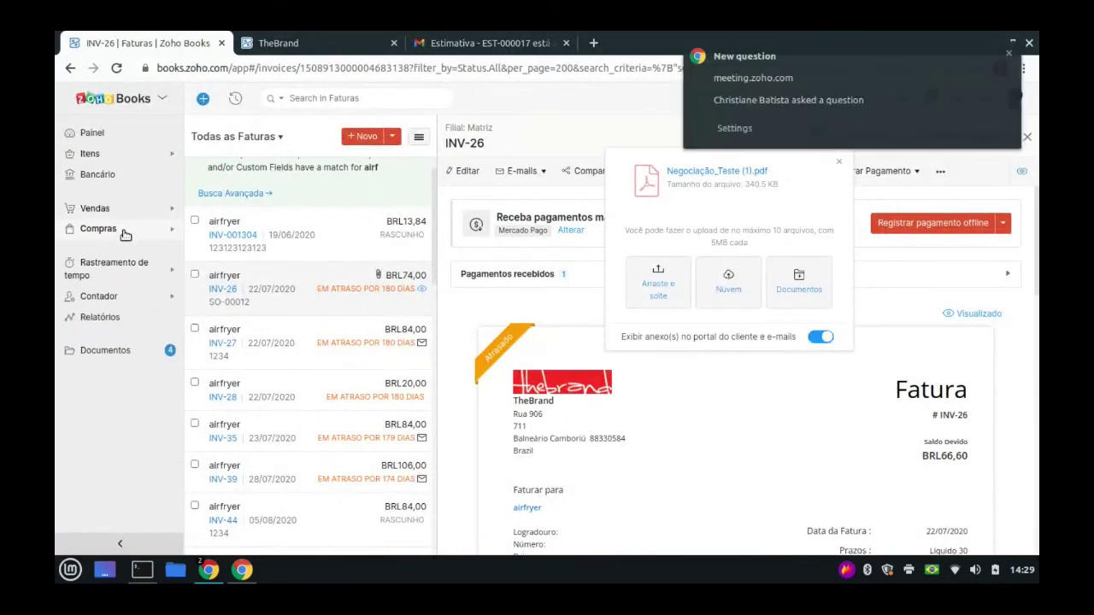
left_click(104, 236)
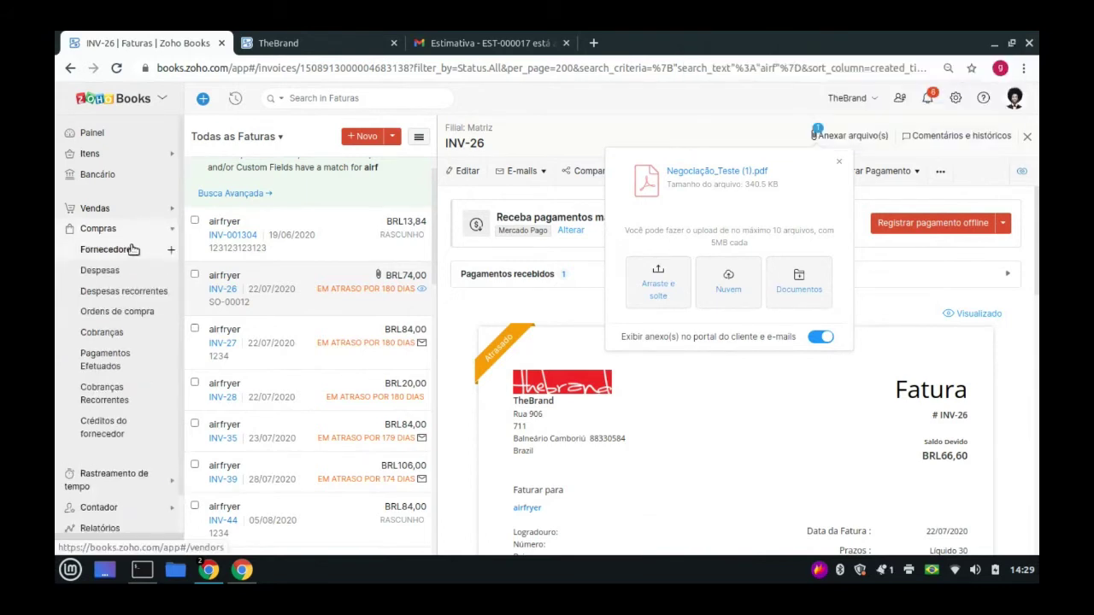
left_click(96, 209)
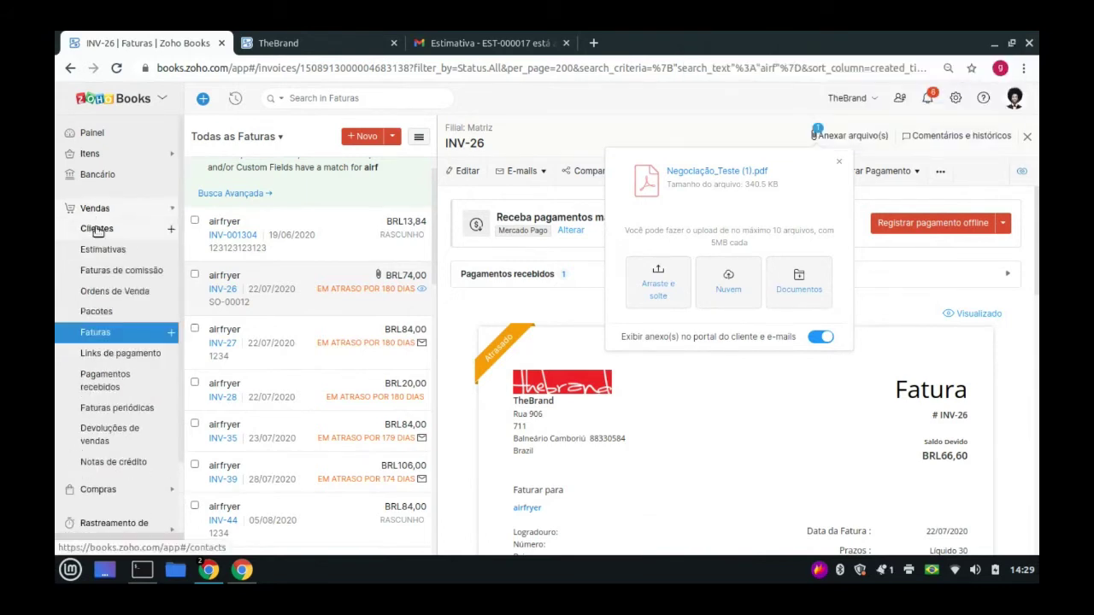
left_click(106, 208)
left_click(97, 228)
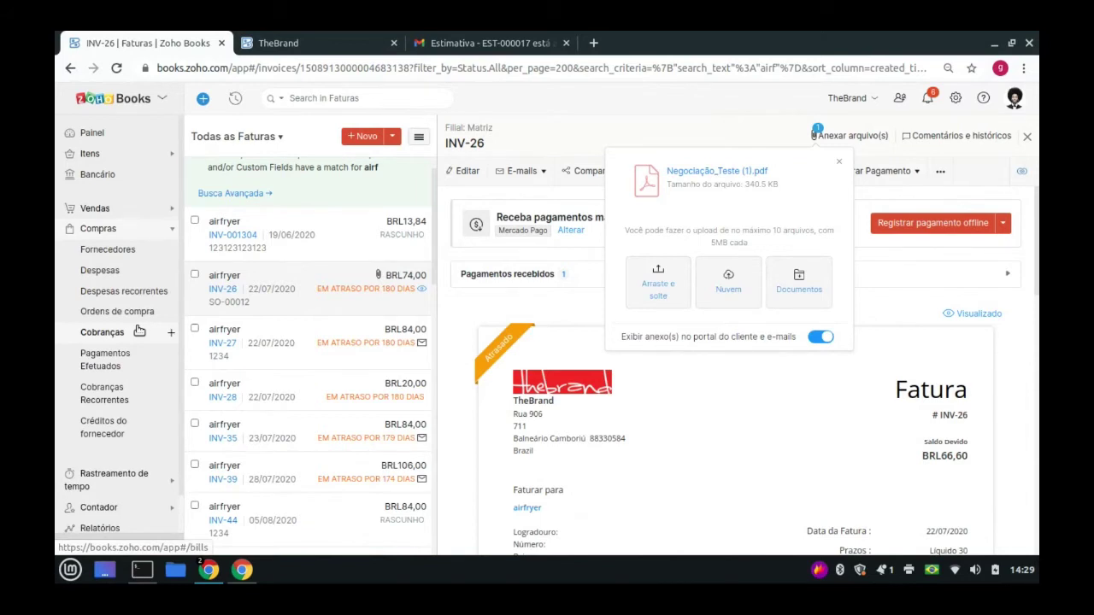
left_click(139, 331)
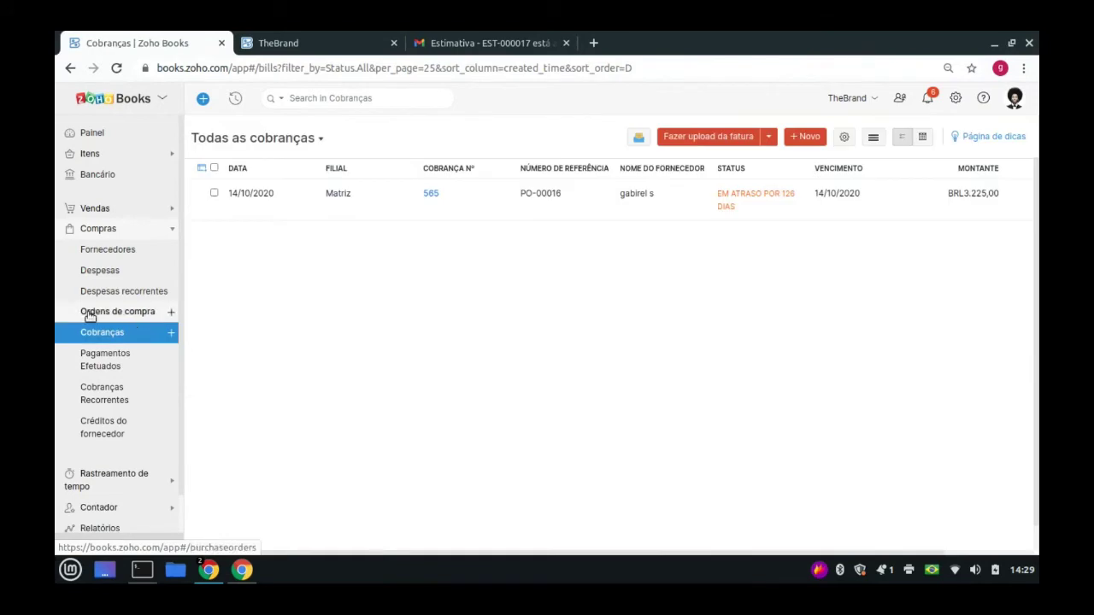
Start a new bill and look over the fields of its entry form
left_click(805, 137)
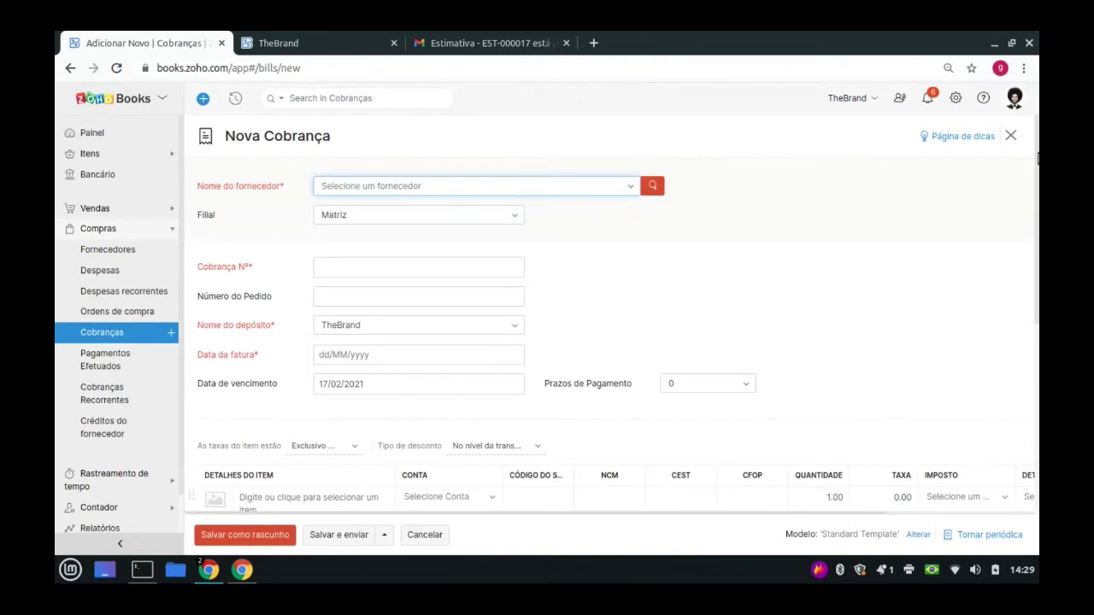
scroll(1038, 248, "down", 3)
scroll(1038, 248, "up", 3)
scroll(475, 323, "down", 1)
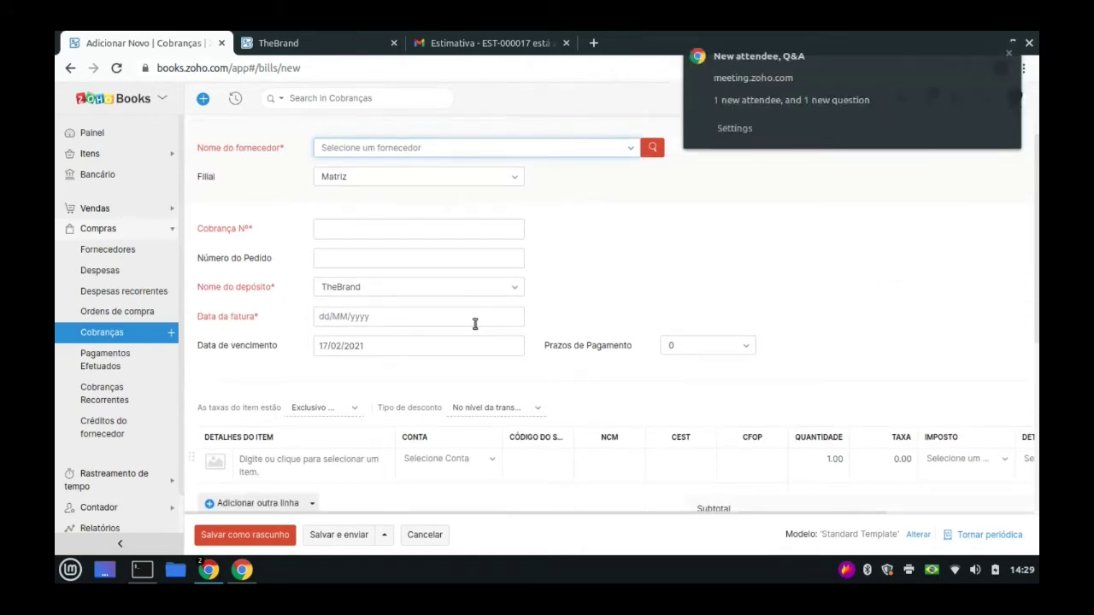
Choose the supplier for the new bill and set its invoice date to 19/02/2021
left_click(439, 345)
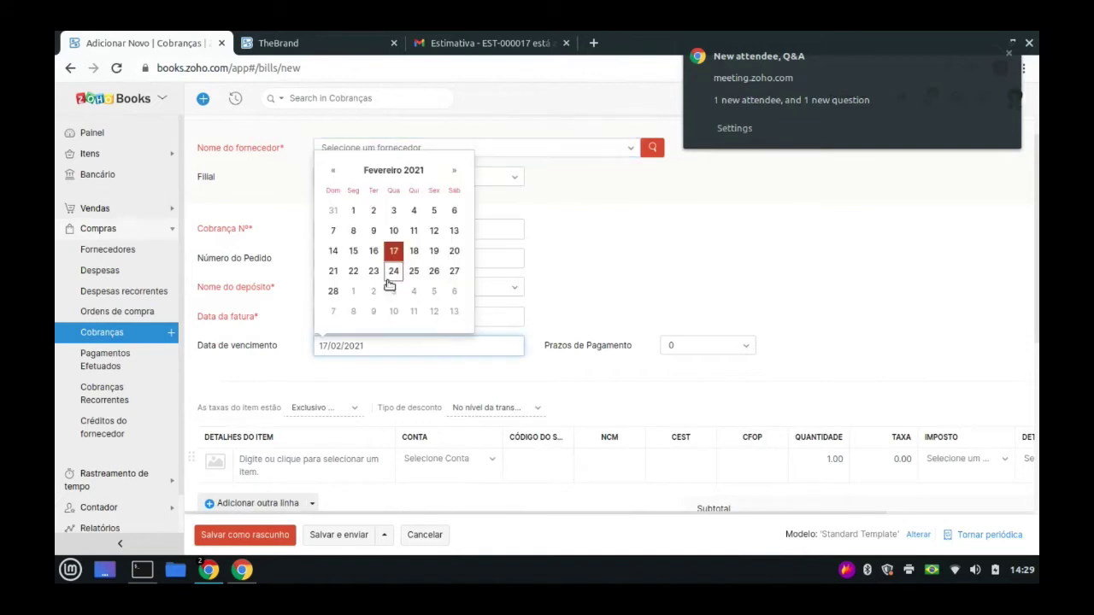
left_click(508, 150)
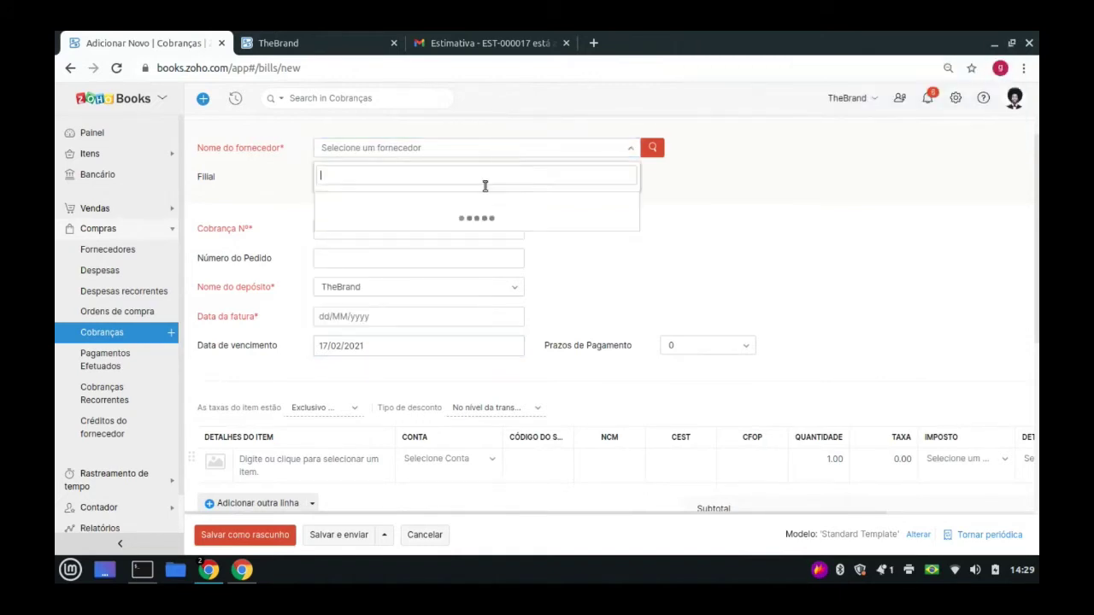
left_click(479, 229)
left_click(407, 313)
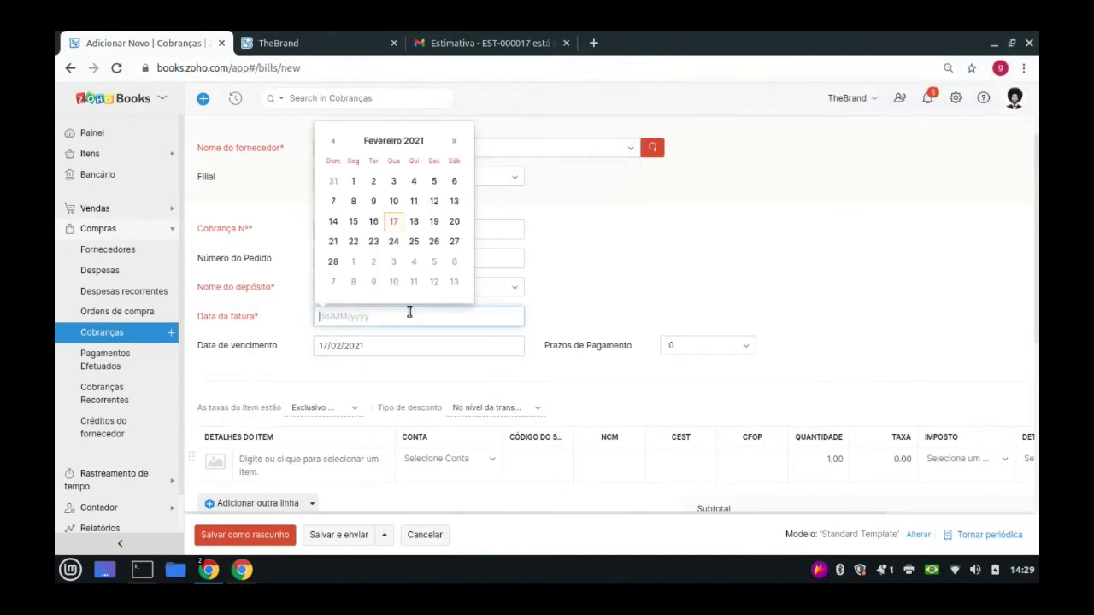
left_click(434, 220)
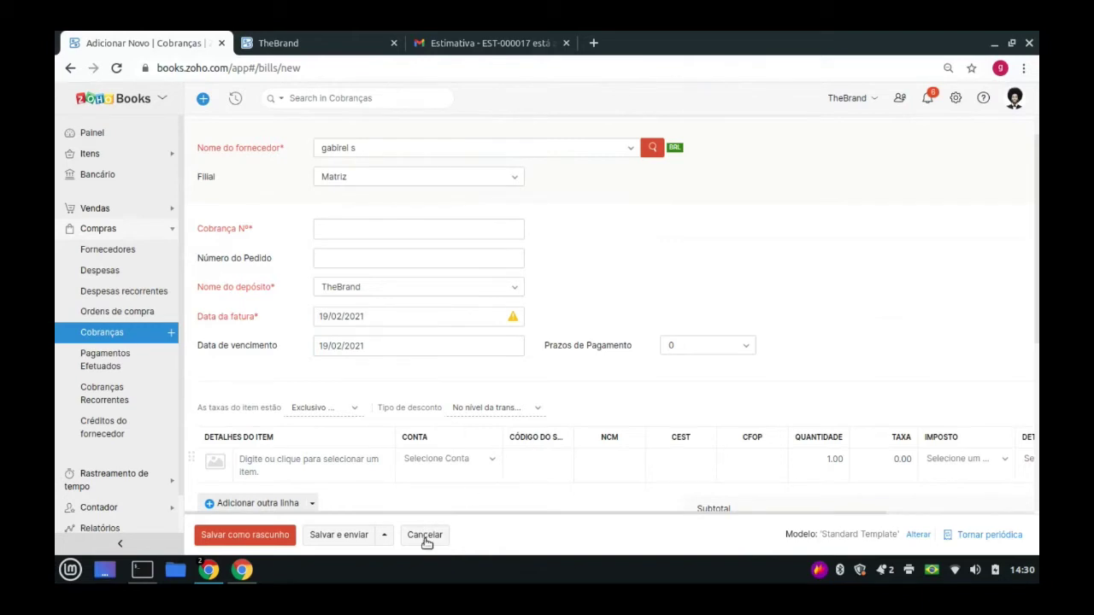
Review the bill's invoice date and due date, and discard the bill without saving it
left_click(376, 320)
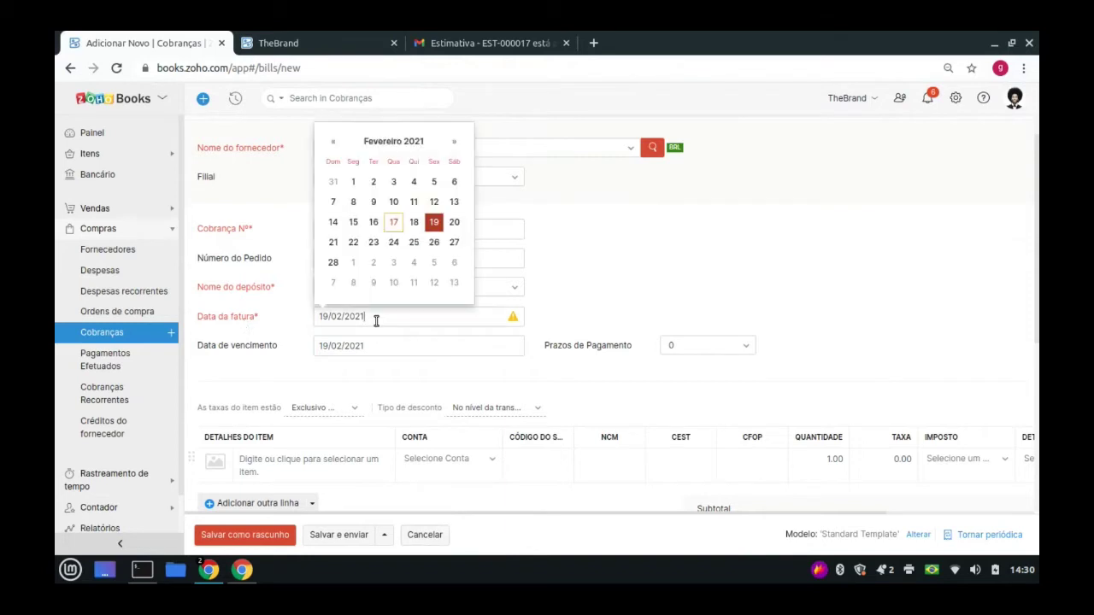
left_click(414, 347)
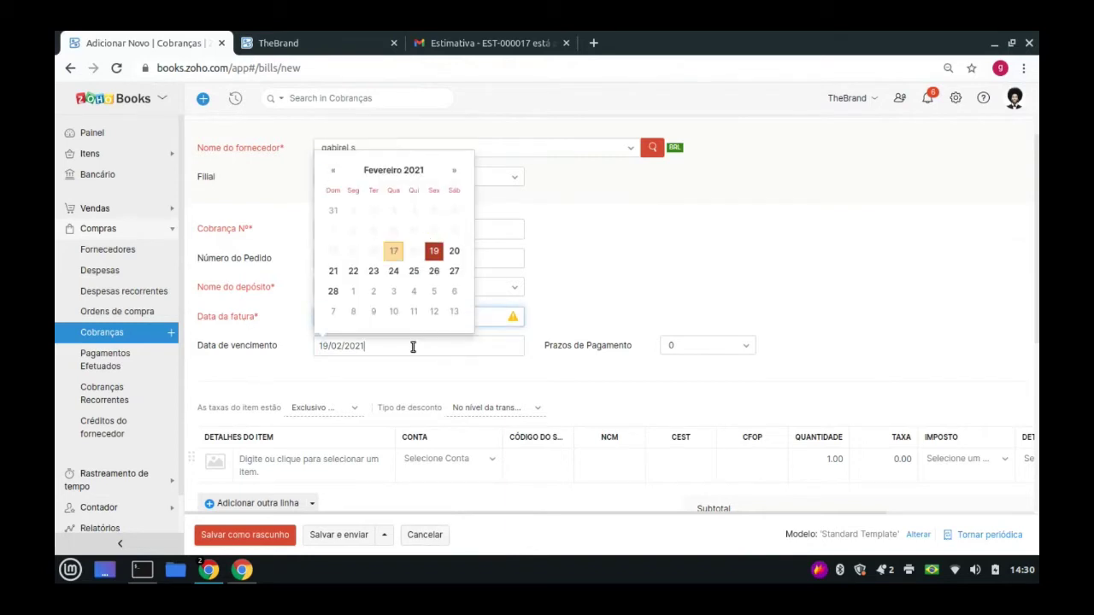
left_click(431, 534)
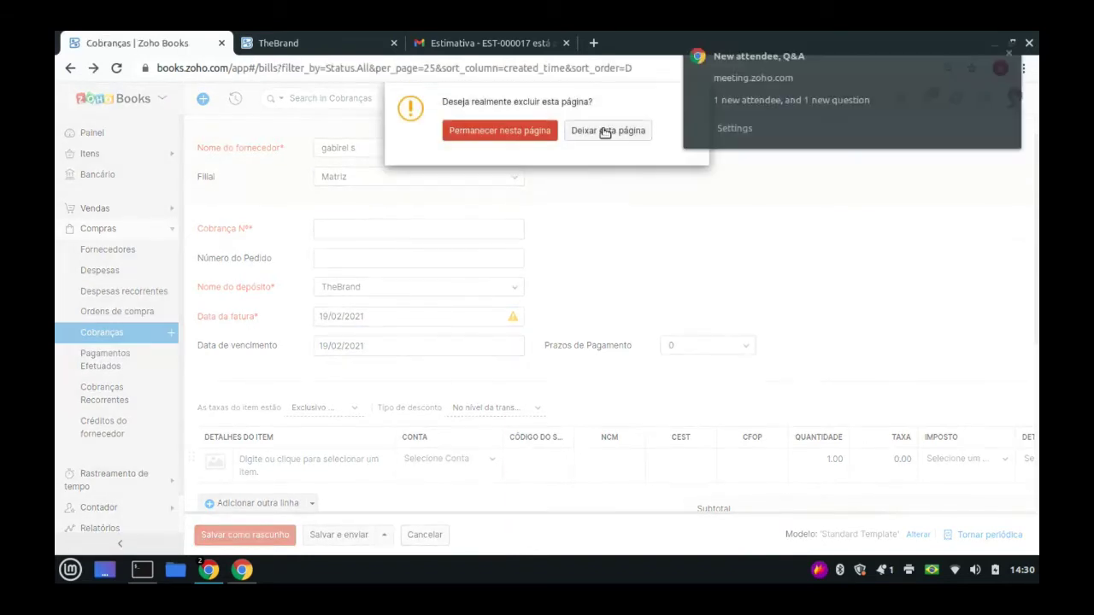
left_click(606, 129)
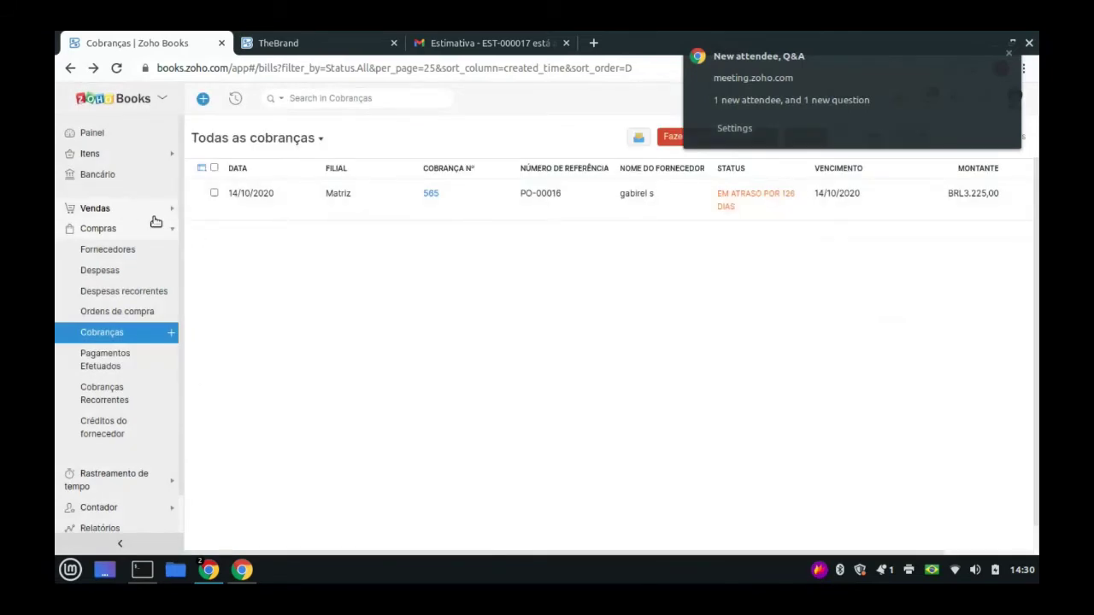
View the payments made section and open the list of all expenses
left_click(98, 362)
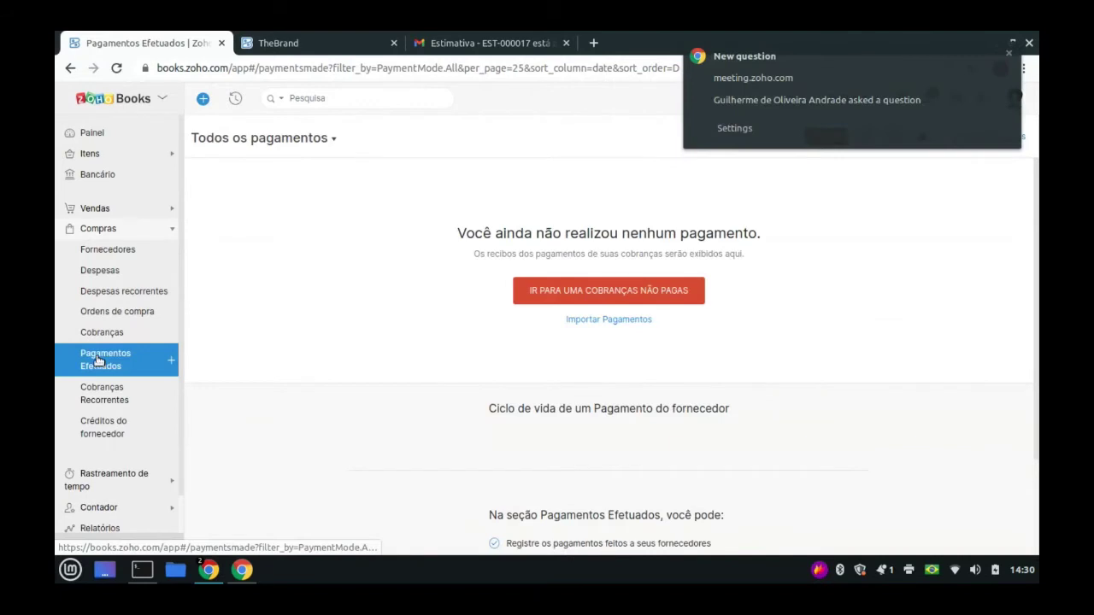
left_click(106, 271)
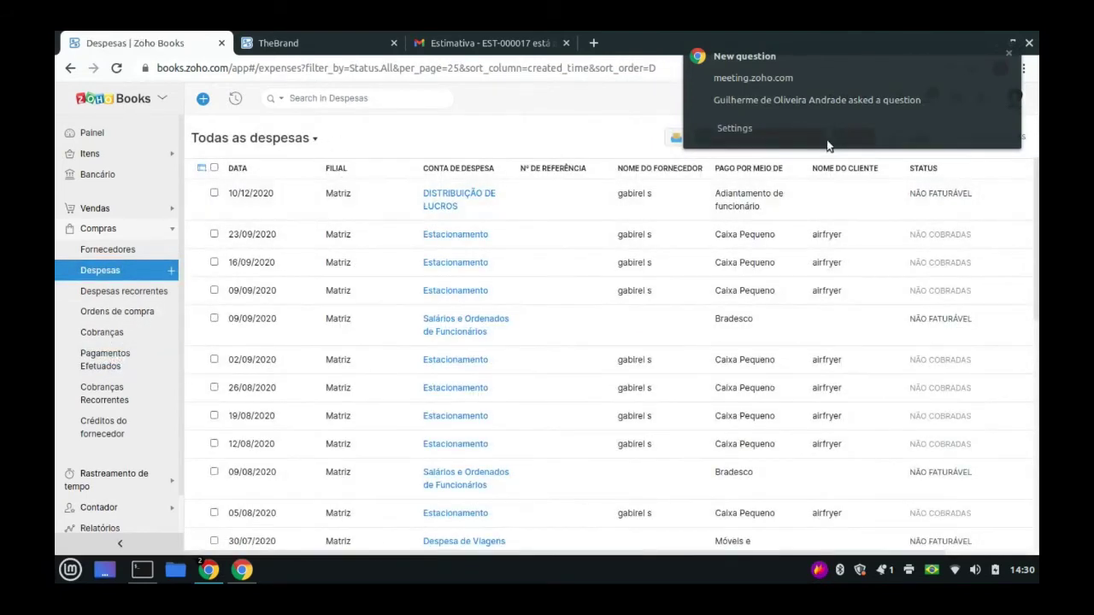
left_click(1010, 54)
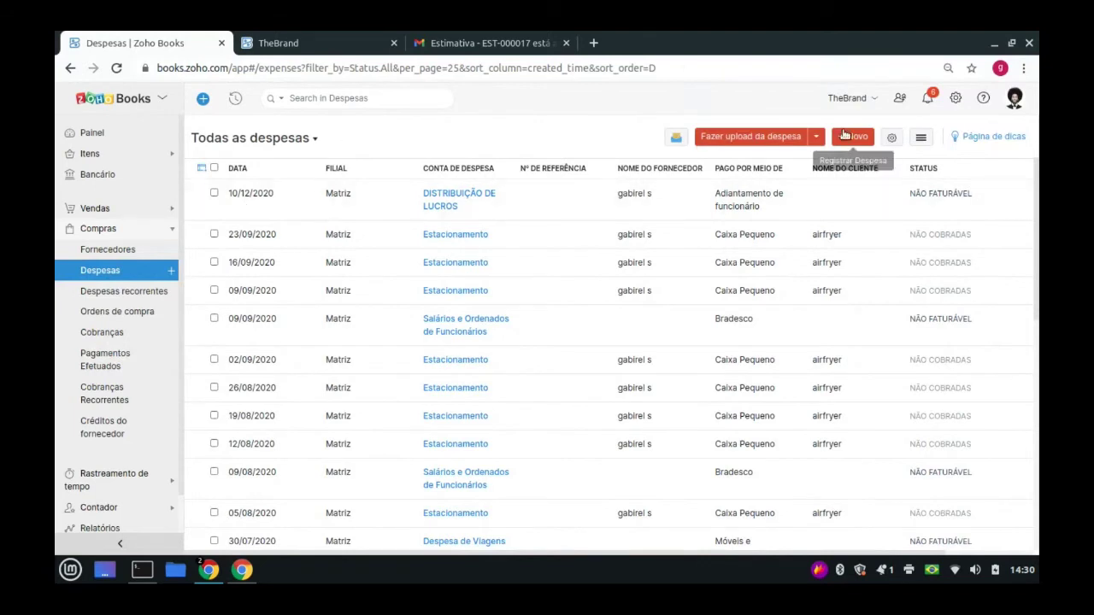
Start a new expense and look over its expense account, amount, payment account, supplier and customer fields
left_click(854, 135)
scroll(385, 323, "down", 3)
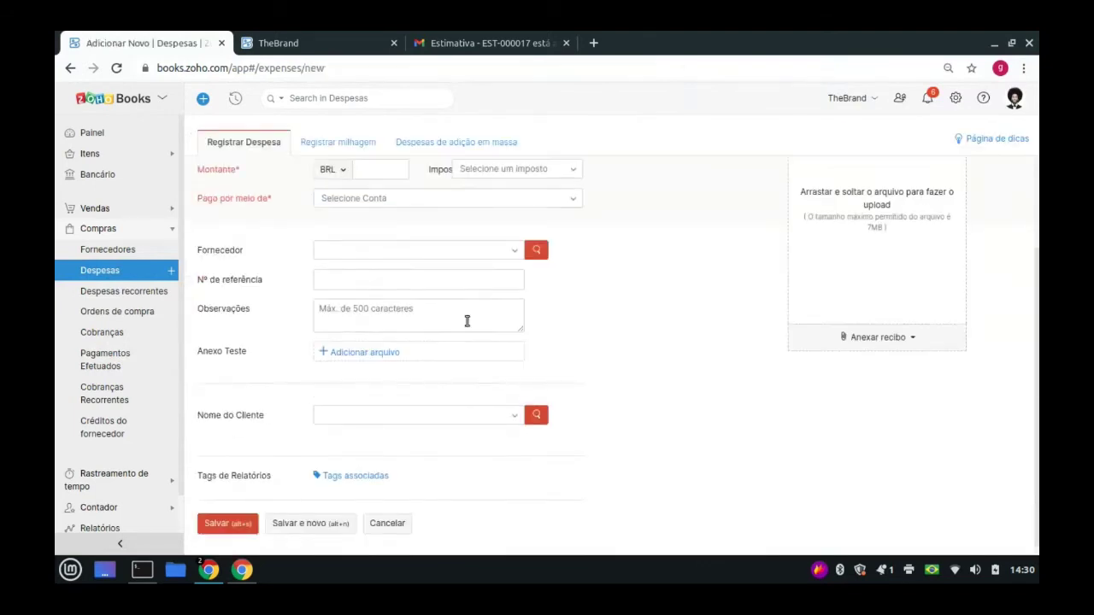
scroll(384, 323, "up", 3)
scroll(384, 323, "down", 3)
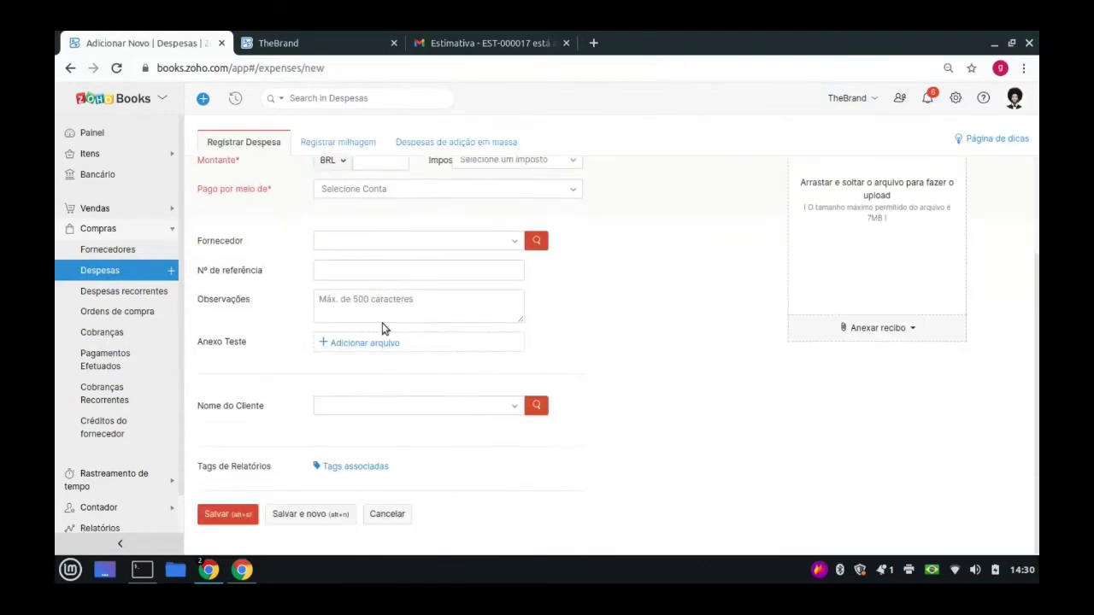
scroll(384, 324, "up", 3)
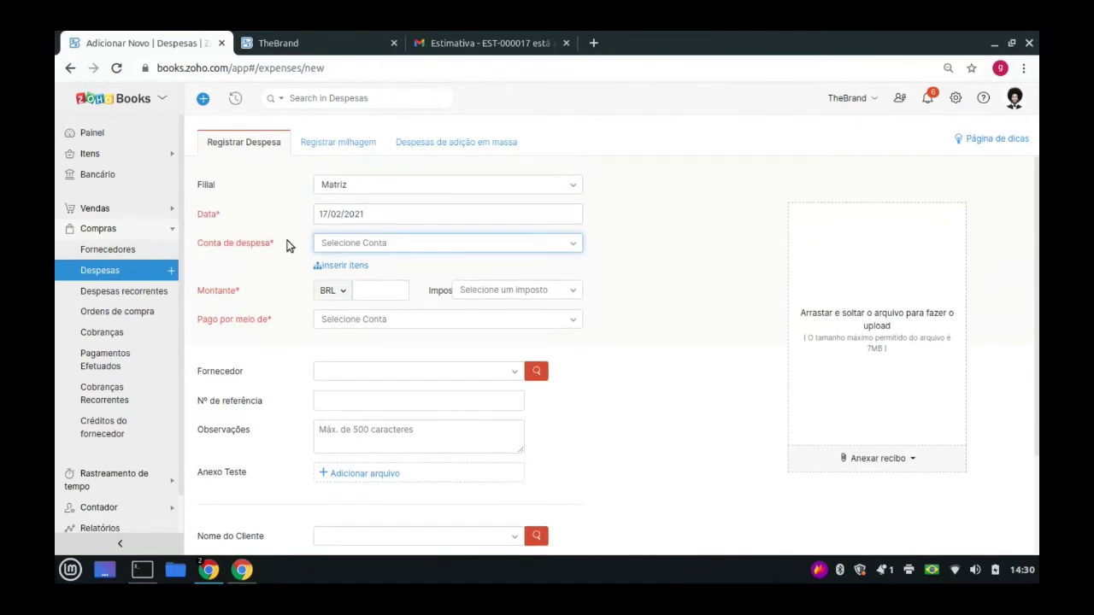
left_click_drag(202, 242, 222, 251)
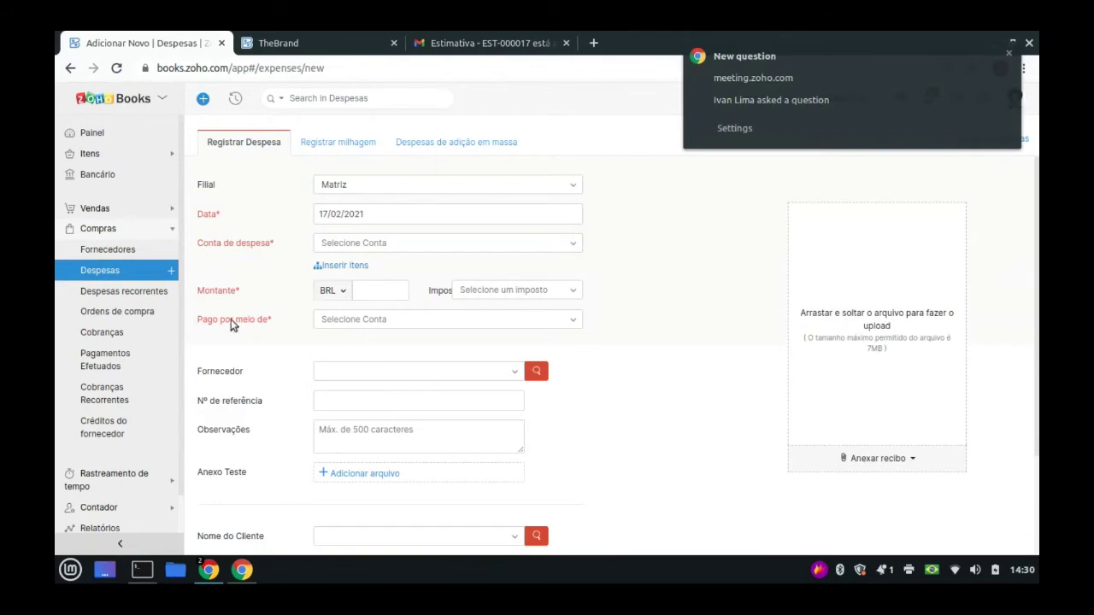
scroll(196, 384, "down", 2)
scroll(152, 396, "down", 1)
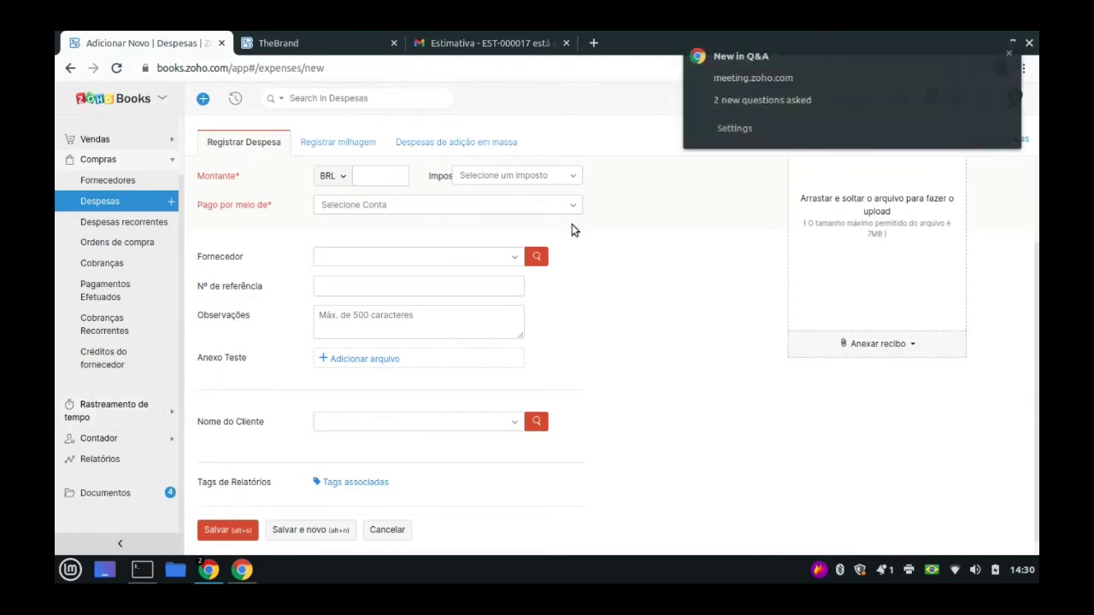
Associate the Centro de Custo report tag "1 - Instalação de recursos" with the new expense and save the tag
left_click(1009, 53)
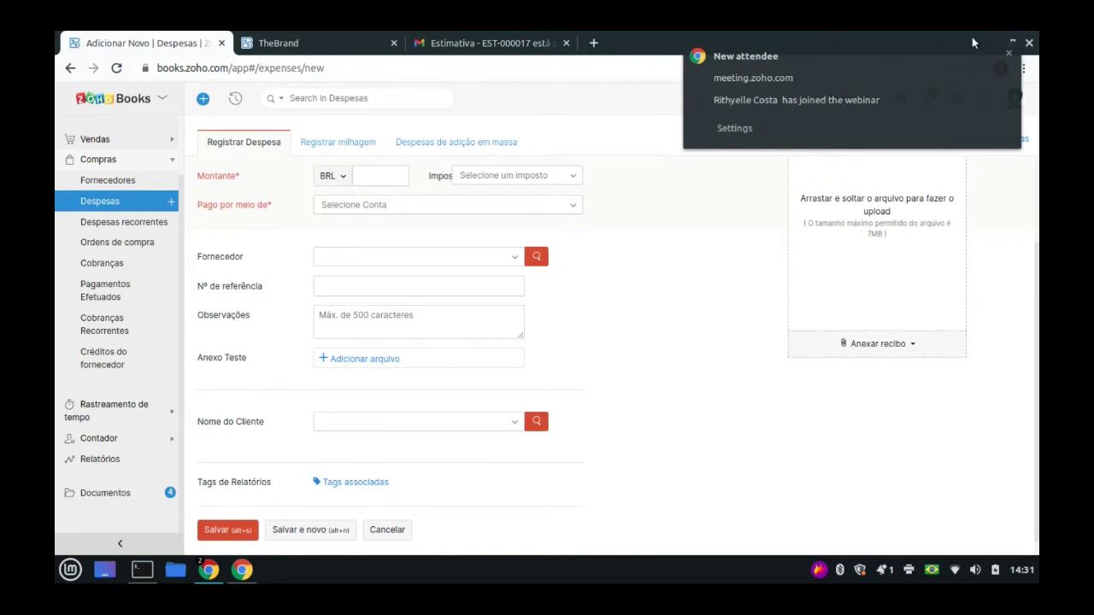
left_click(1008, 53)
scroll(342, 478, "down", 1)
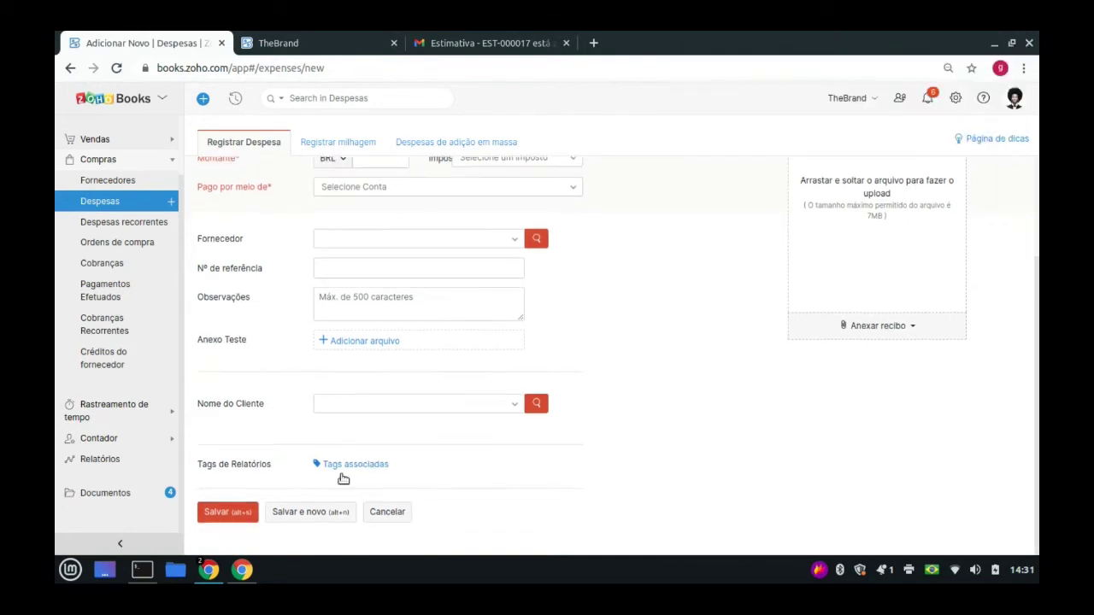
left_click(343, 467)
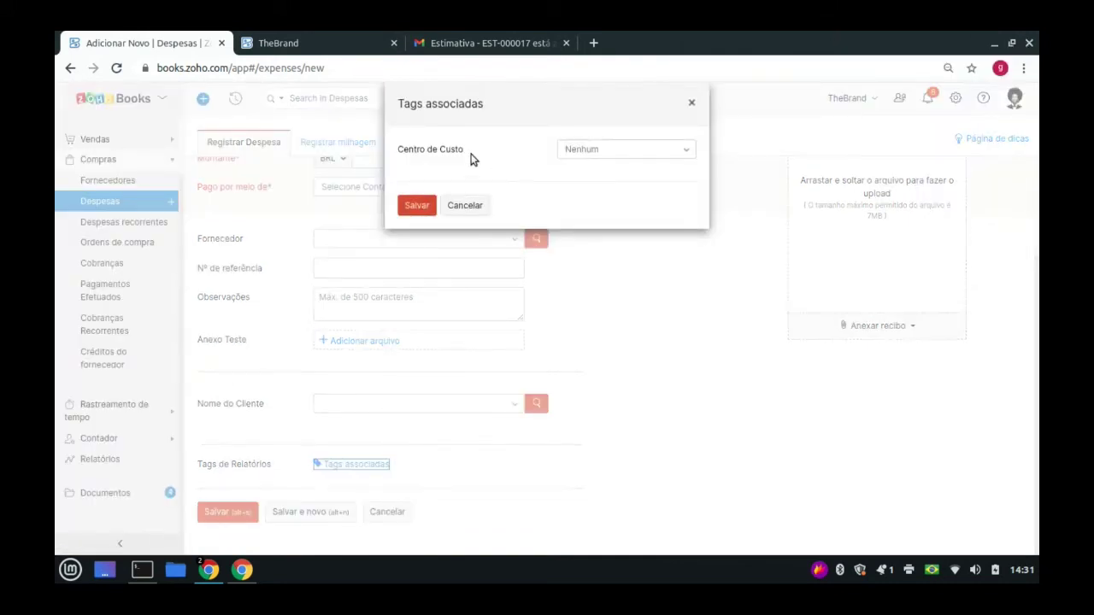
left_click_drag(473, 159, 442, 158)
left_click(632, 148)
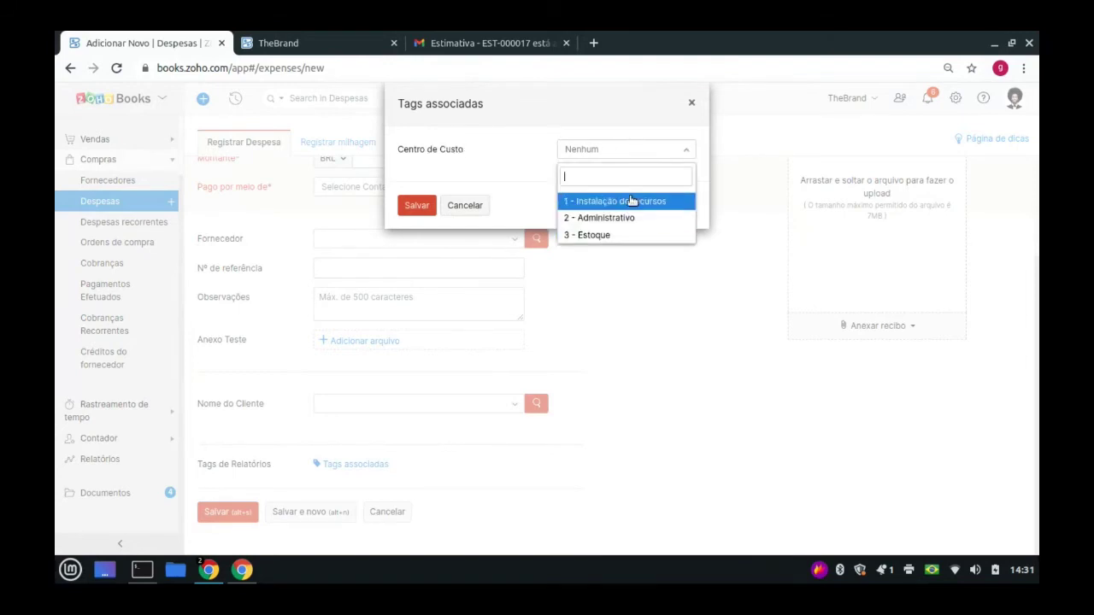
left_click(632, 201)
left_click(416, 205)
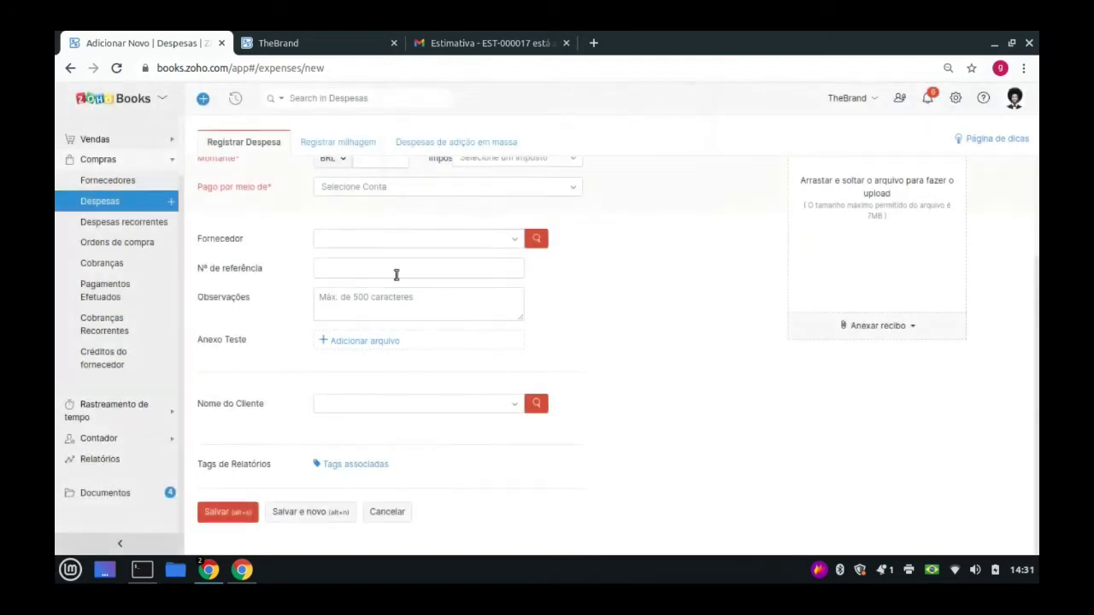
Set the new expense's paid-through account to Reembolsos de funcionários
scroll(395, 274, "up", 2)
left_click(394, 301)
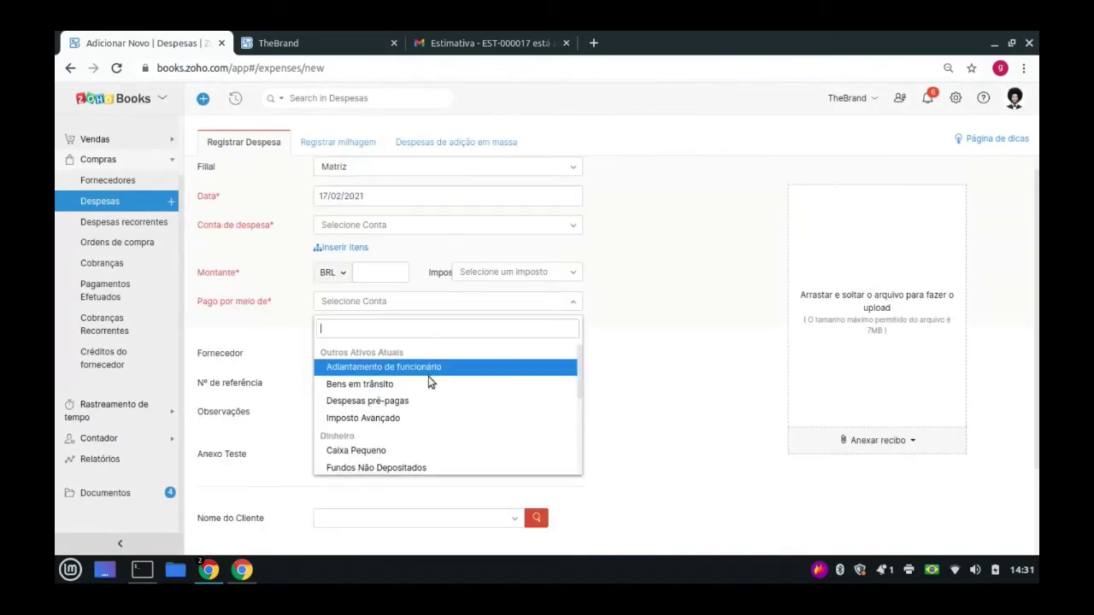
scroll(428, 376, "down", 2)
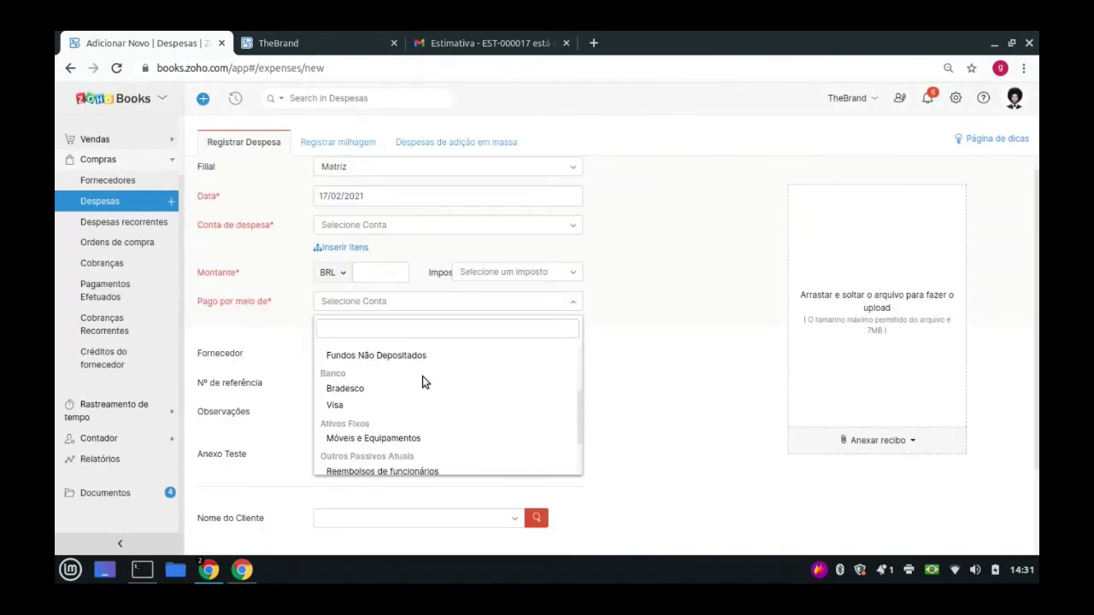
scroll(410, 401, "down", 1)
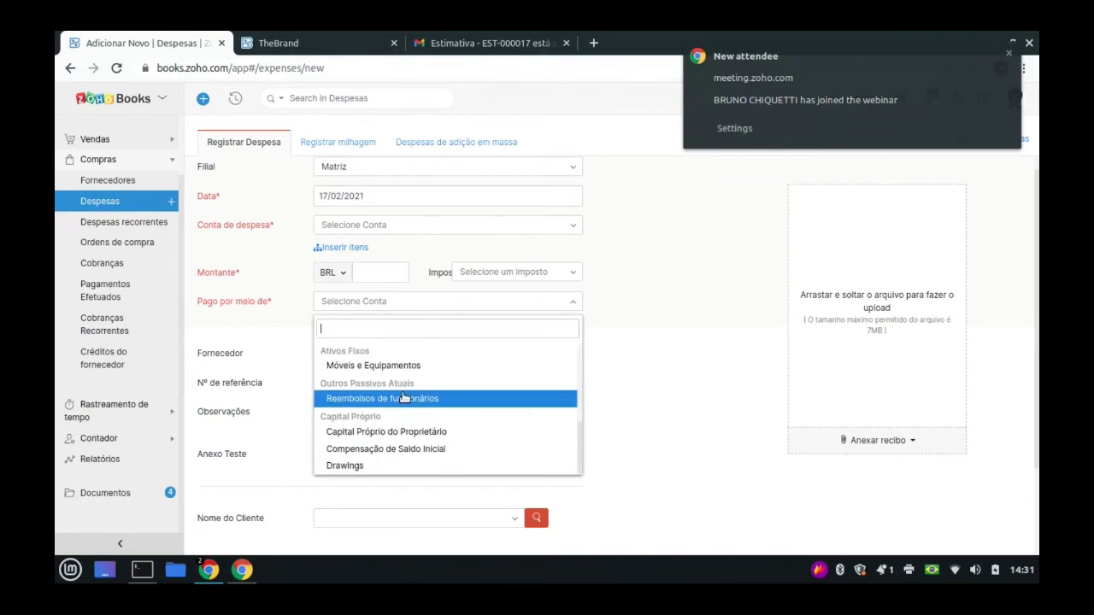
left_click(411, 400)
scroll(452, 337, "down", 1)
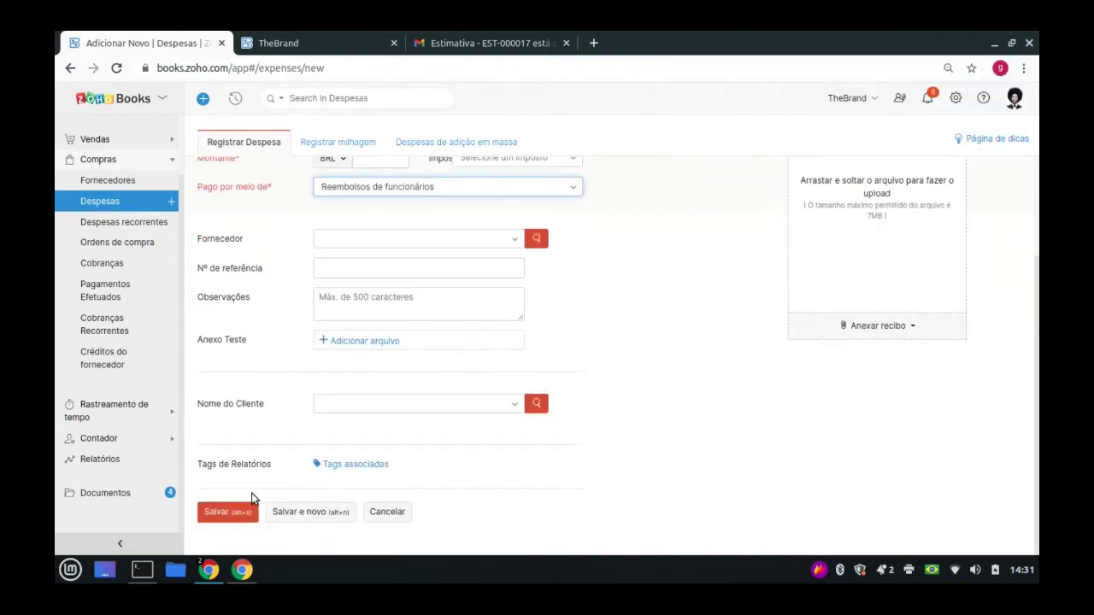
Enter 299 BRL as the expense amount and leave the tax unselected
scroll(417, 318, "up", 1)
left_click(405, 288)
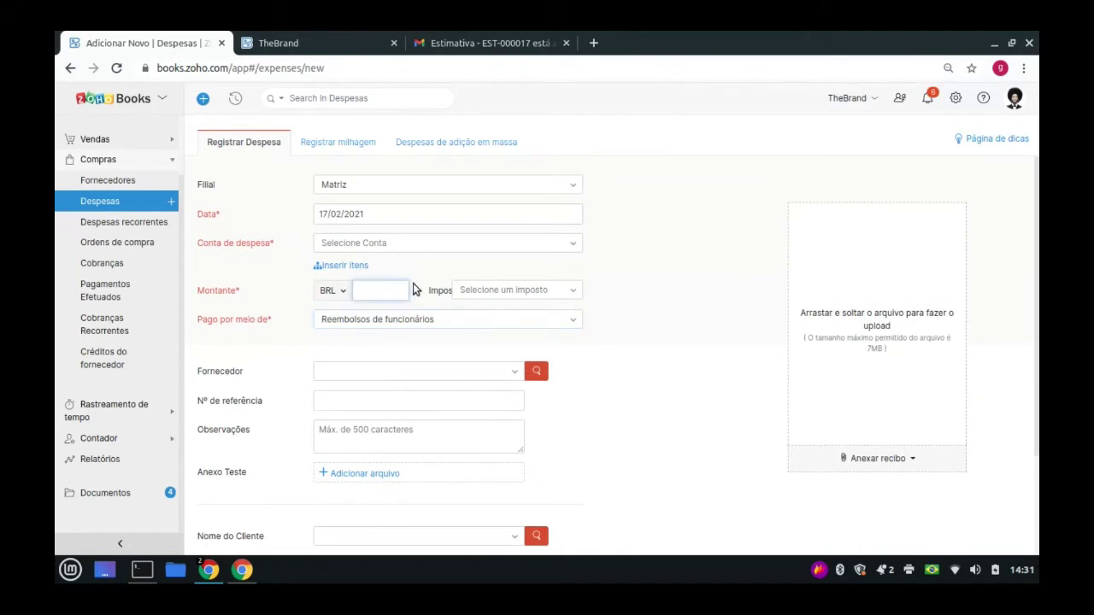
type("299")
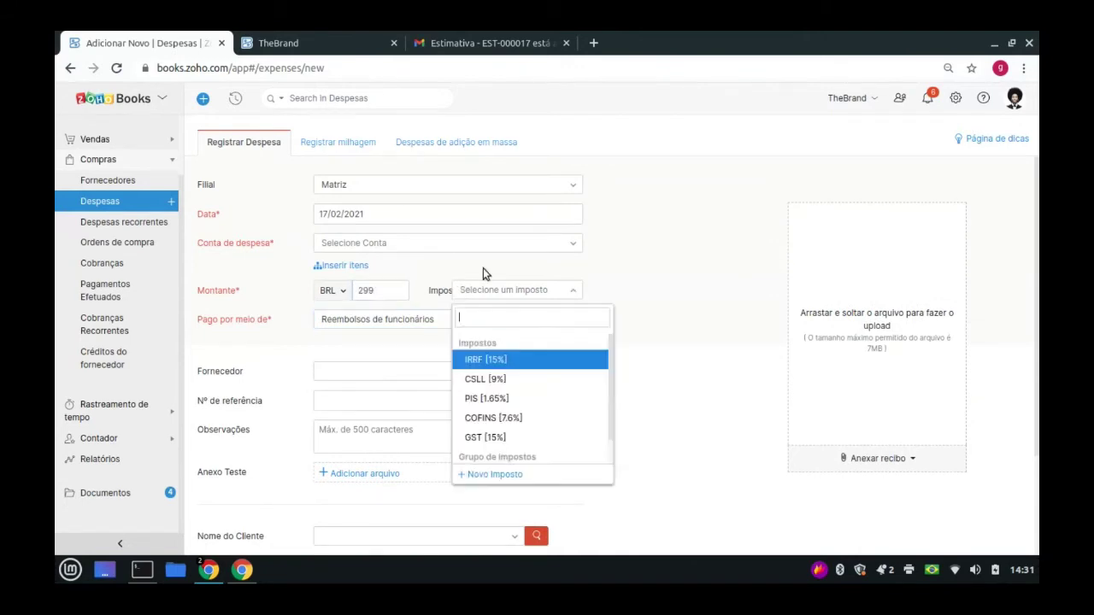
left_click(461, 291)
Assign the expense account [ 4.1. ] DISTRIBUIÇÃO DE LUCROS and save the expense
left_click(427, 259)
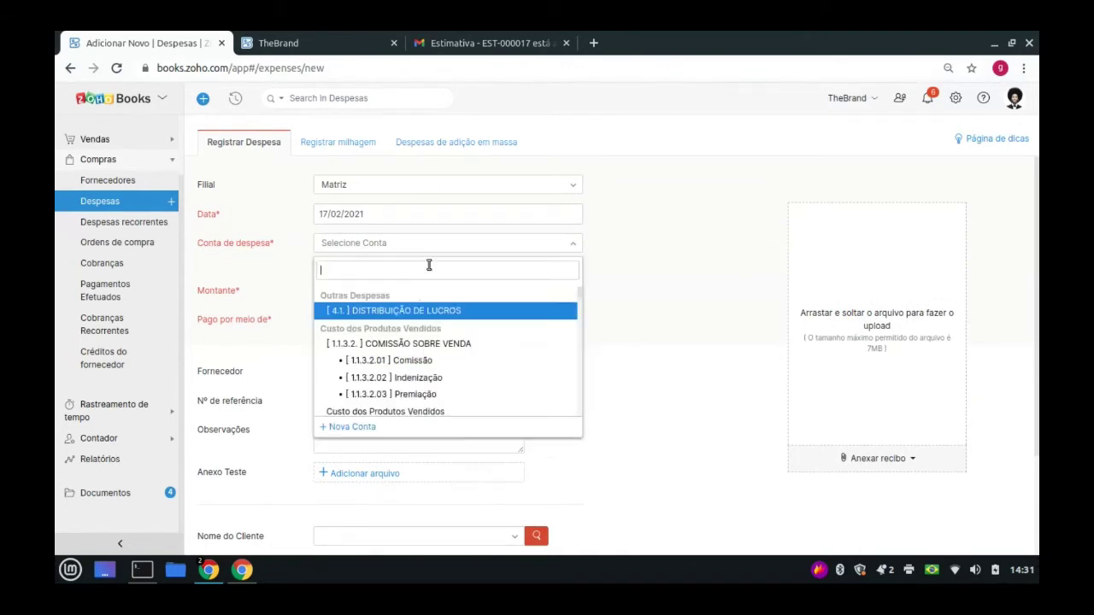
left_click(423, 318)
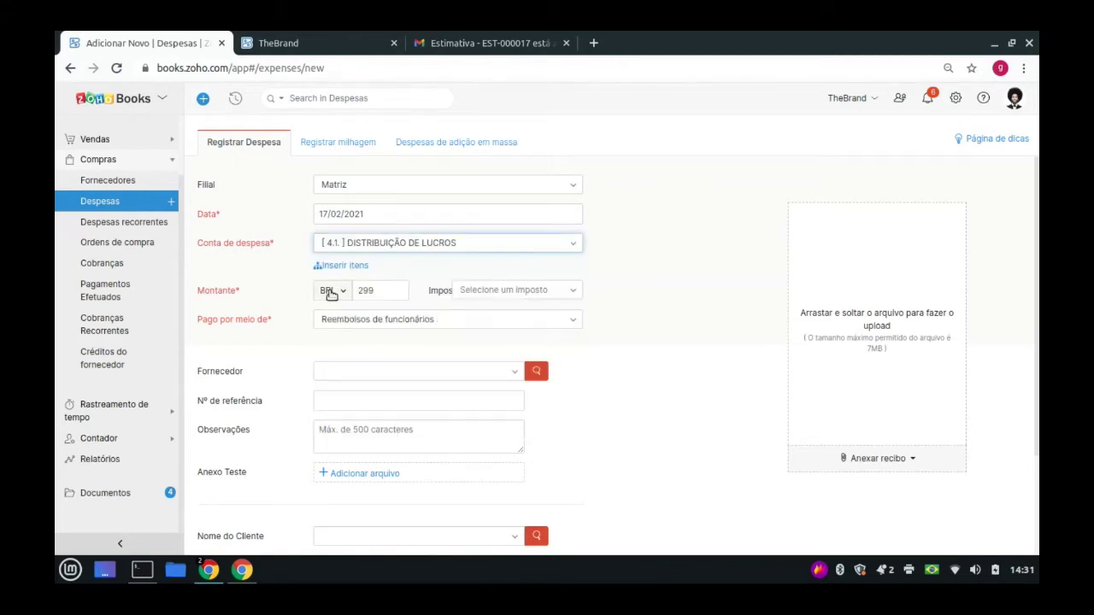
scroll(351, 299, "down", 2)
scroll(338, 312, "down", 1)
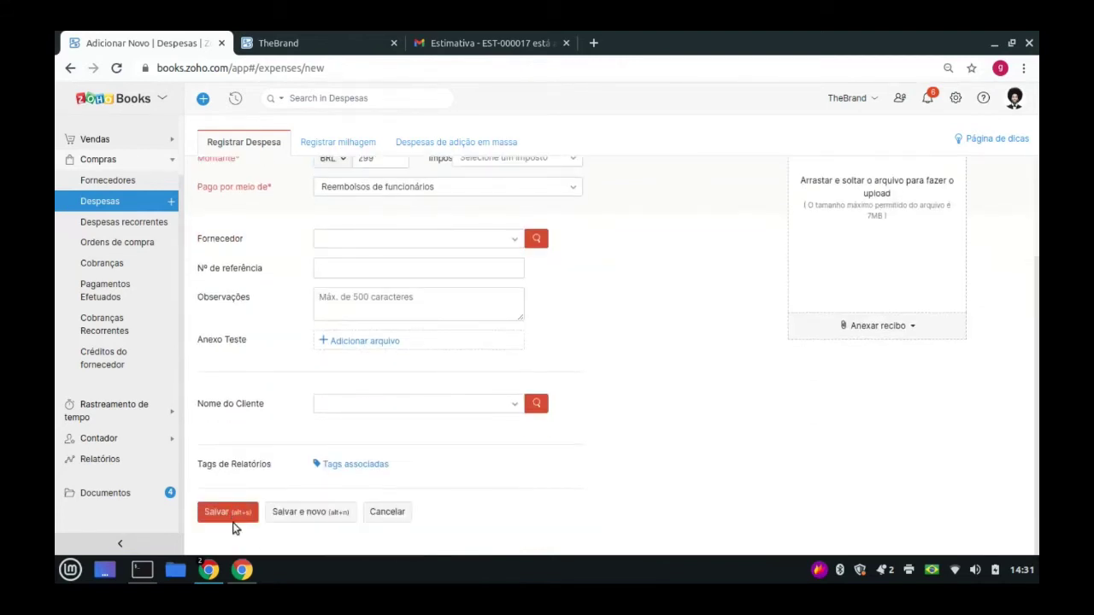
left_click(227, 512)
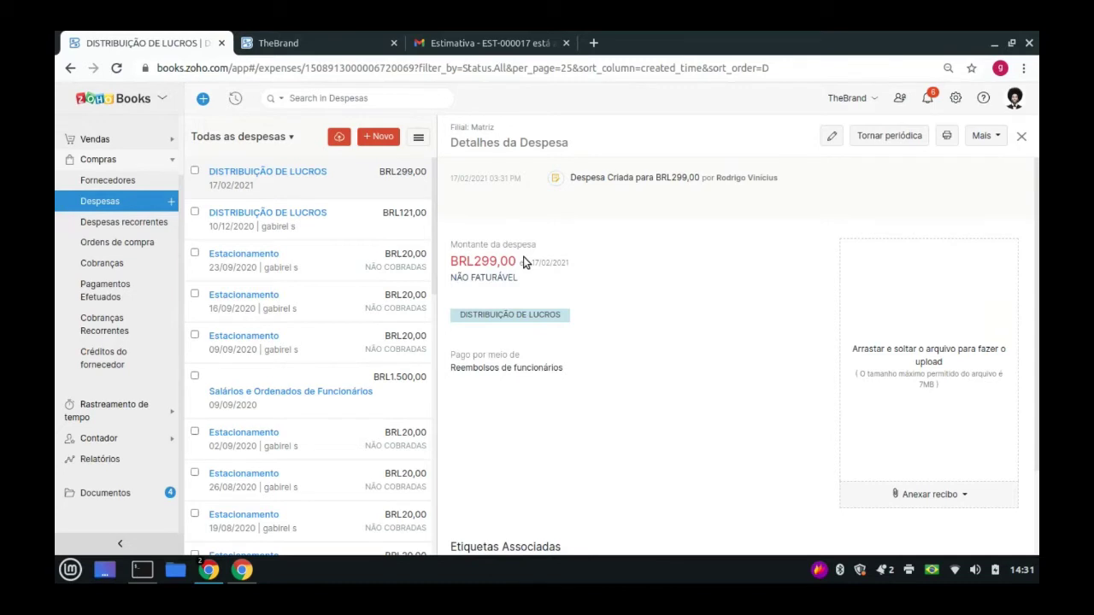
Open the dashboard and set the main expenses chart's period to the current fiscal year
scroll(112, 205, "up", 2)
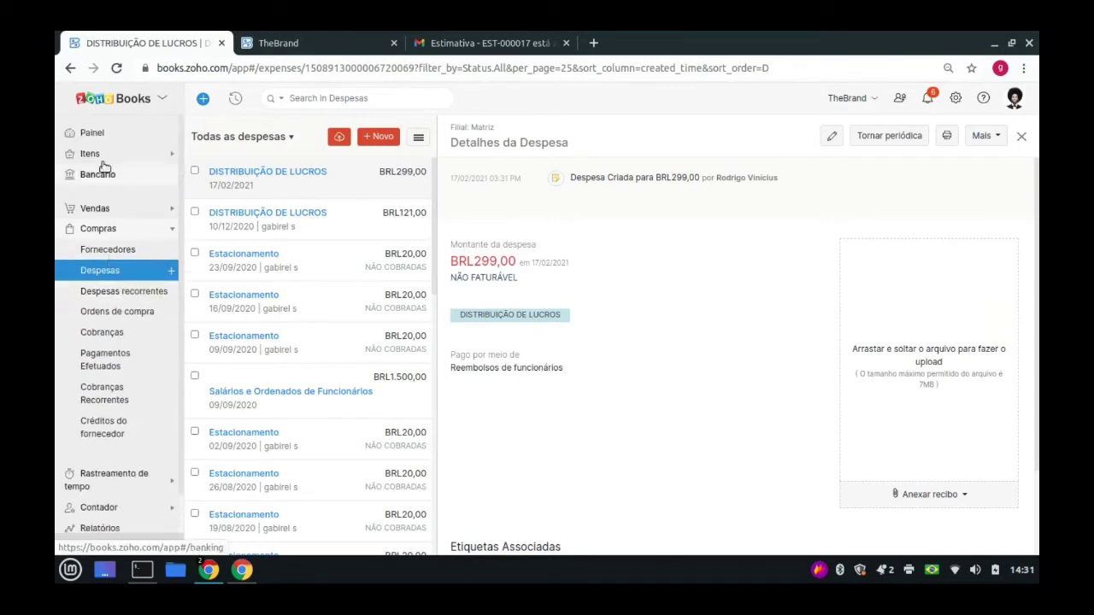
left_click(105, 141)
scroll(415, 236, "down", 2)
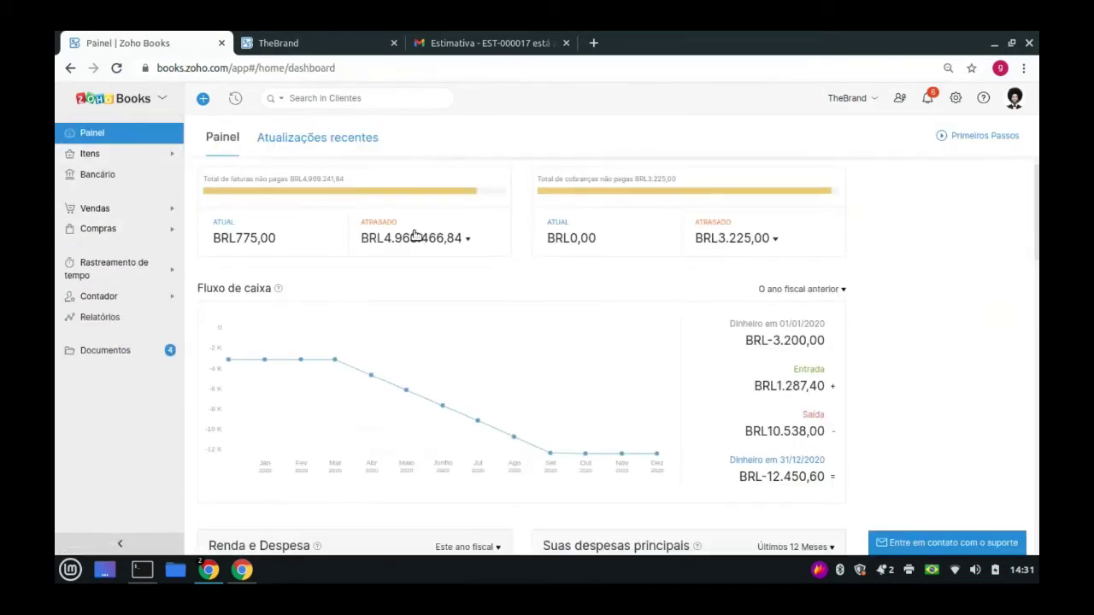
scroll(728, 274, "down", 6)
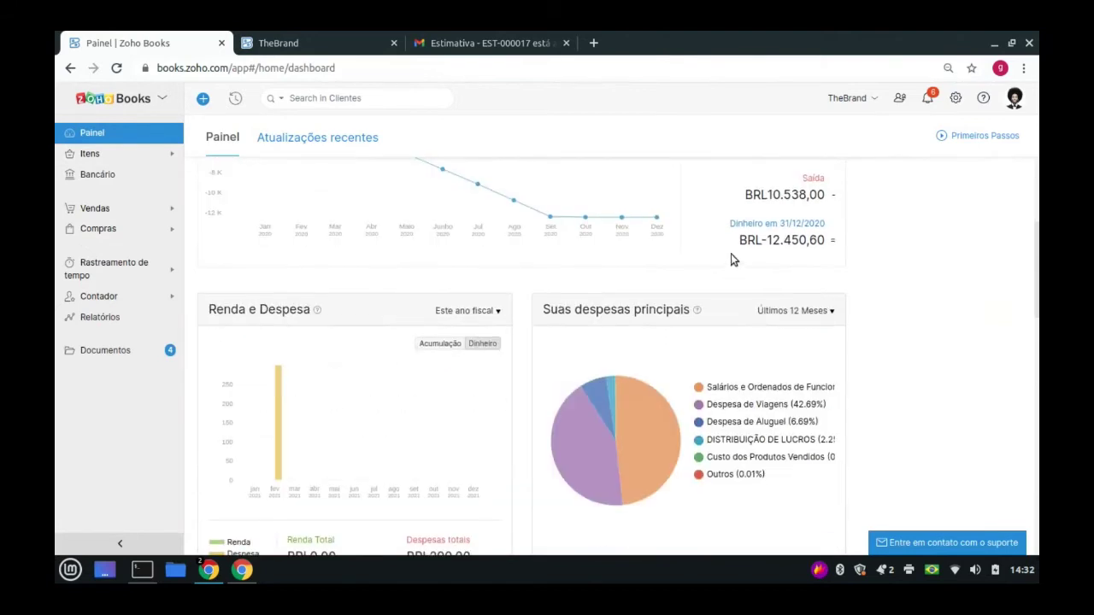
left_click(820, 274)
left_click(803, 296)
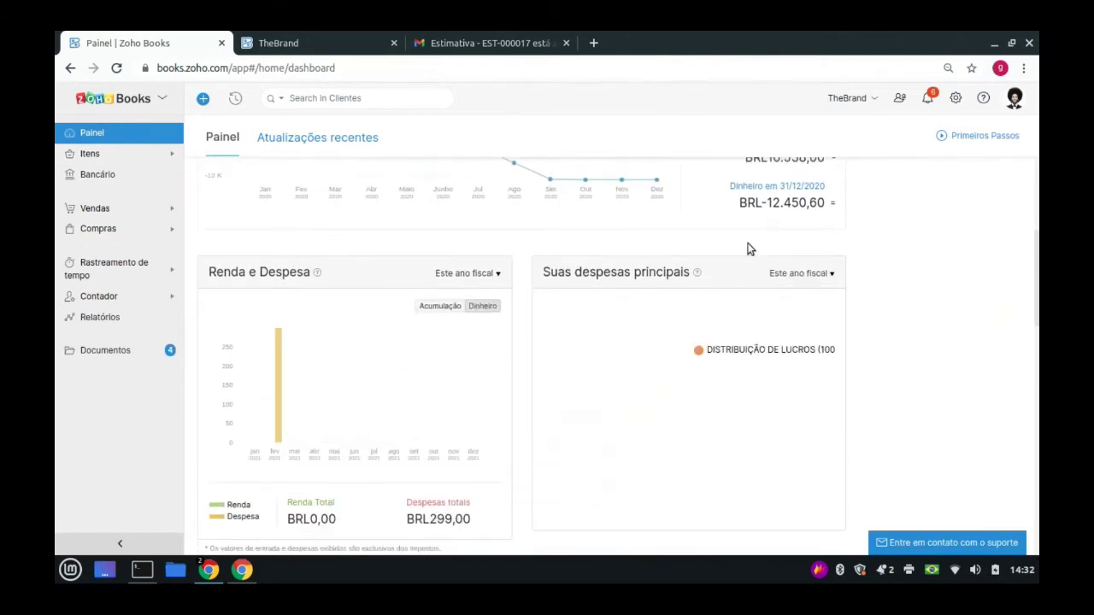
Review the dashboard's receivables, payables, cash flow, income and expense, and main expenses sections
scroll(710, 286, "up", 8)
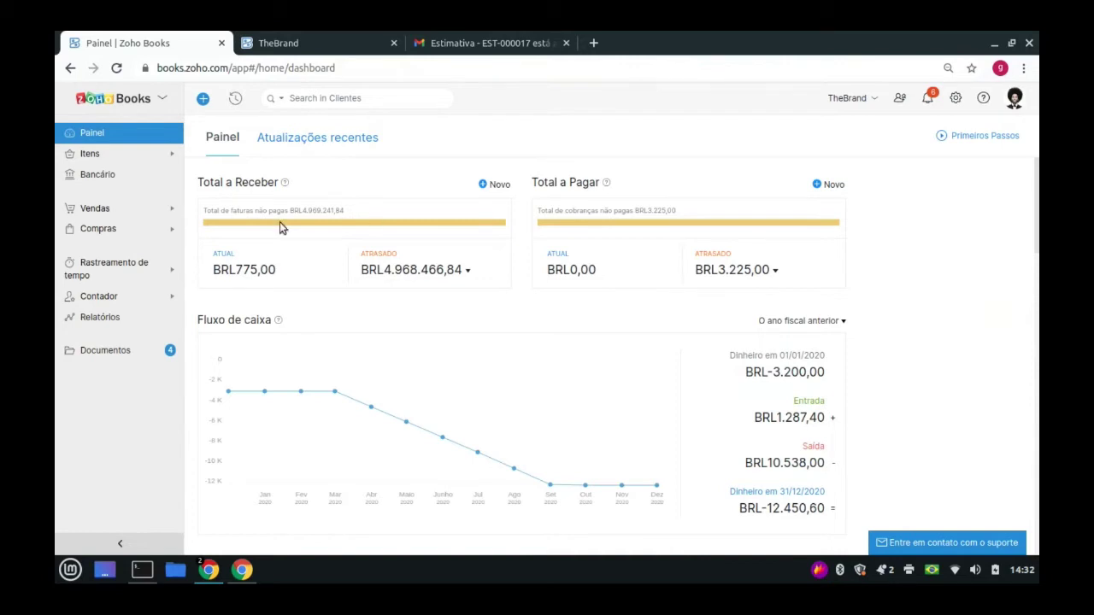
scroll(666, 283, "down", 1)
scroll(658, 273, "down", 3)
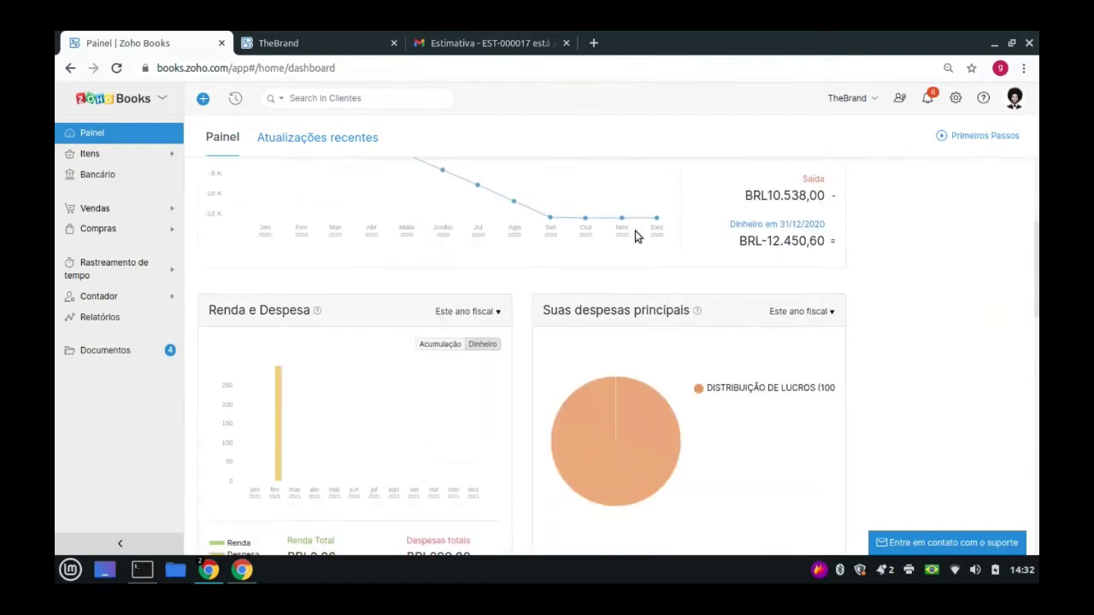
scroll(501, 275, "down", 3)
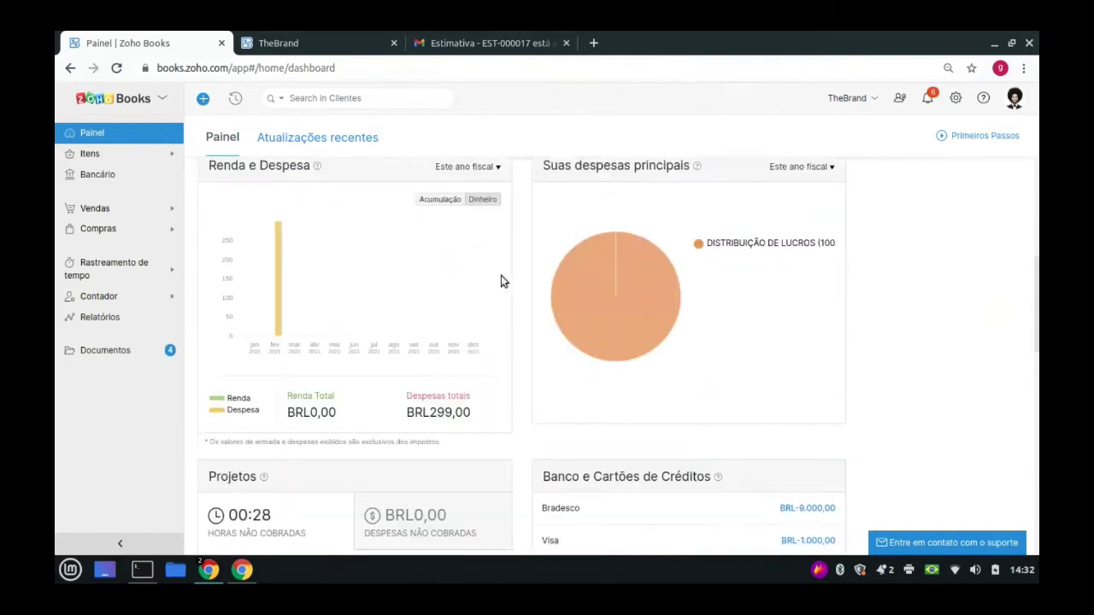
scroll(523, 396, "up", 3)
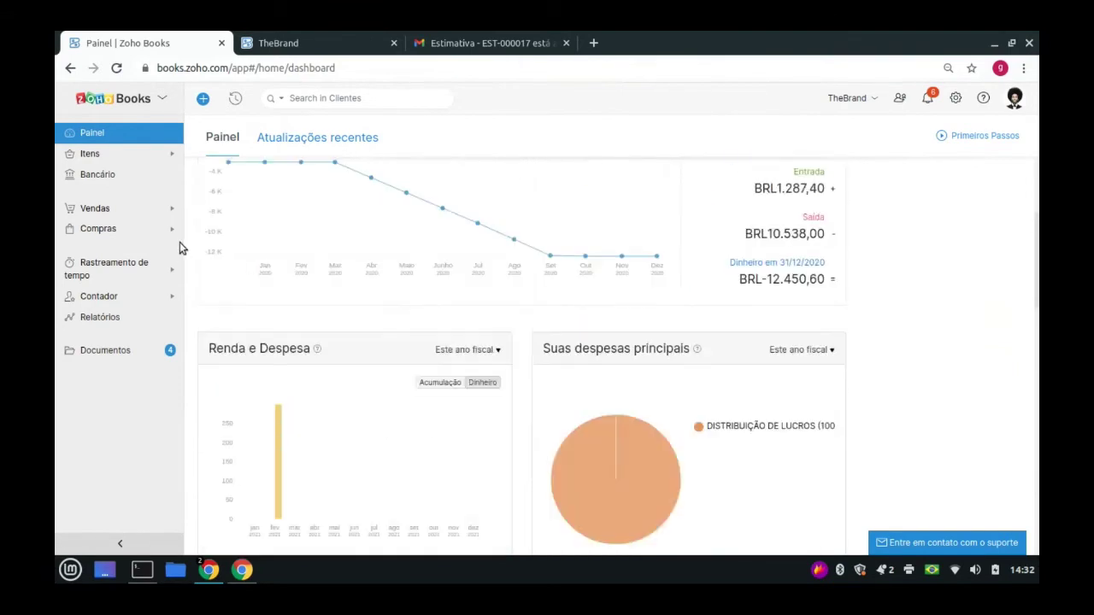
Open the reports section and look over the available general reports by category
left_click(104, 325)
left_click(1009, 53)
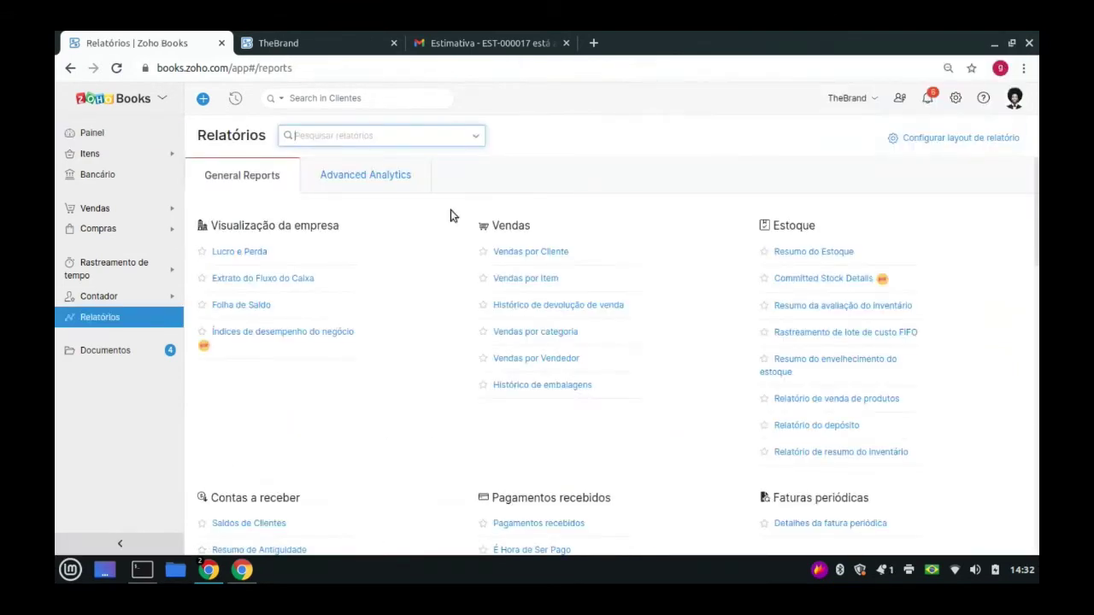
scroll(886, 276, "down", 1)
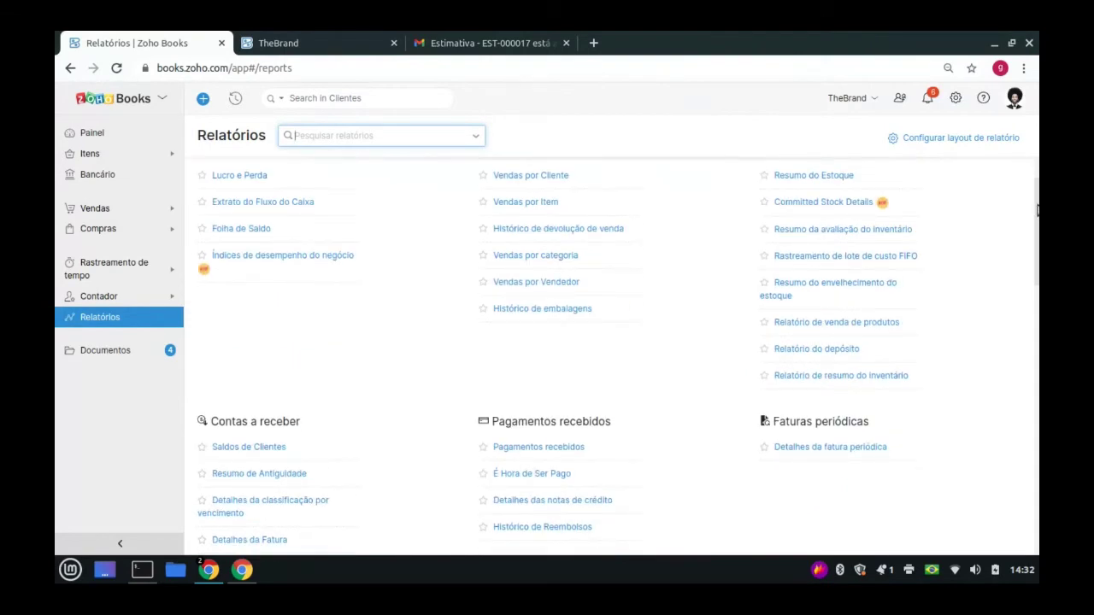
scroll(1036, 209, "up", 1)
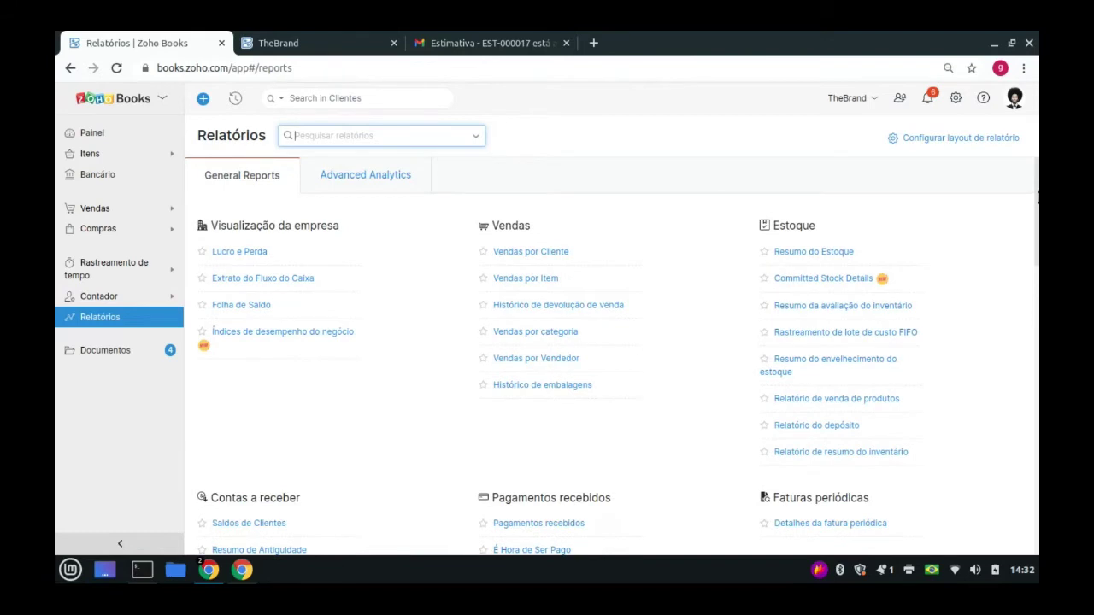
left_click_drag(1038, 199, 941, 171)
Open the list of budgets in the accountant section and dismiss the webinar notification
left_click(109, 296)
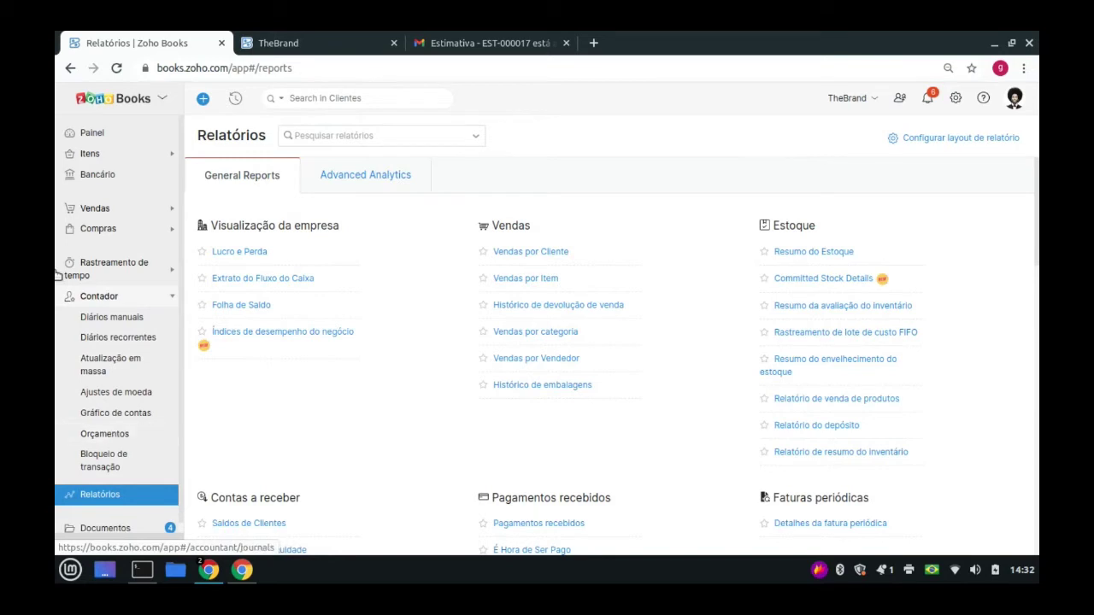
left_click(105, 433)
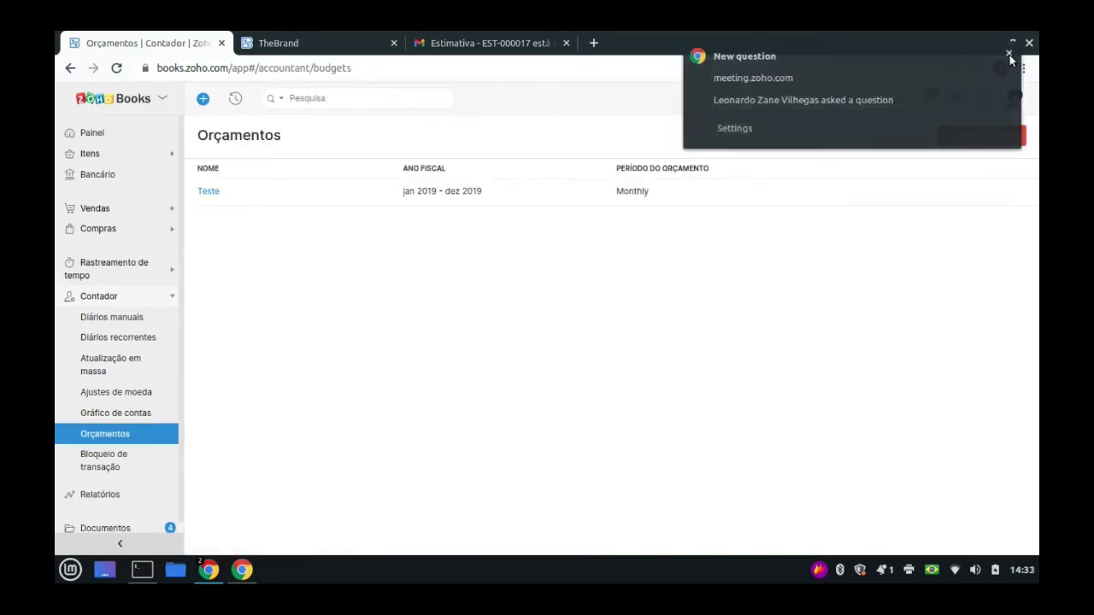
left_click(1009, 54)
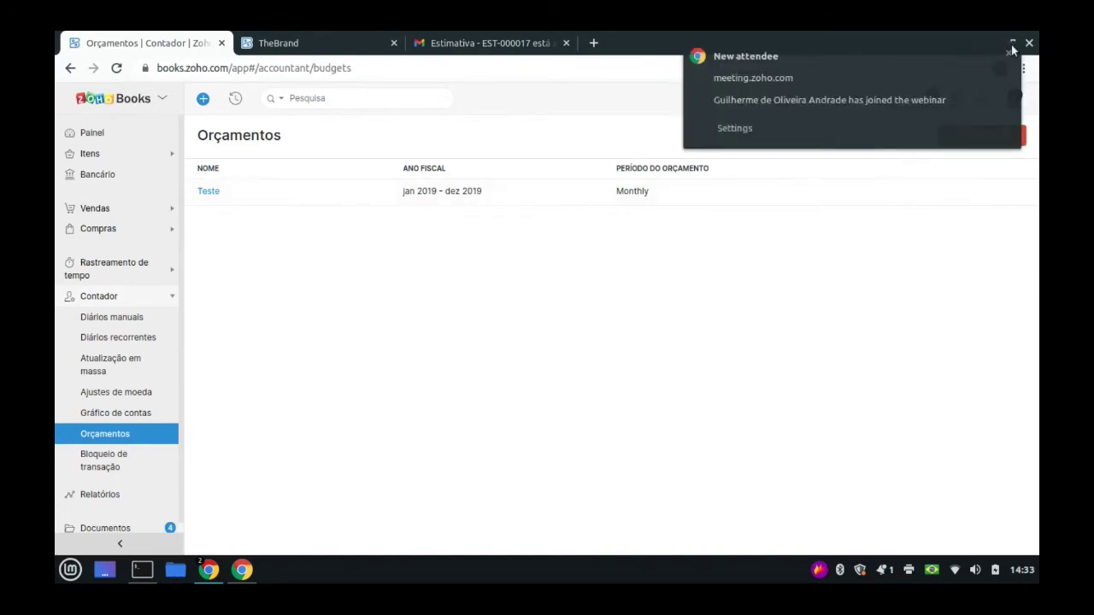
left_click(1011, 44)
mouse_move(208, 570)
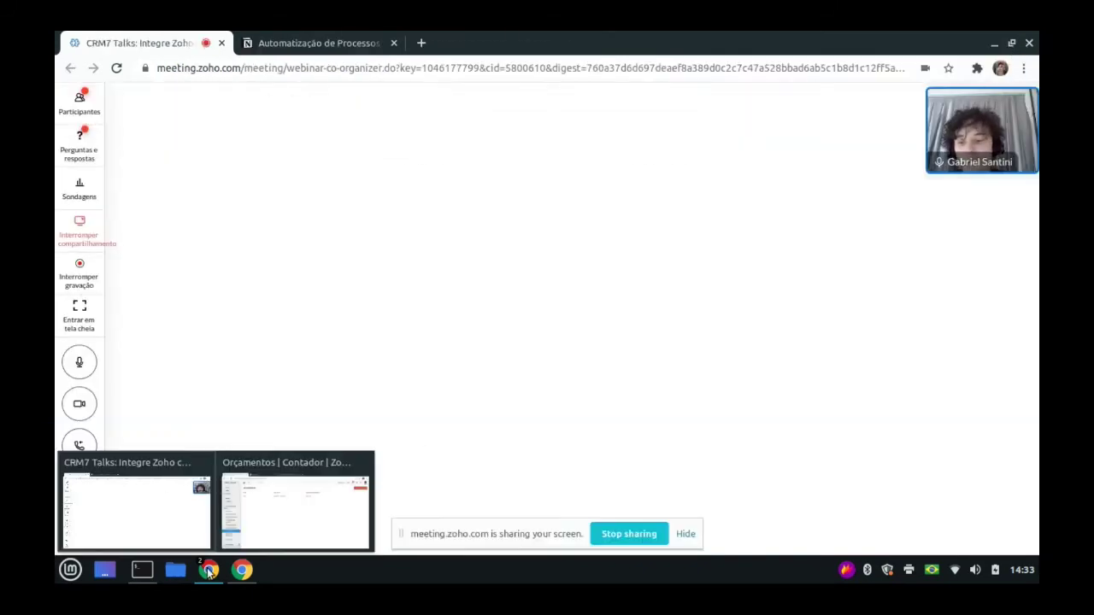
left_click(258, 523)
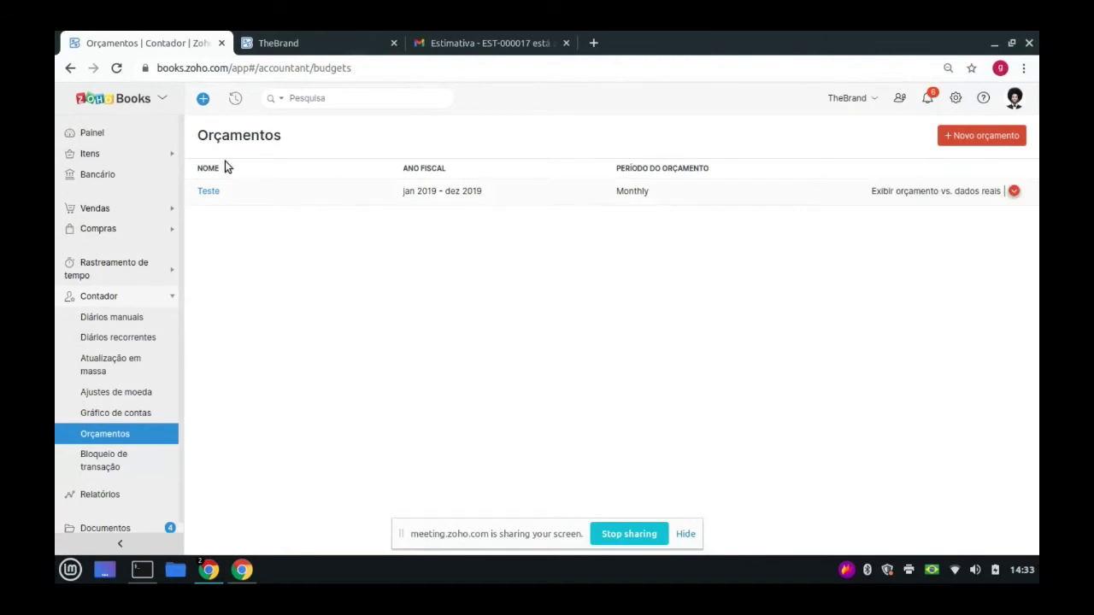
Open the Teste budget and examine its monthly income and expense amounts per account, dismissing the screen-sharing bar and notification
left_click(211, 192)
scroll(537, 296, "down", 5)
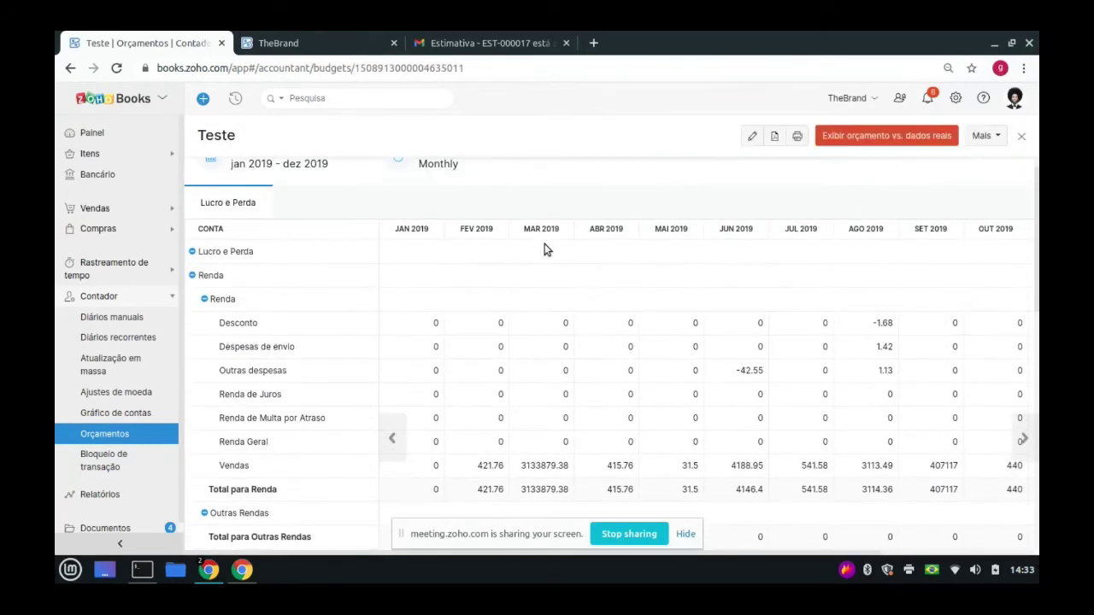
scroll(544, 246, "down", 5)
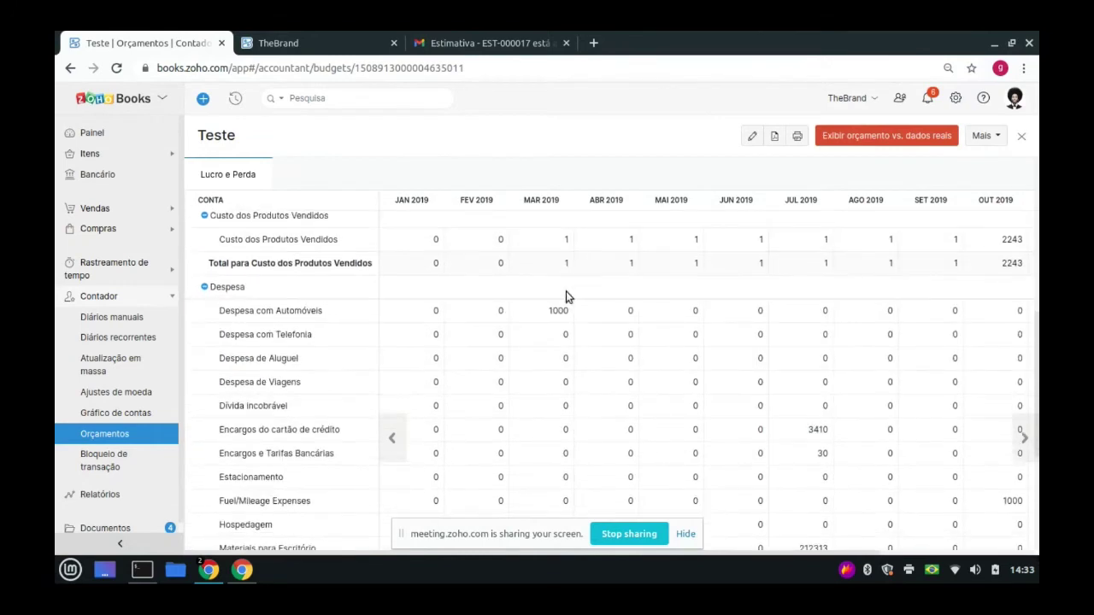
scroll(565, 296, "down", 2)
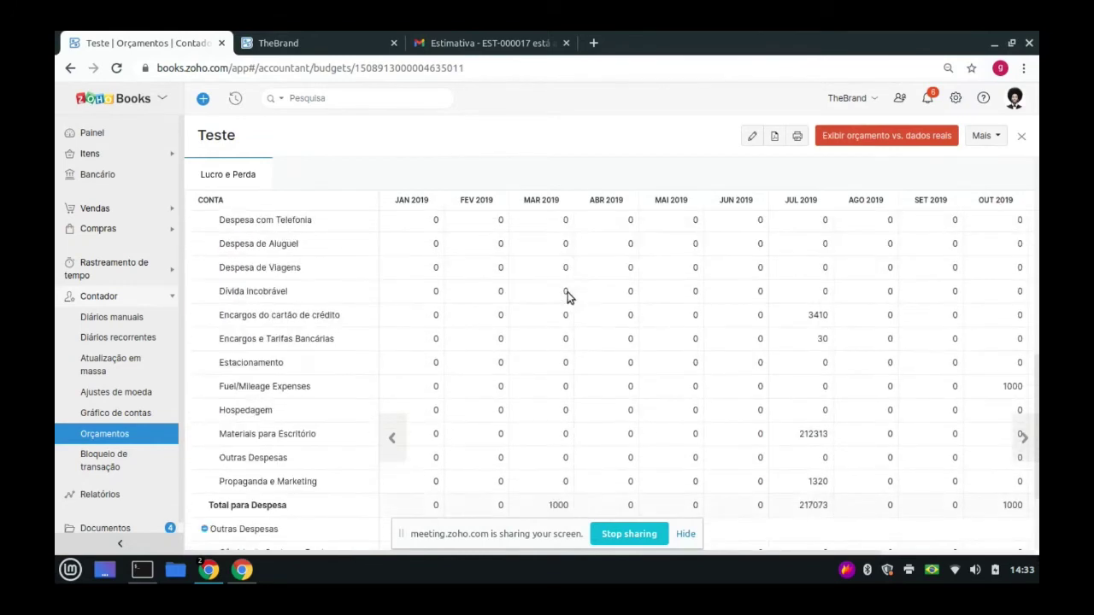
scroll(566, 310, "up", 3)
scroll(585, 329, "up", 4)
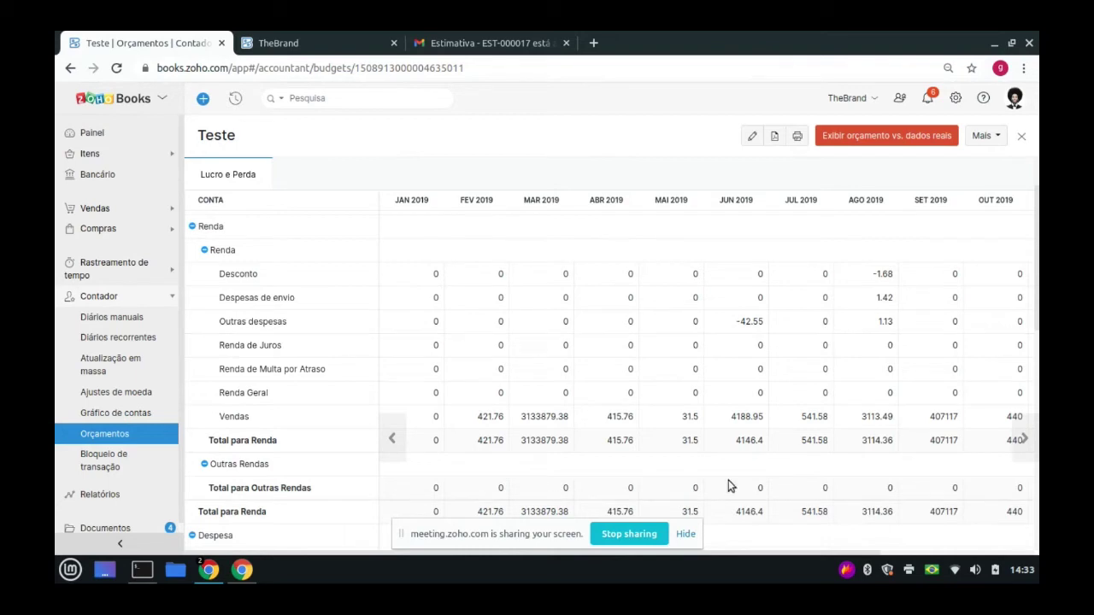
left_click(684, 532)
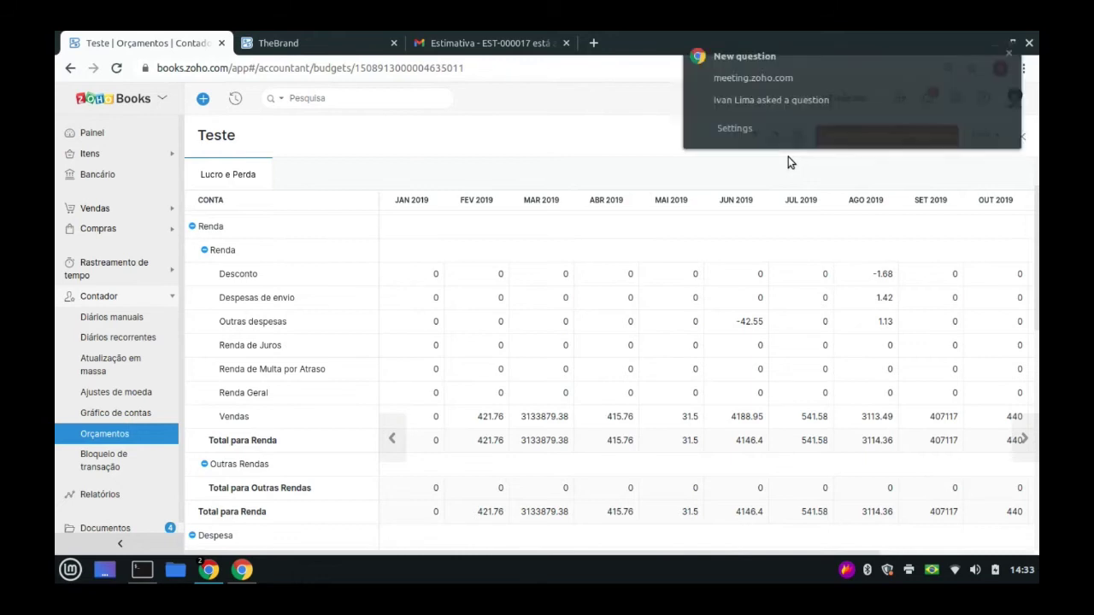
left_click(1012, 54)
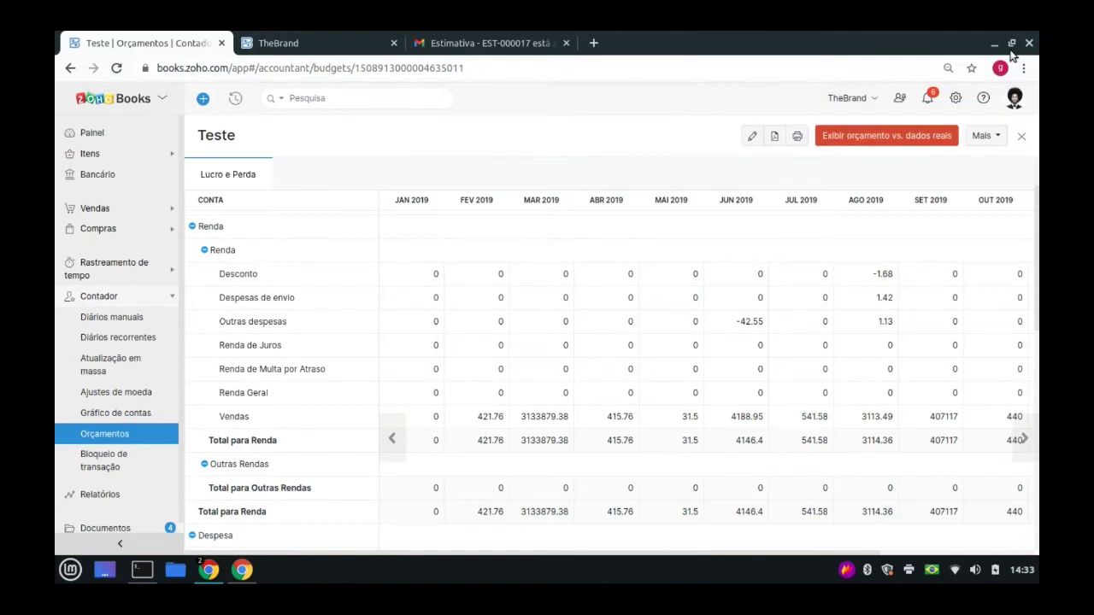
Show the Teste budget's budget versus actuals report and examine the monthly comparison for each account
left_click(875, 139)
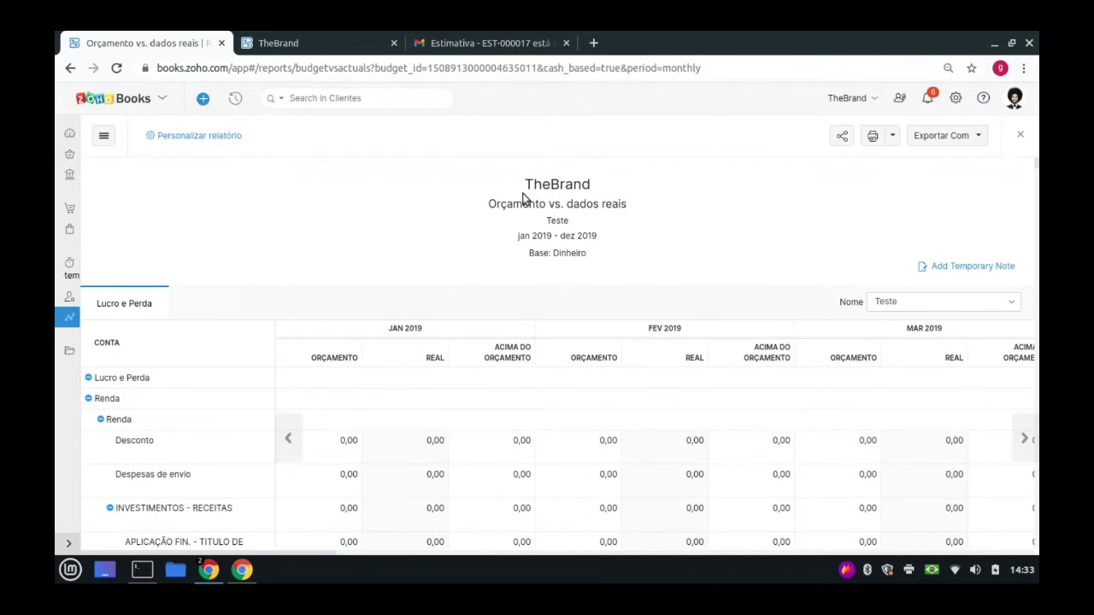
scroll(349, 334, "down", 3)
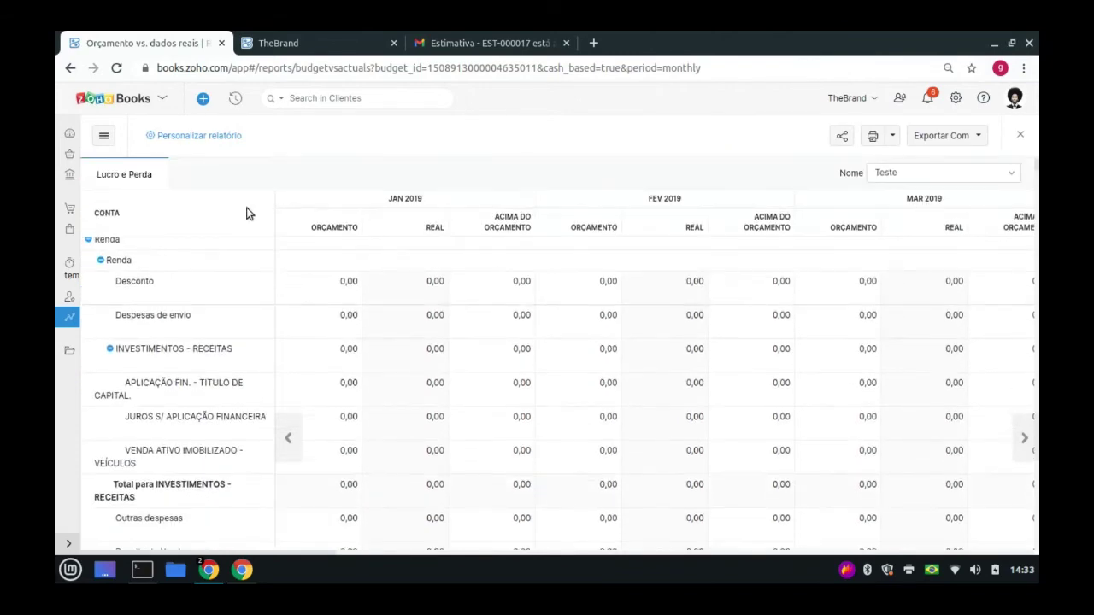
scroll(339, 345, "down", 15)
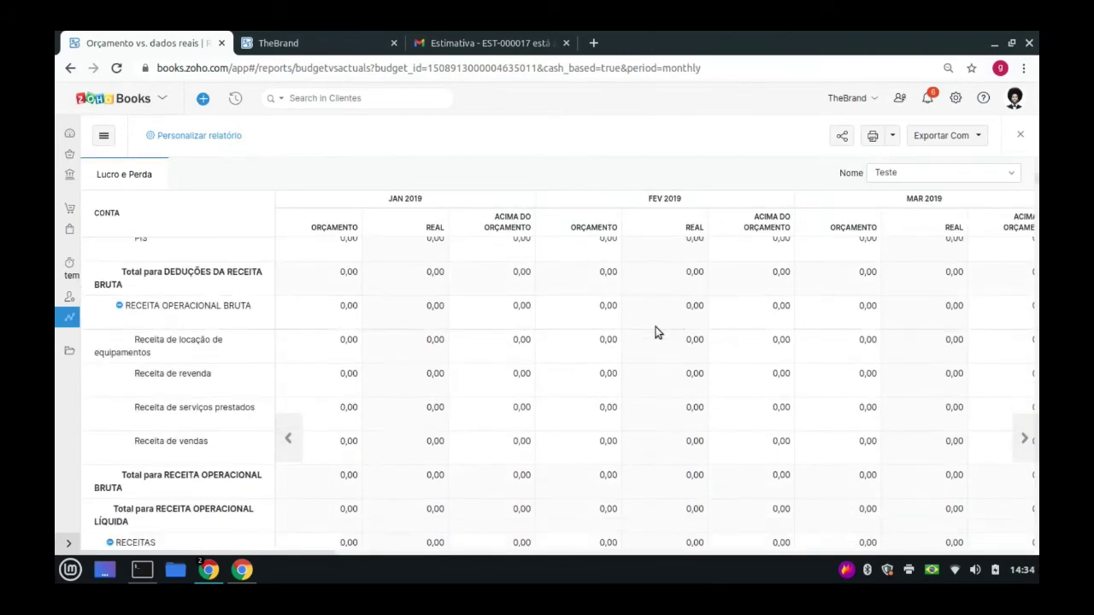
Examine the revenue accounts in the budget versus actuals report, down to the Vendas over-budget variance for February 2019
scroll(649, 335, "down", 15)
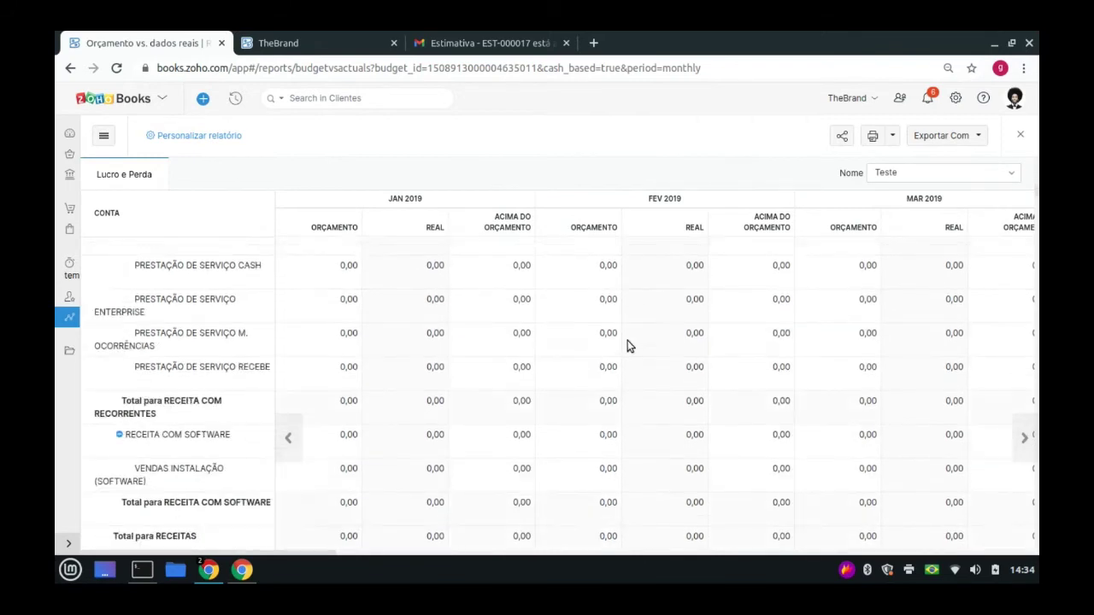
scroll(627, 340, "down", 10)
scroll(630, 347, "up", 3)
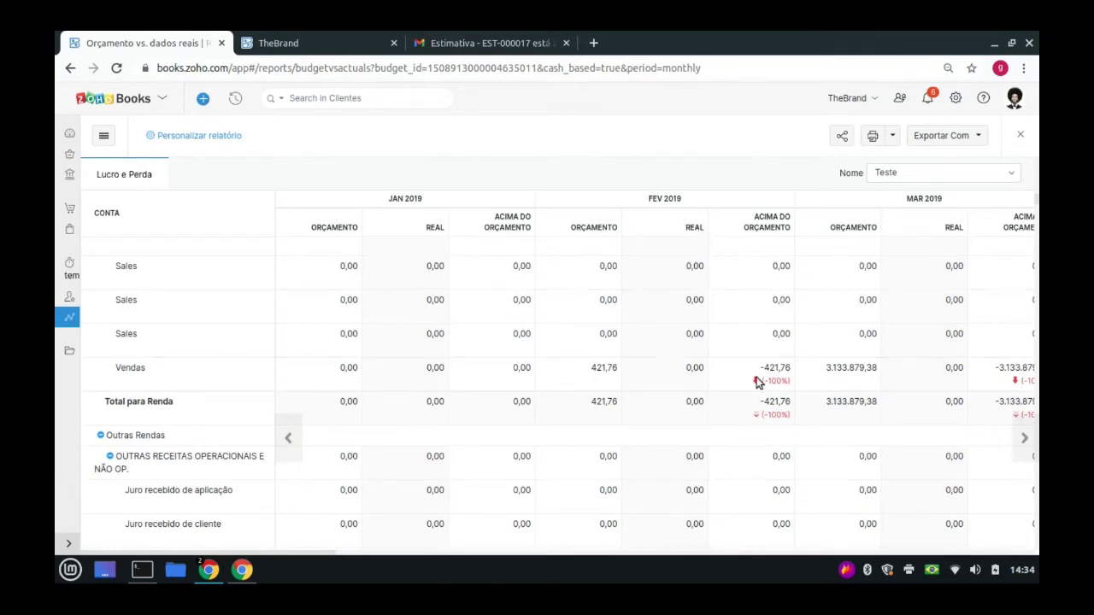
left_click_drag(759, 381, 787, 392)
Open the budget report's customization settings, check the name, filter and report basis options, and cancel without changing them
left_click(216, 135)
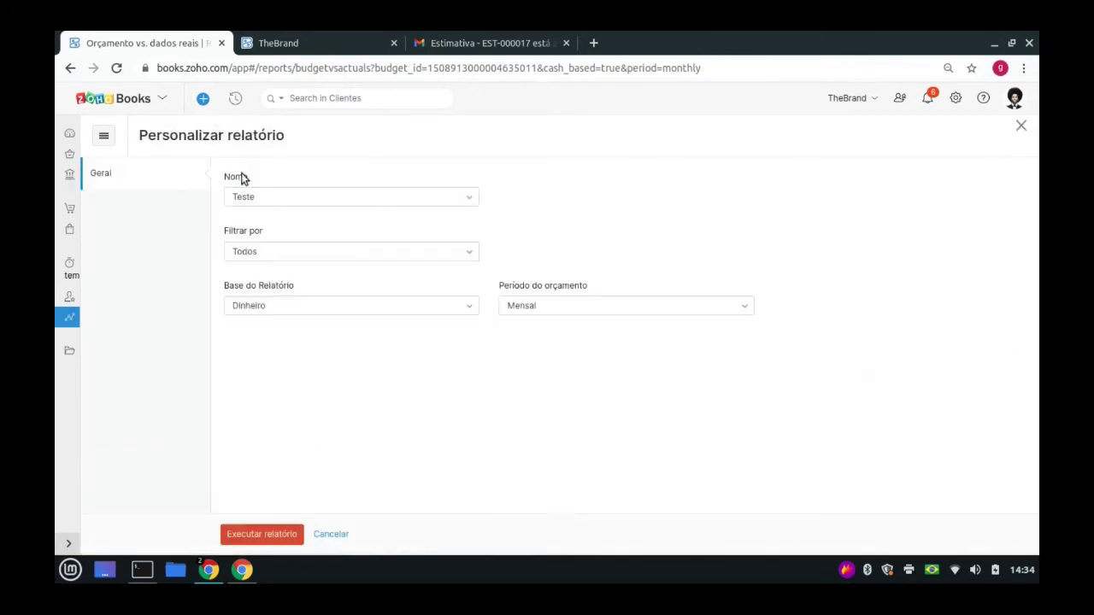
left_click(347, 255)
left_click(469, 203)
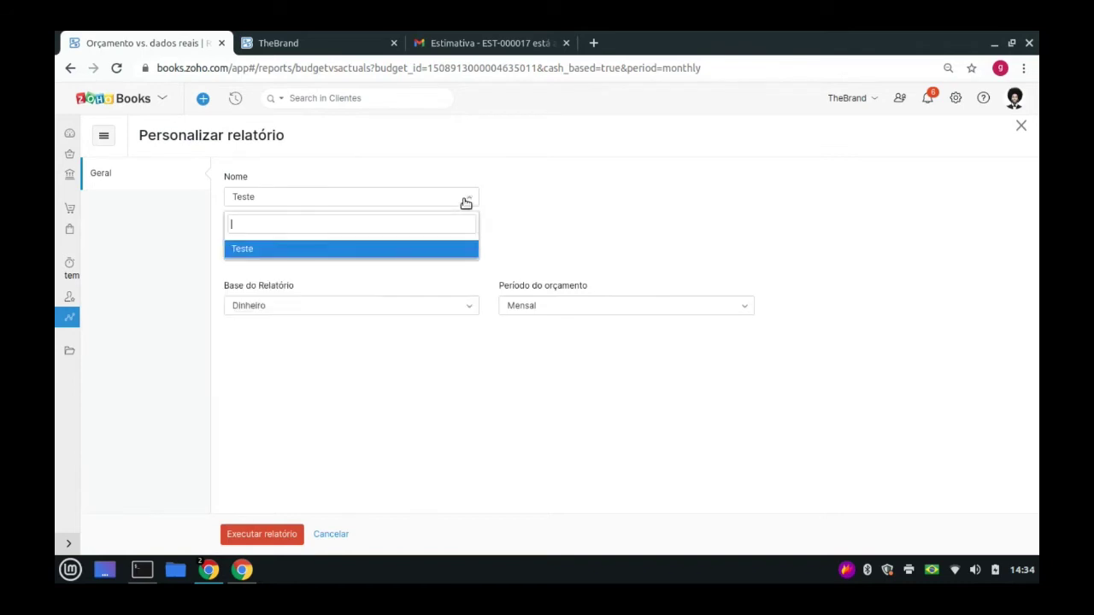
left_click(471, 311)
left_click(471, 311)
left_click(471, 310)
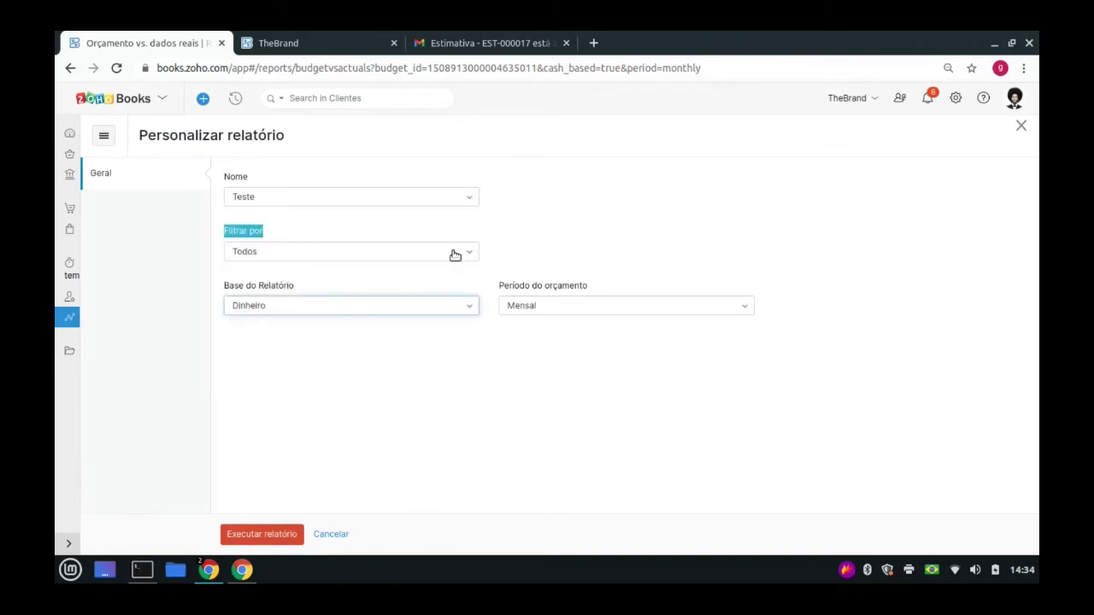
left_click(452, 252)
left_click(351, 539)
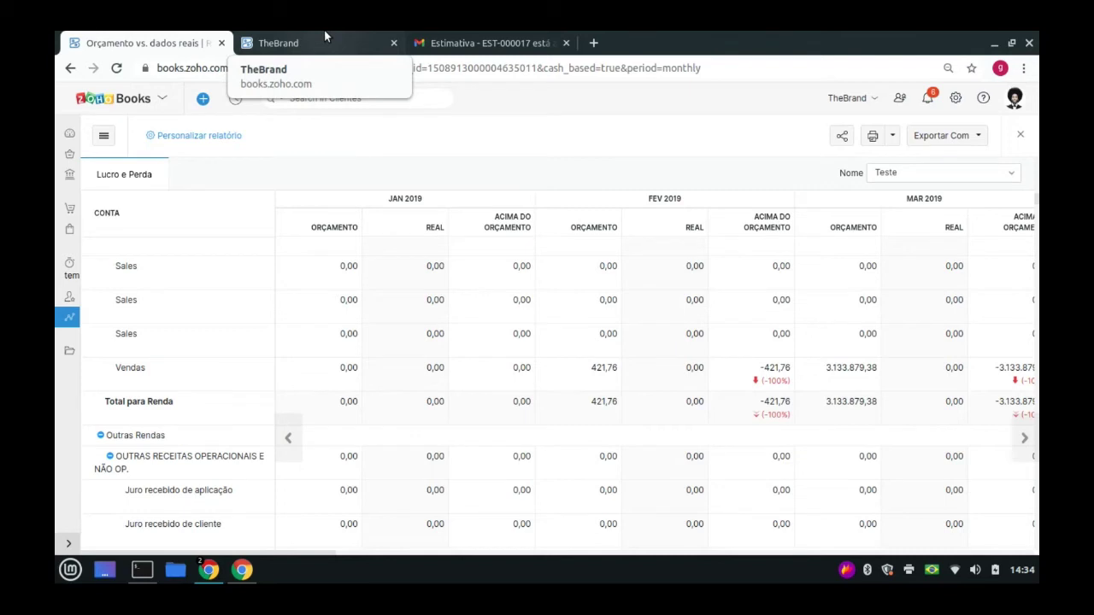
Close the budget comparison, open the Lucro e Perda report and examine its monthly income, cost and expense figures
left_click(1020, 135)
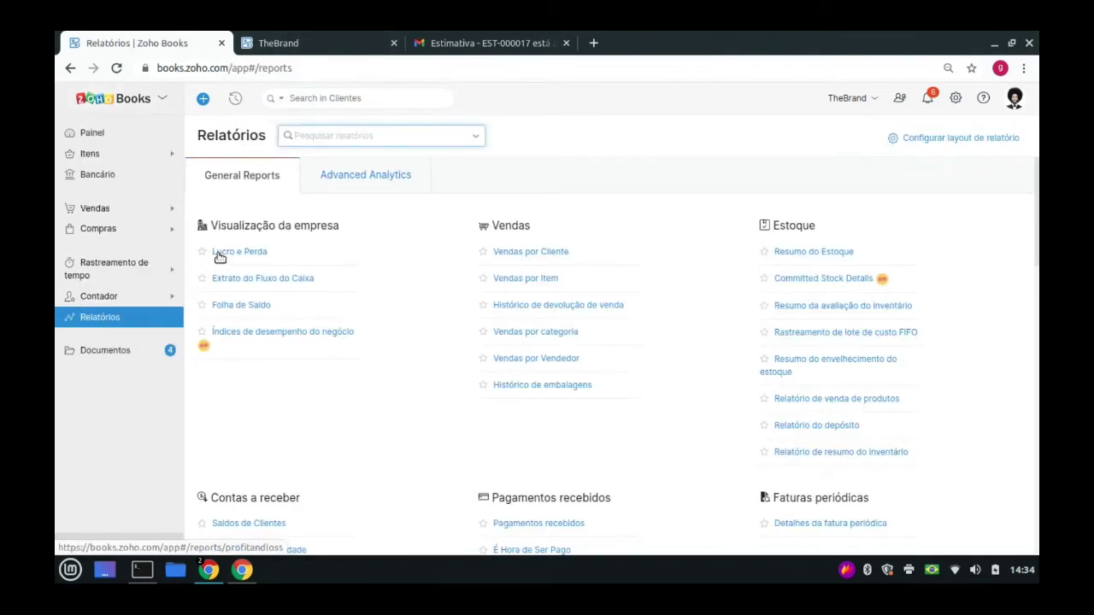
left_click(233, 254)
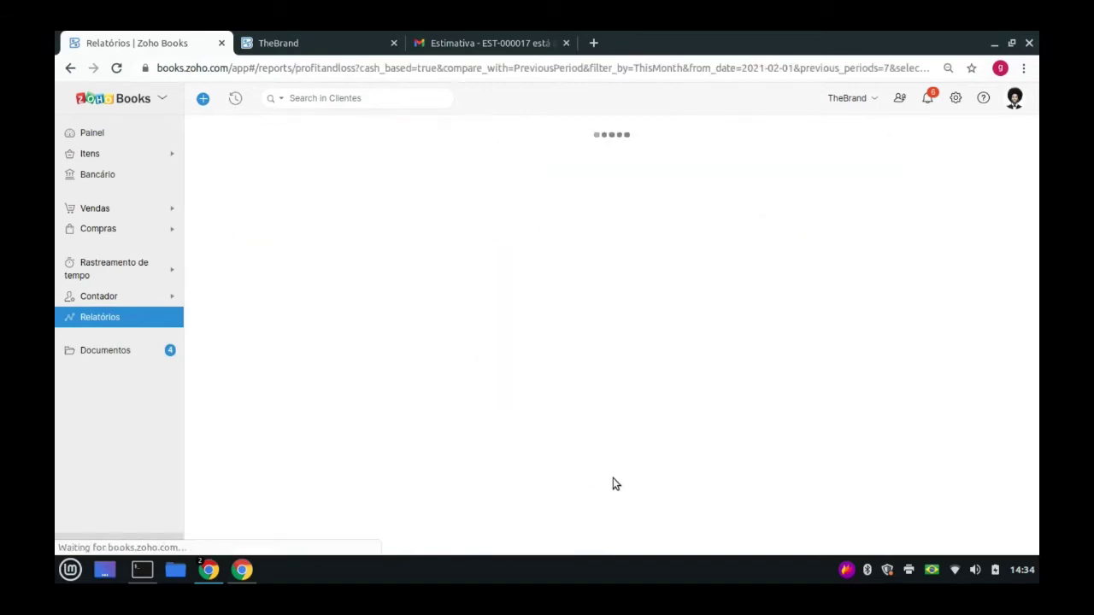
scroll(316, 266, "down", 4)
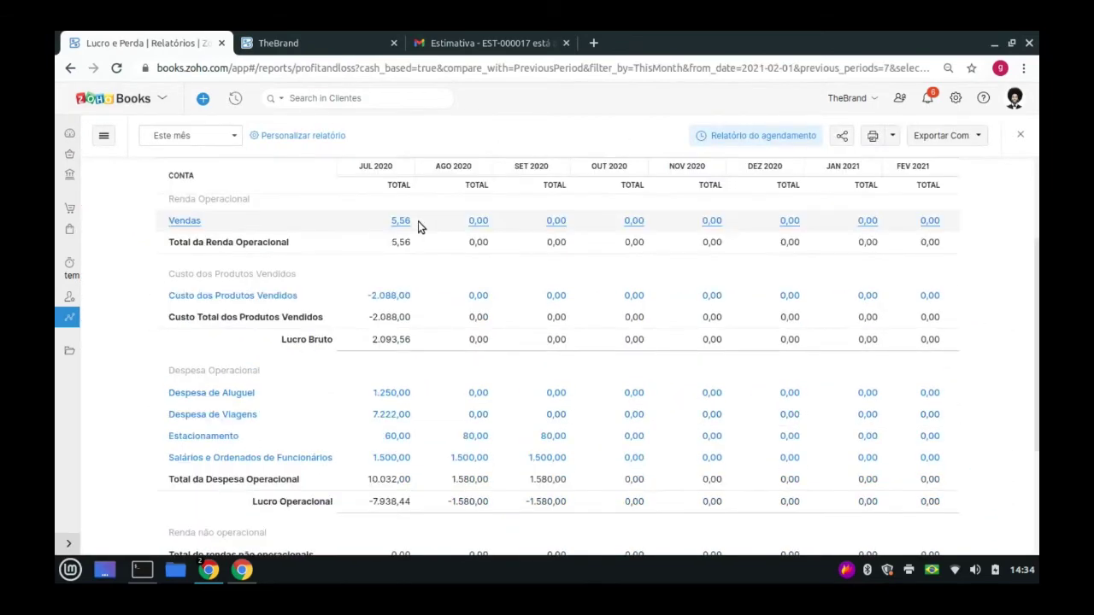
scroll(413, 265, "down", 5)
scroll(598, 428, "up", 4)
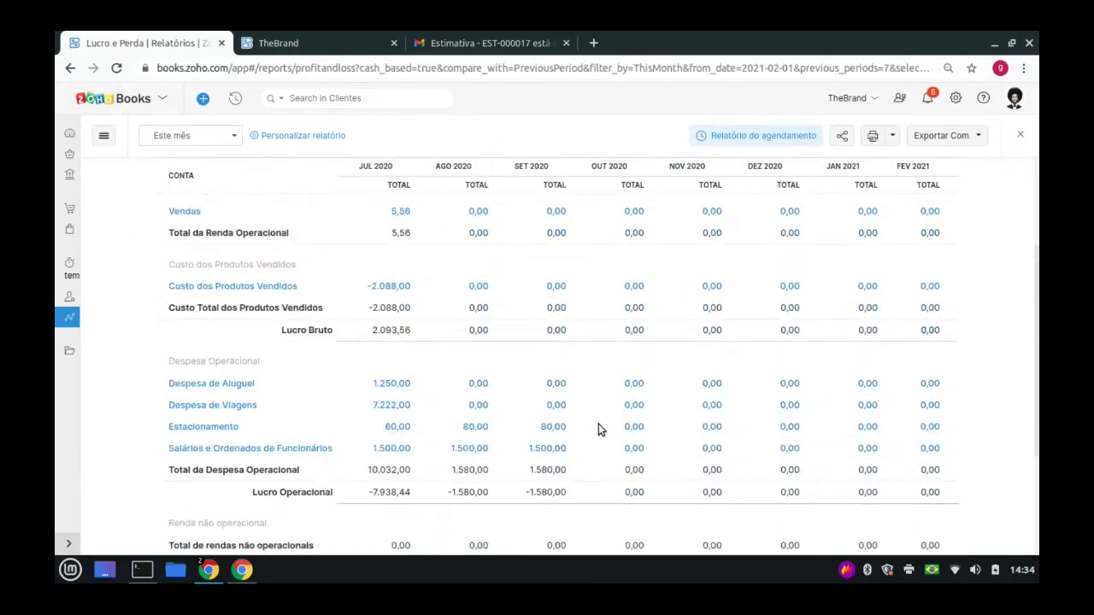
scroll(598, 428, "up", 3)
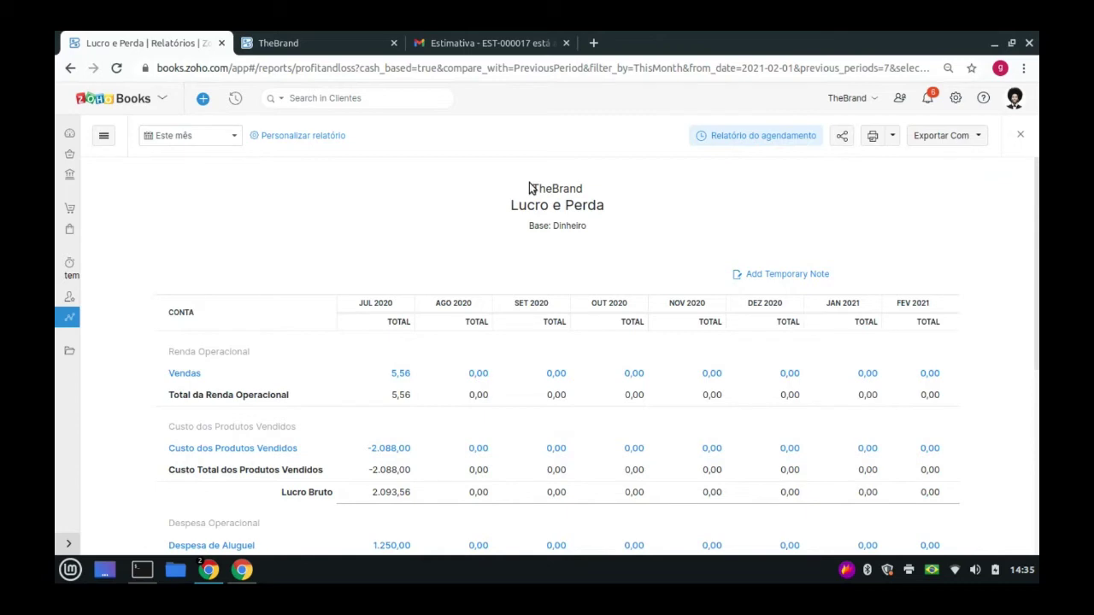
Open the scheduling form for the Lucro e Perda report, check its start date and frequency options, cancel it and dismiss the notification
left_click(728, 135)
left_click(504, 210)
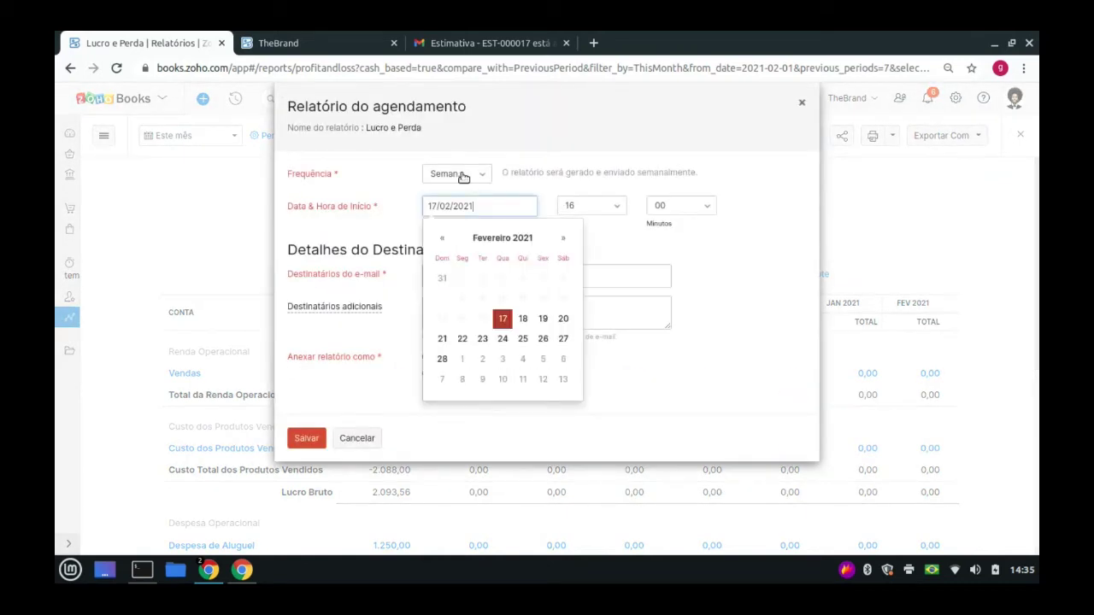
left_click(459, 175)
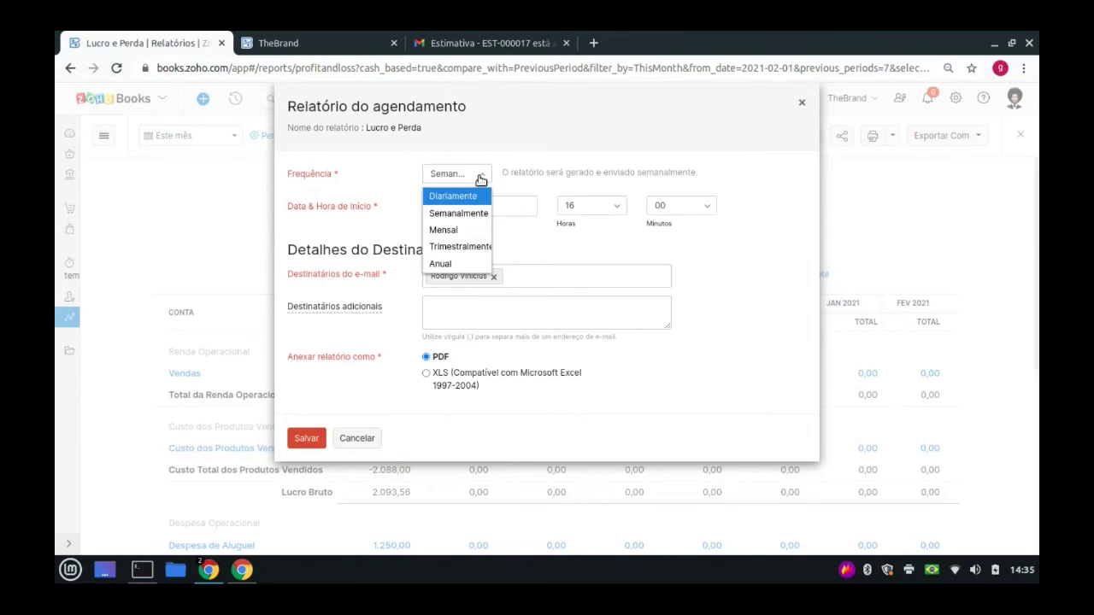
left_click(618, 264)
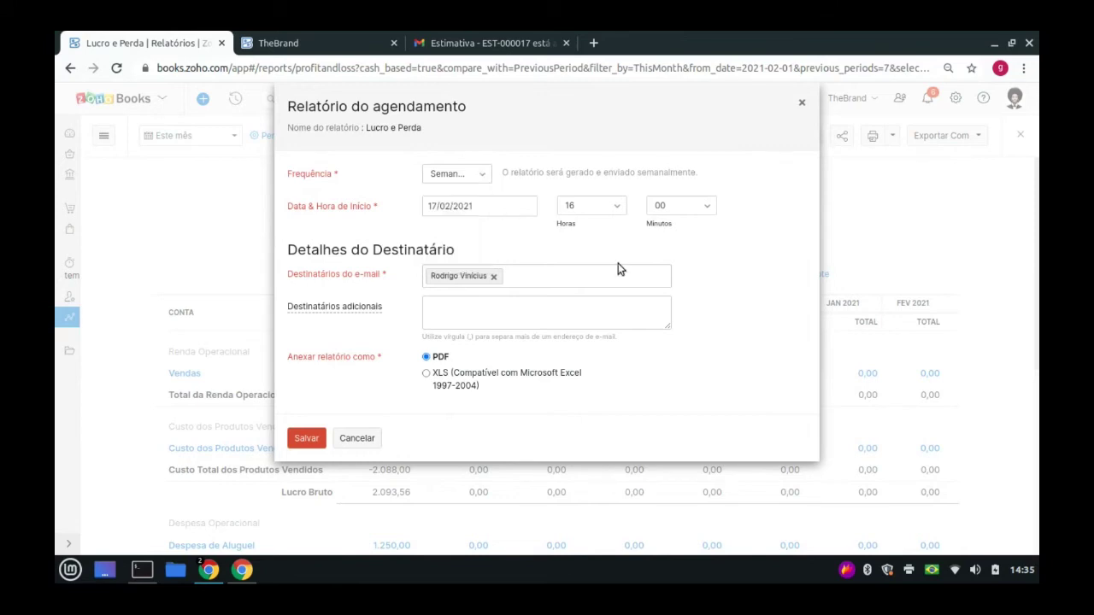
left_click(366, 441)
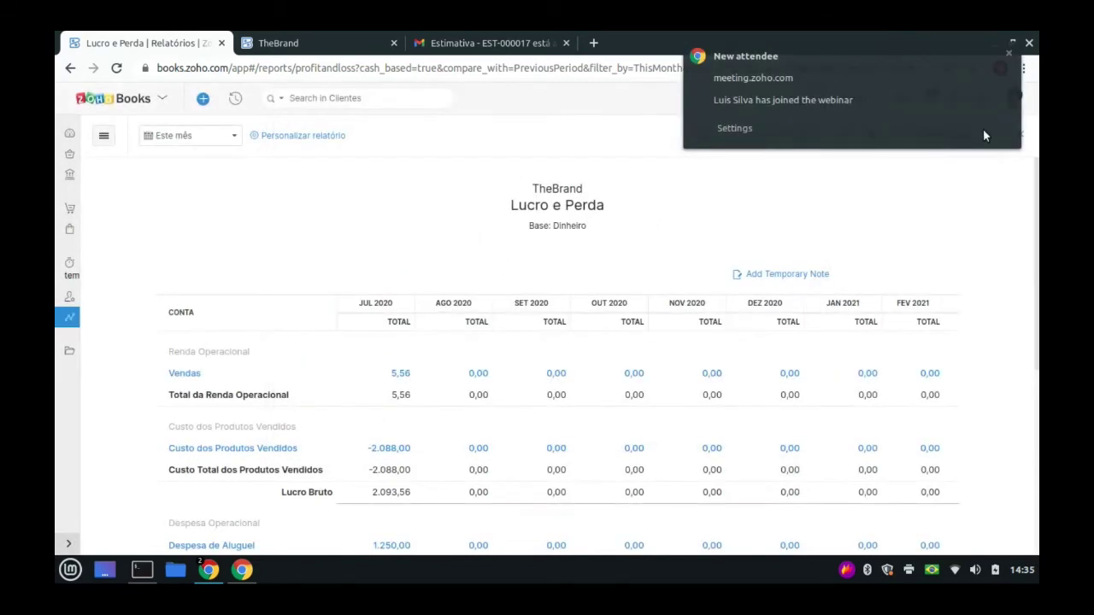
left_click(1008, 54)
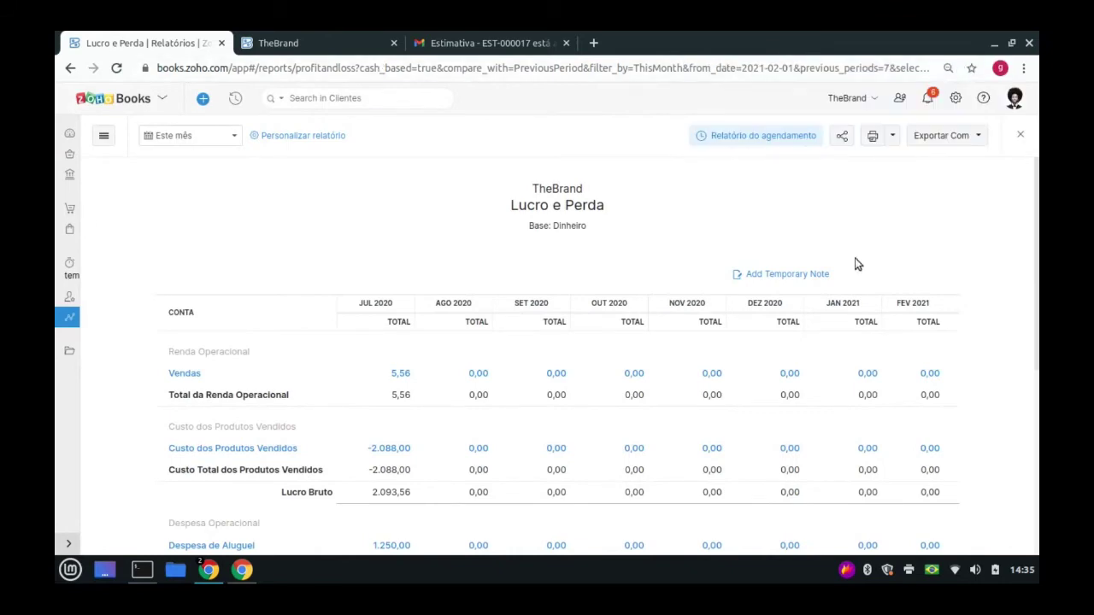
Close the Lucro e Perda report and open the list of recurring sales invoices
left_click(1021, 135)
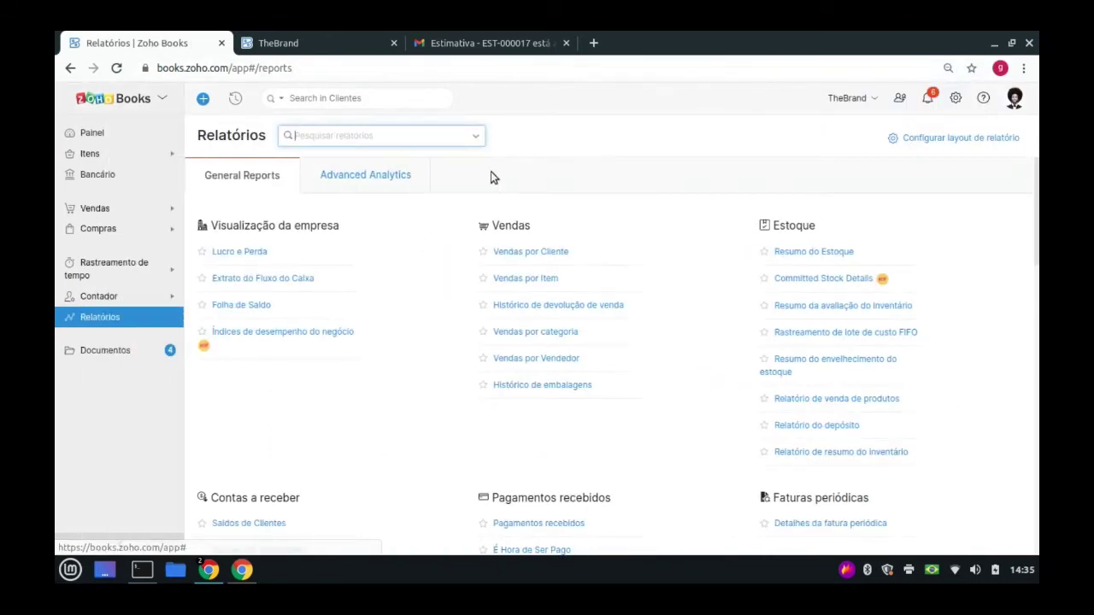
left_click(152, 210)
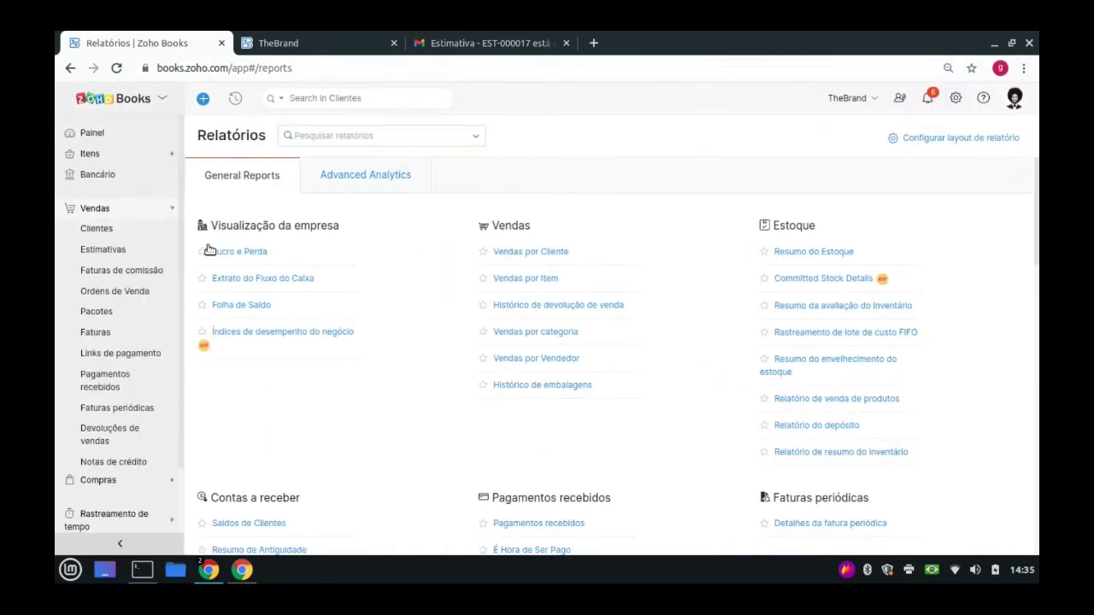
left_click(131, 411)
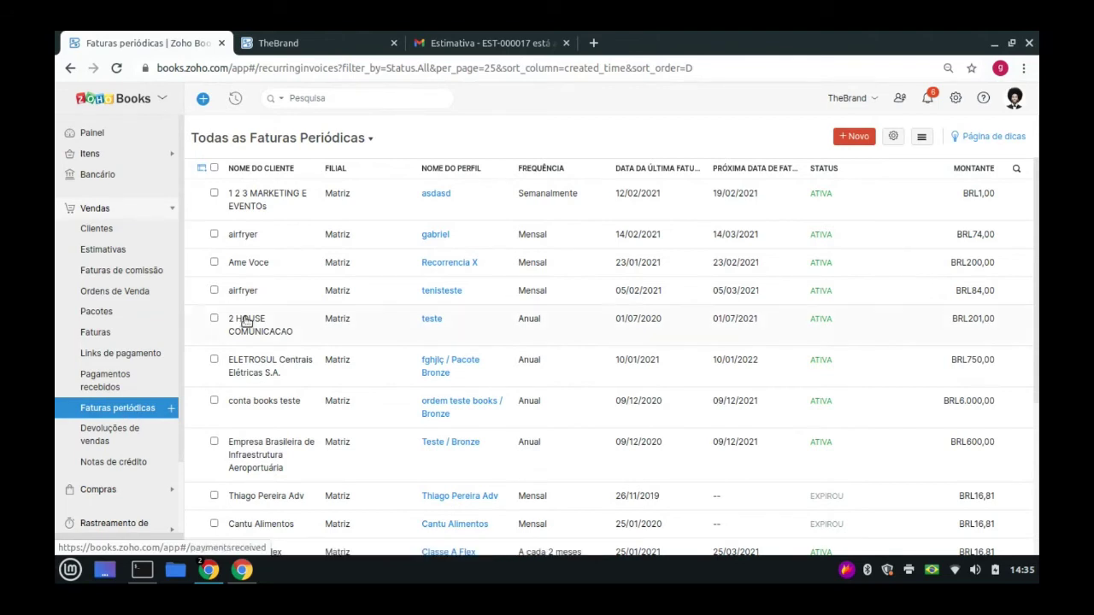
Start a new recurring invoice for the customer 1 2 3 MARKETING E EVENTOs
left_click(824, 169)
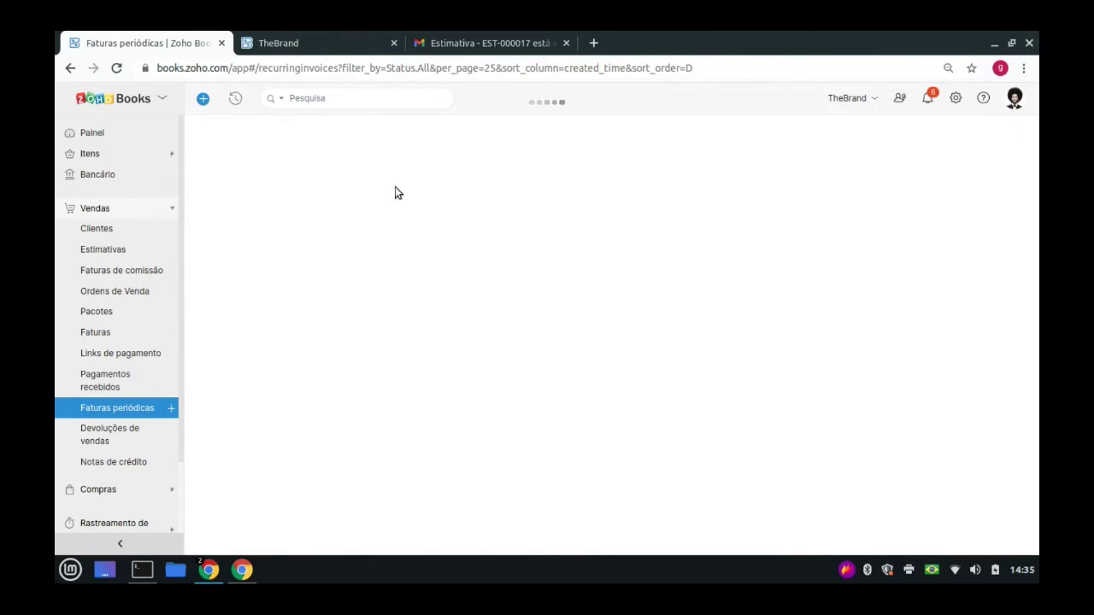
left_click(352, 185)
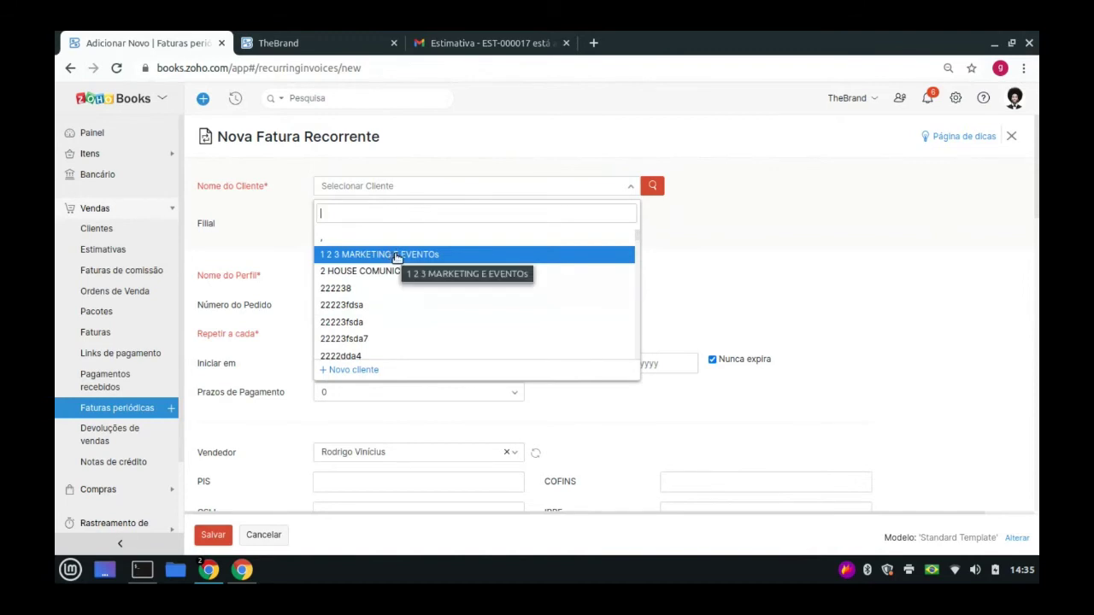
left_click(401, 255)
Add the item 2 BICOS EXTRUSORA IMPRESSORA 3D NOZZLE 0.5MM to the recurring invoice with a rate of 200
scroll(435, 317, "down", 10)
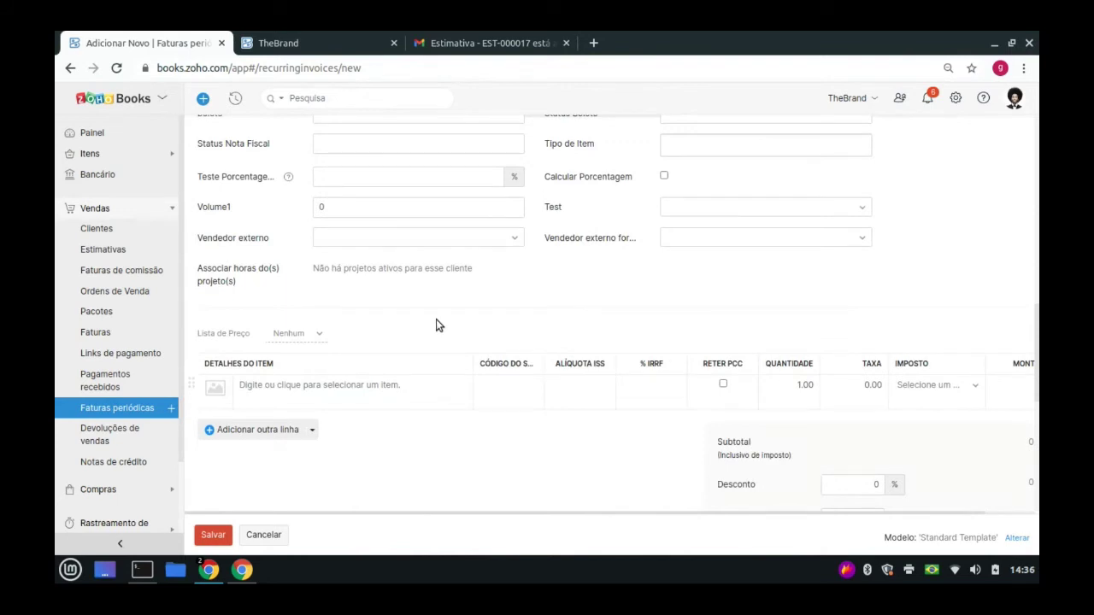
left_click(326, 384)
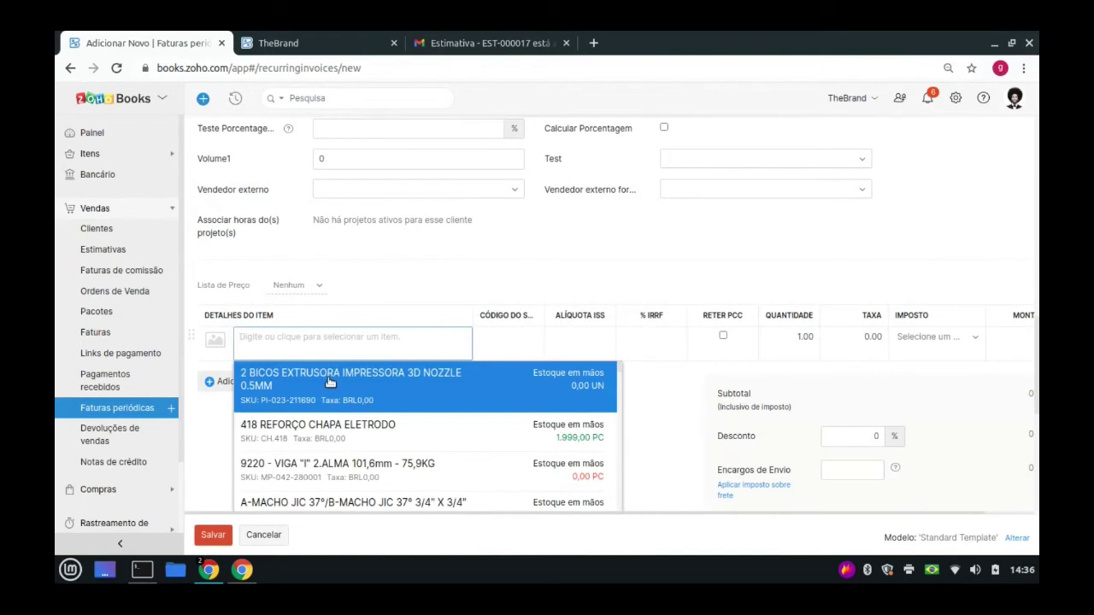
left_click(330, 382)
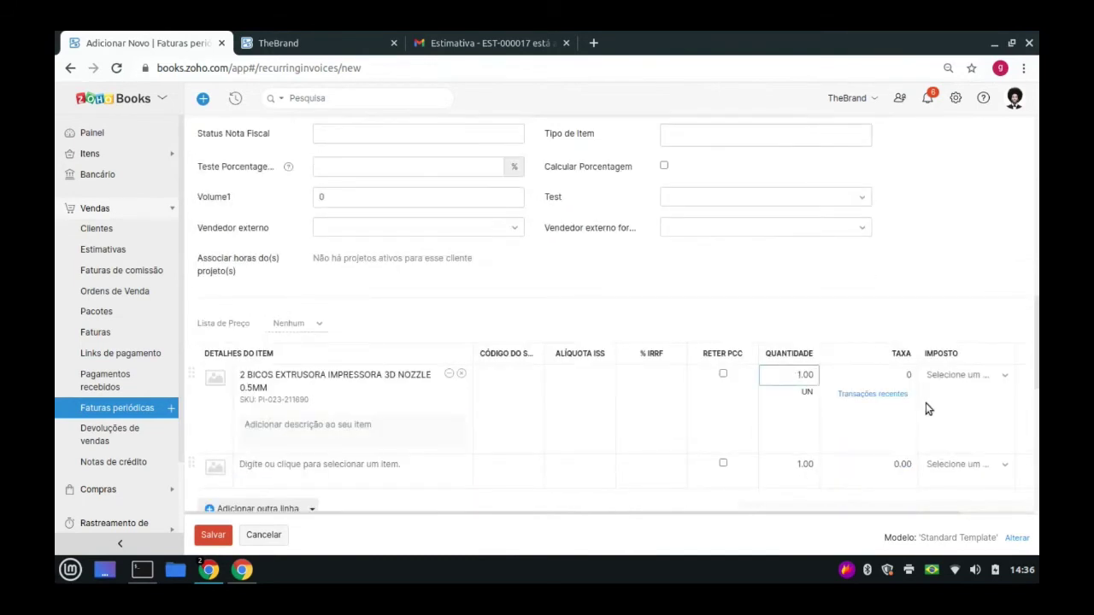
left_click(913, 381)
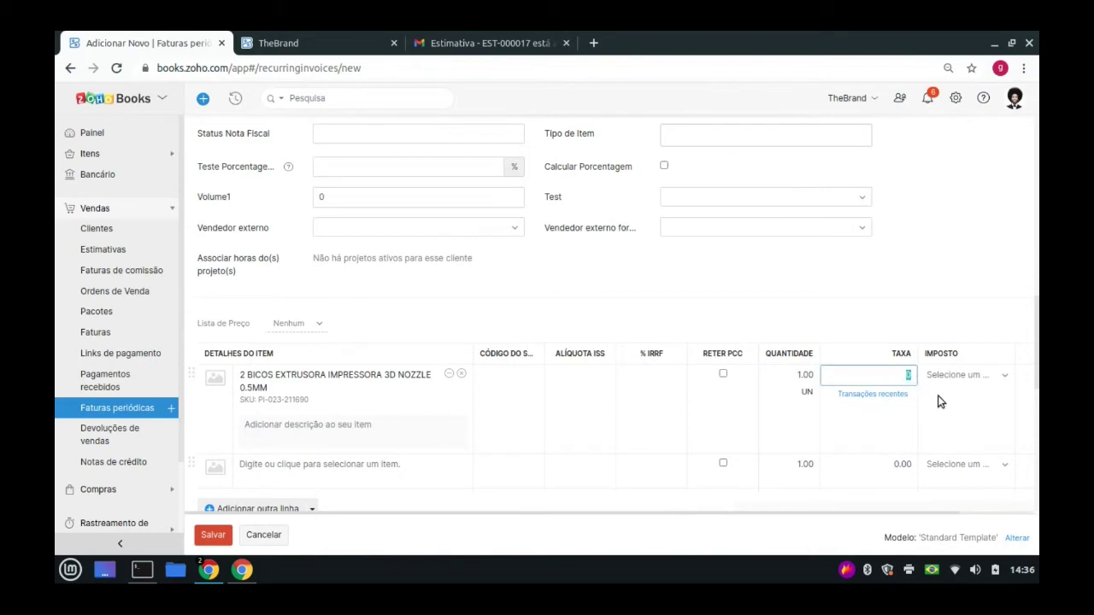
Check the recurring invoice's start and end date calendars without picking a date
scroll(900, 291, "up", 4)
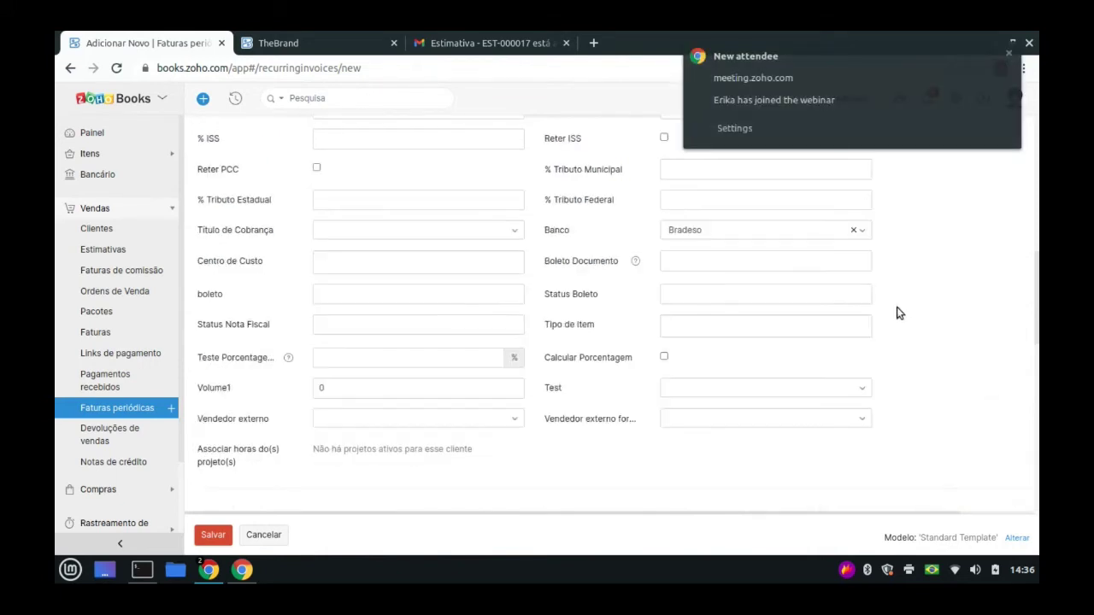
scroll(896, 309, "up", 6)
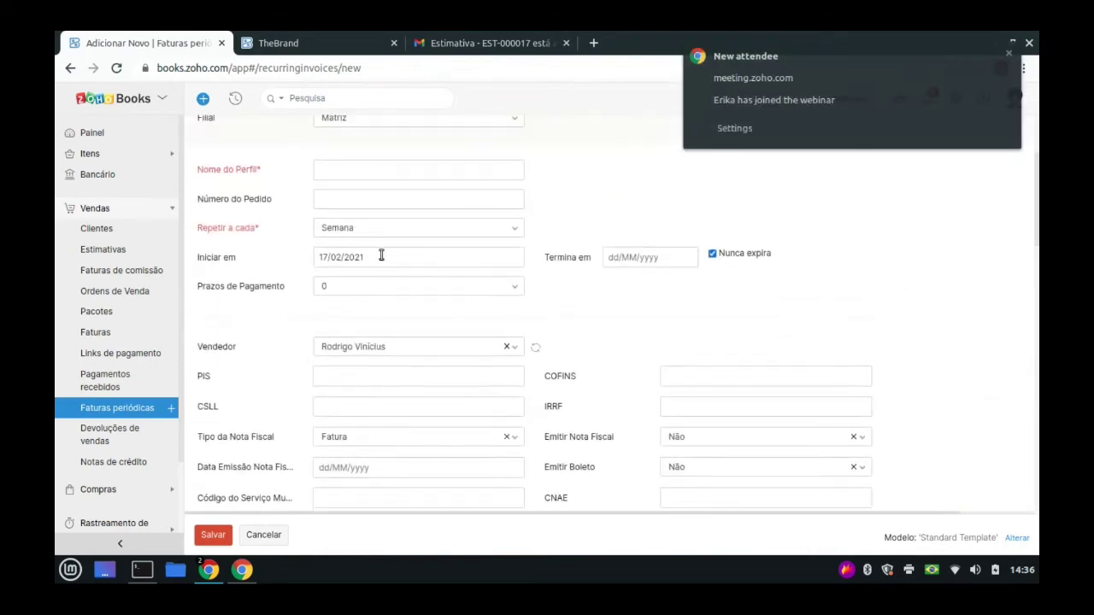
left_click(366, 258)
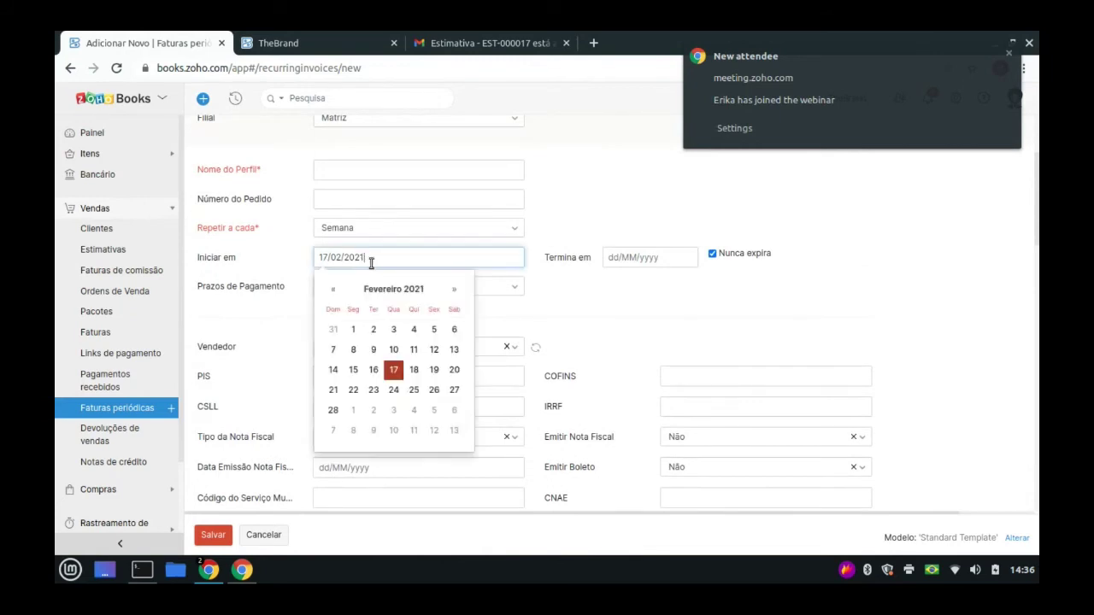
left_click(628, 260)
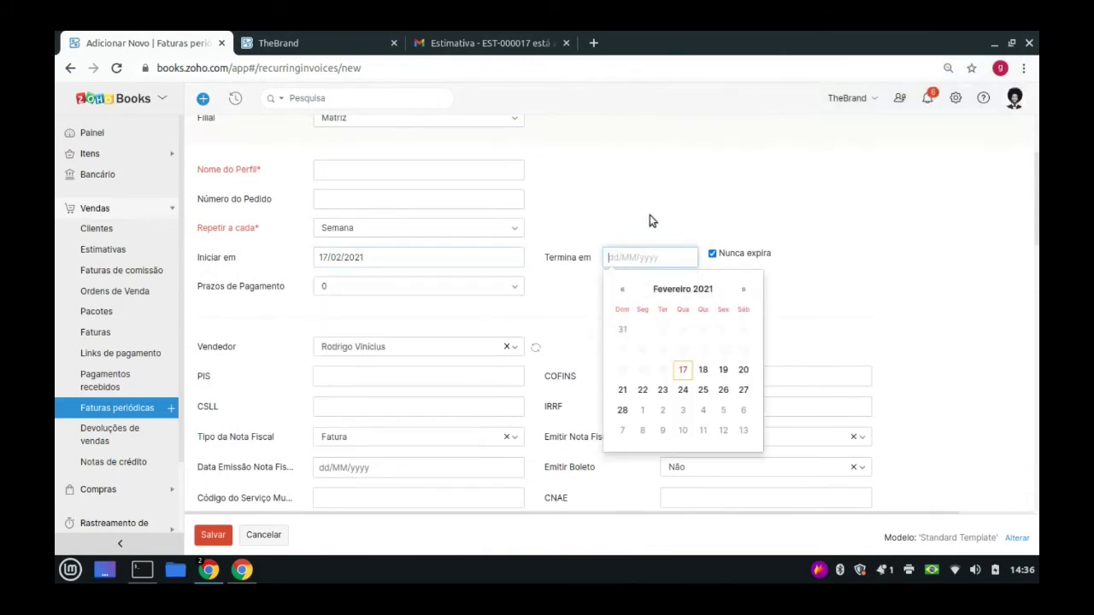
left_click(774, 236)
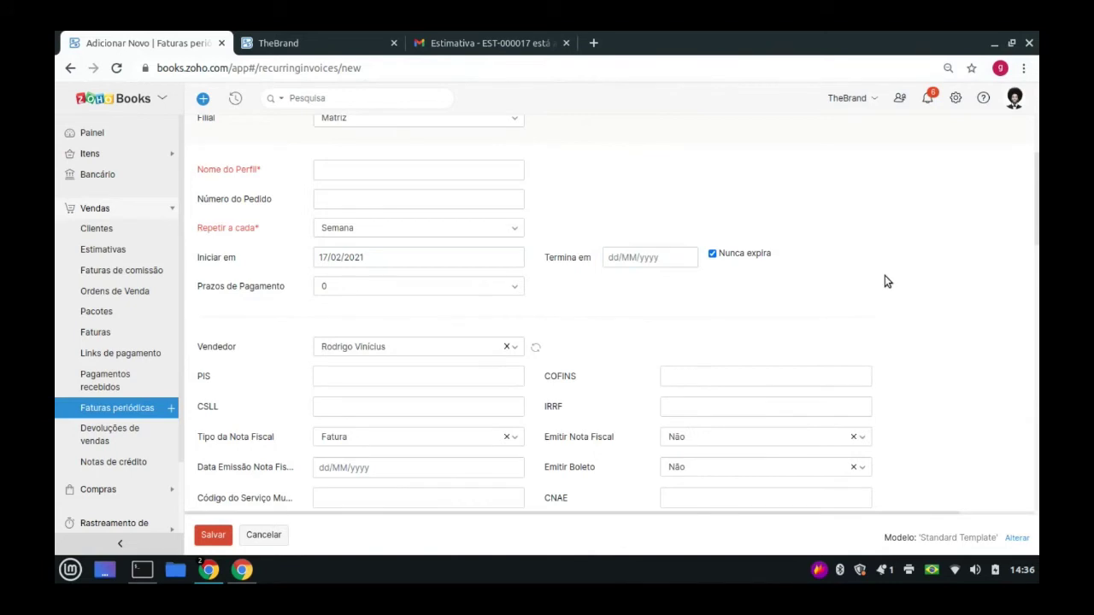
Review the recurring invoice form's customer, recurrence, tax, nota fiscal and boleto fields and its item line
scroll(1038, 183, "down", 1)
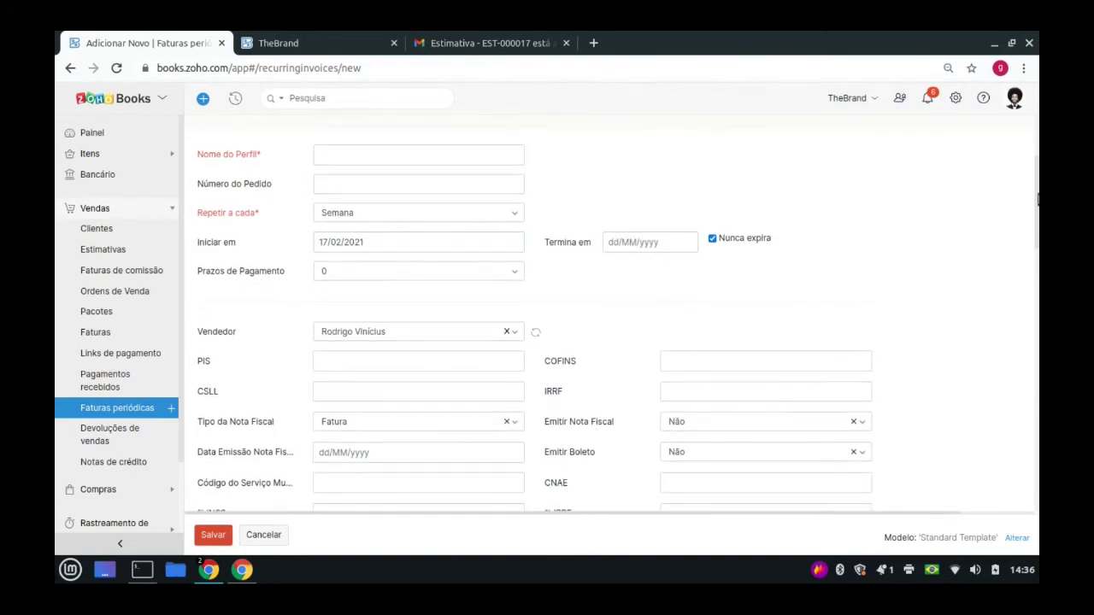
left_click_drag(1038, 199, 984, 311)
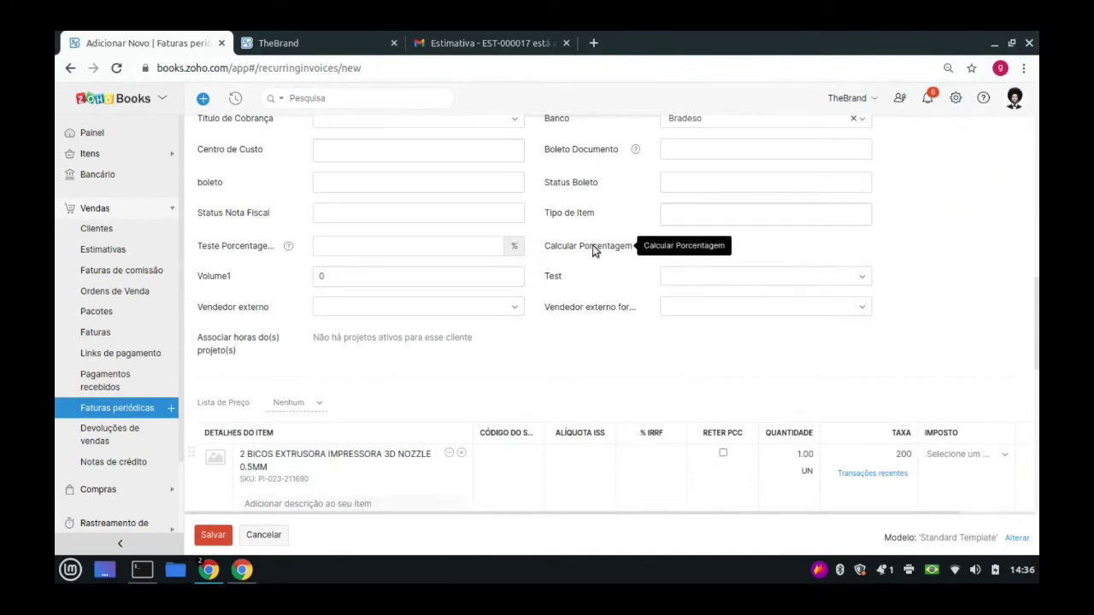
scroll(592, 248, "up", 9)
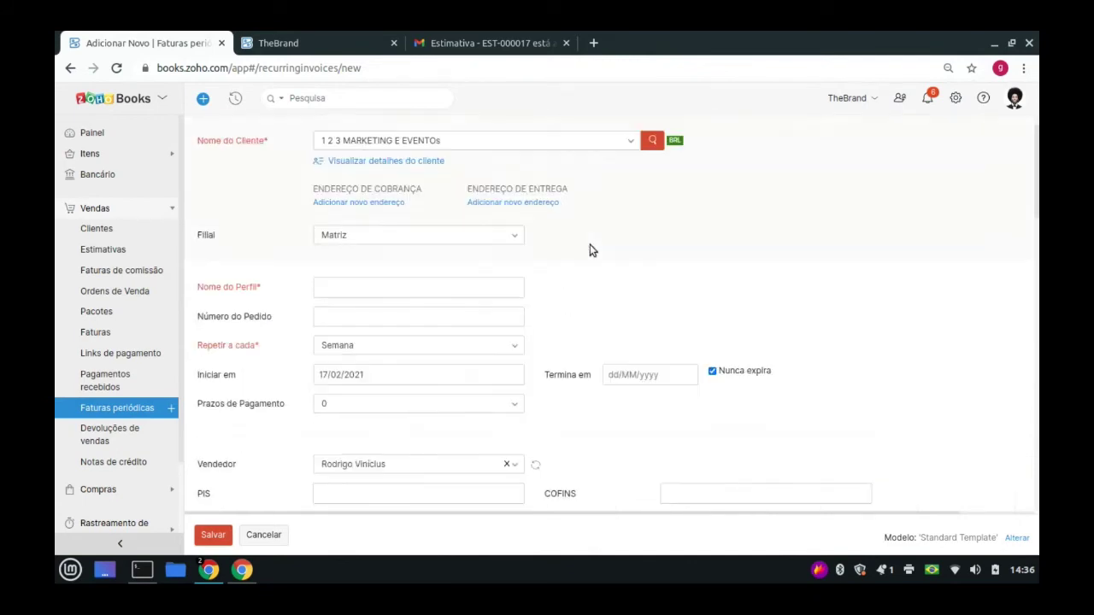
scroll(589, 253, "down", 1)
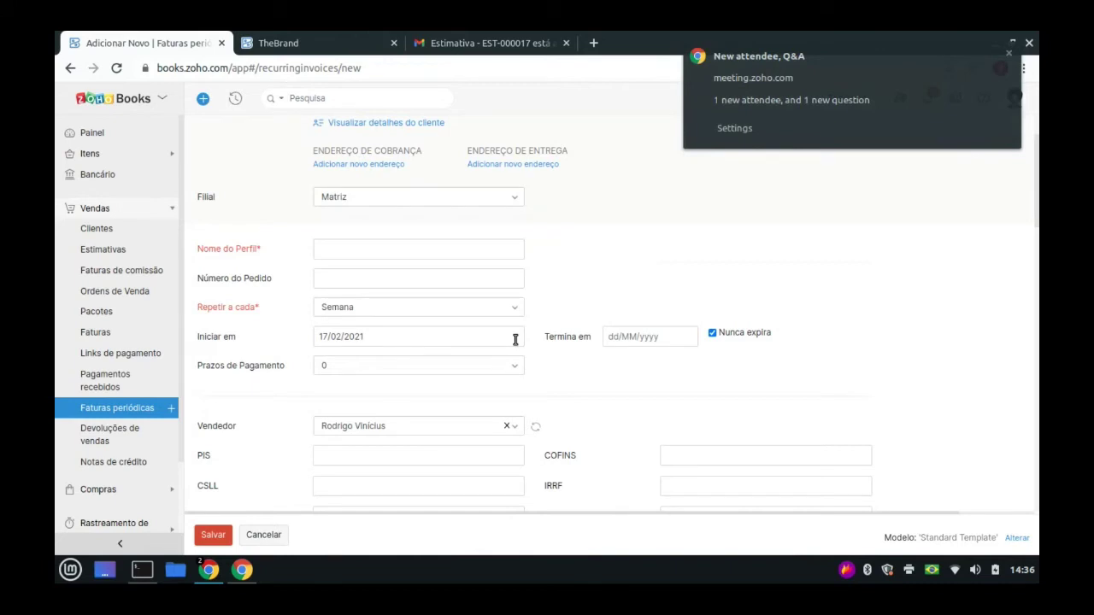
scroll(516, 338, "down", 3)
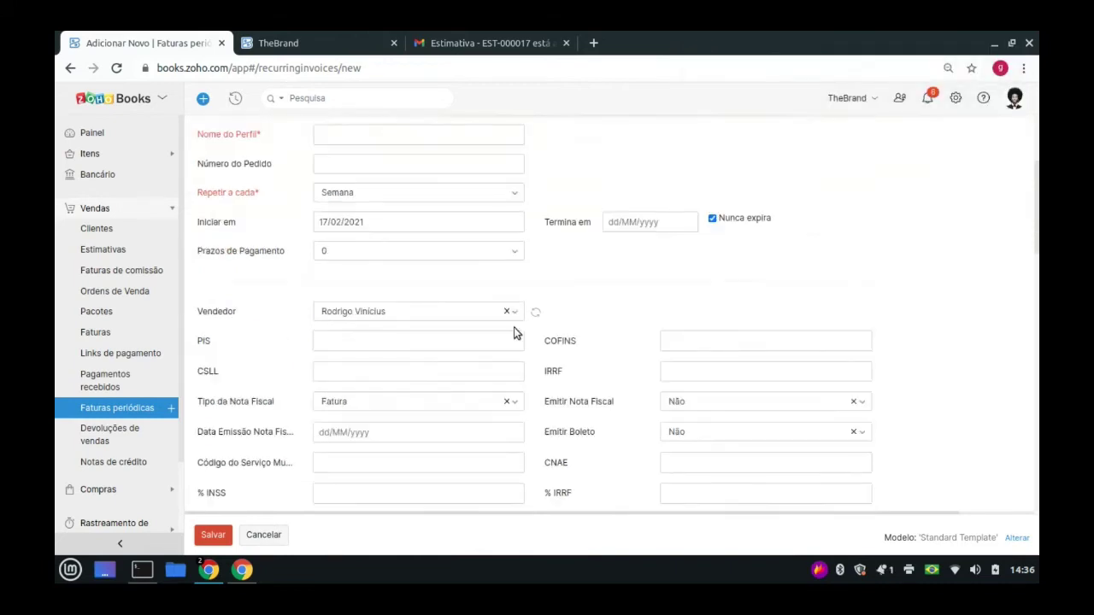
Review the recurring invoice form's fields from customer to boleto details, and glance at the invoice in the customer portal
scroll(515, 333, "down", 1)
scroll(515, 333, "up", 5)
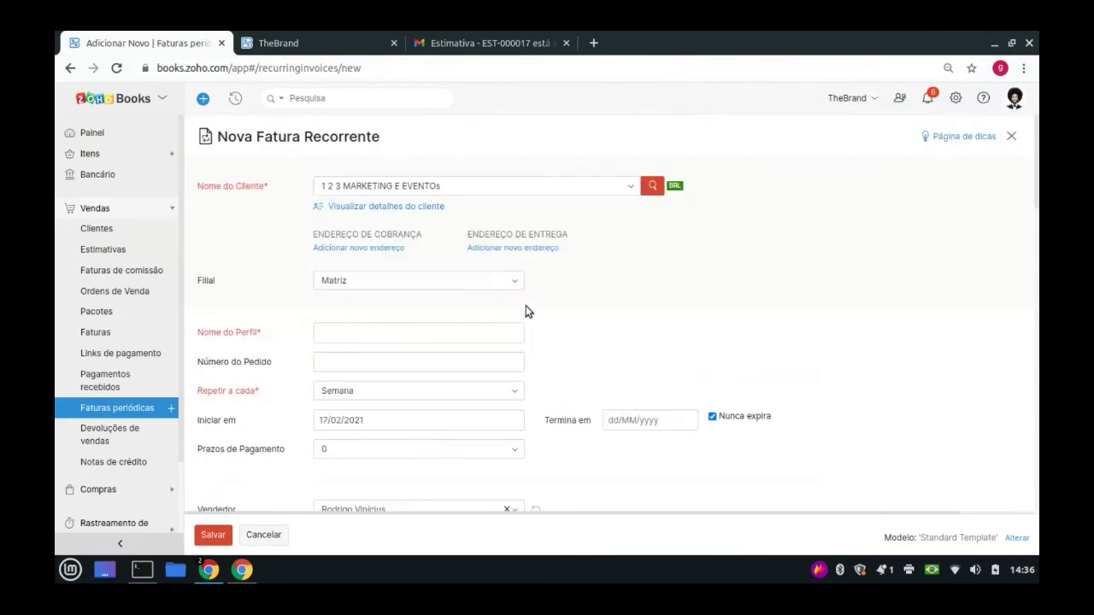
scroll(417, 342, "down", 4)
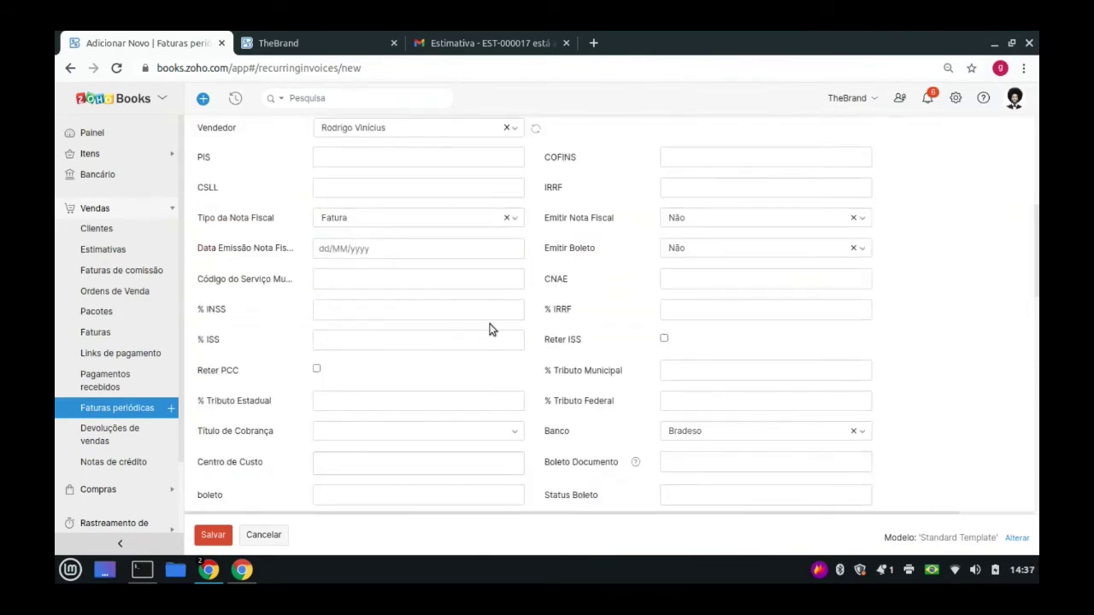
scroll(489, 303, "down", 5)
scroll(514, 340, "up", 7)
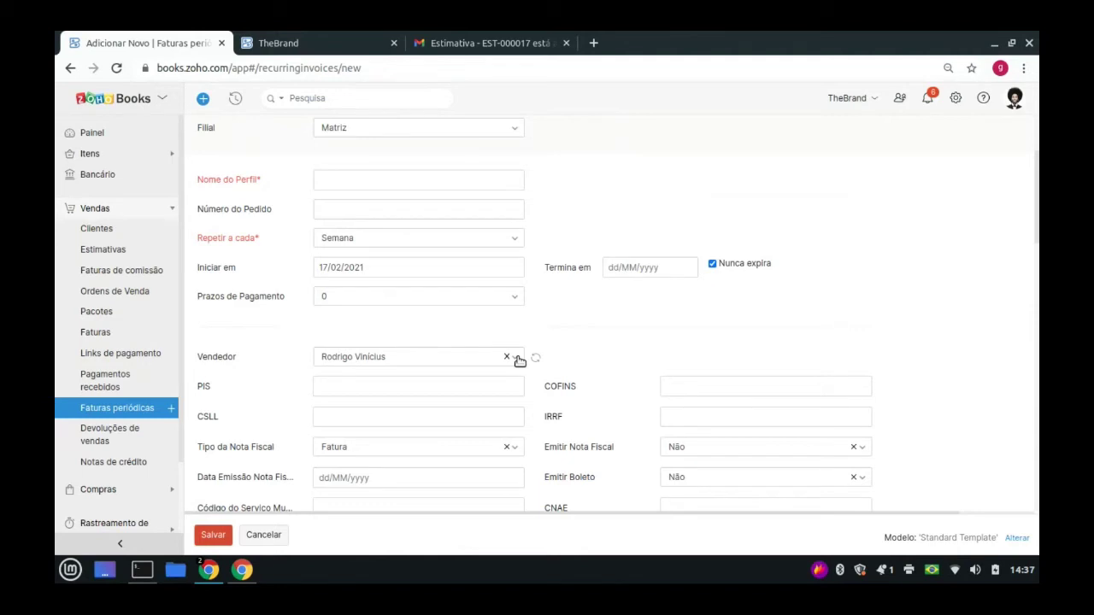
left_click(312, 35)
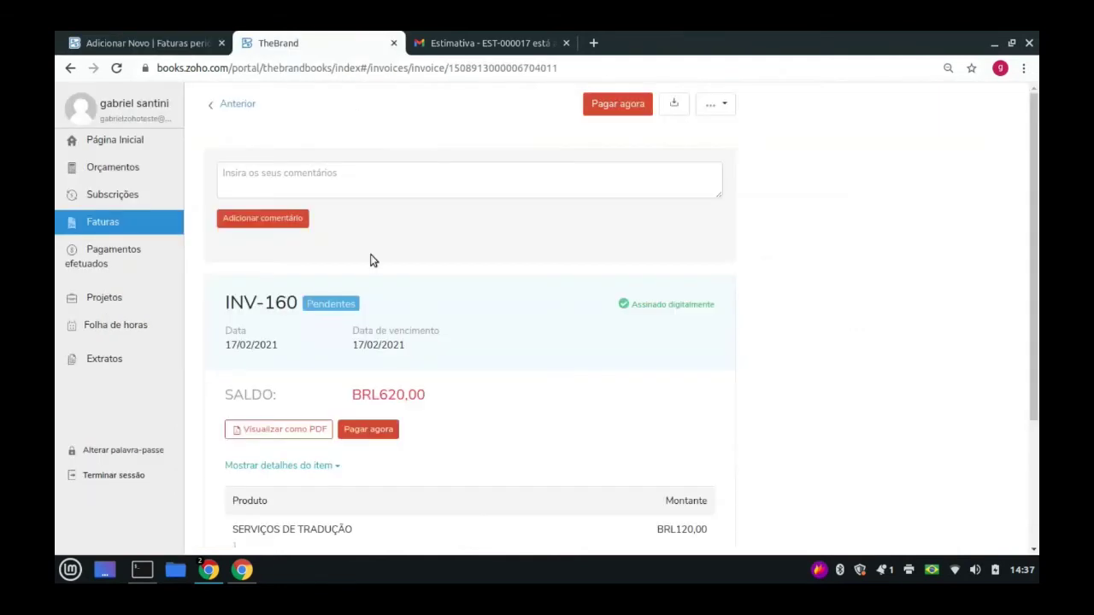
left_click(127, 34)
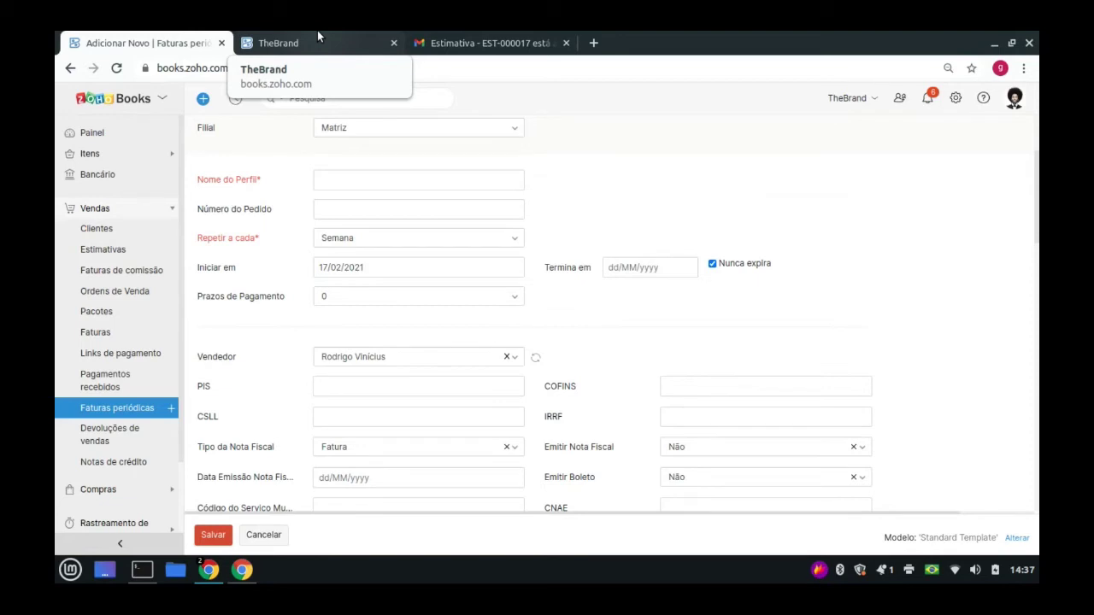
From the dashboard's current receivables, open the aging details and view invoice INV-149, returning to the full invoice list
left_click(89, 137)
left_click(596, 135)
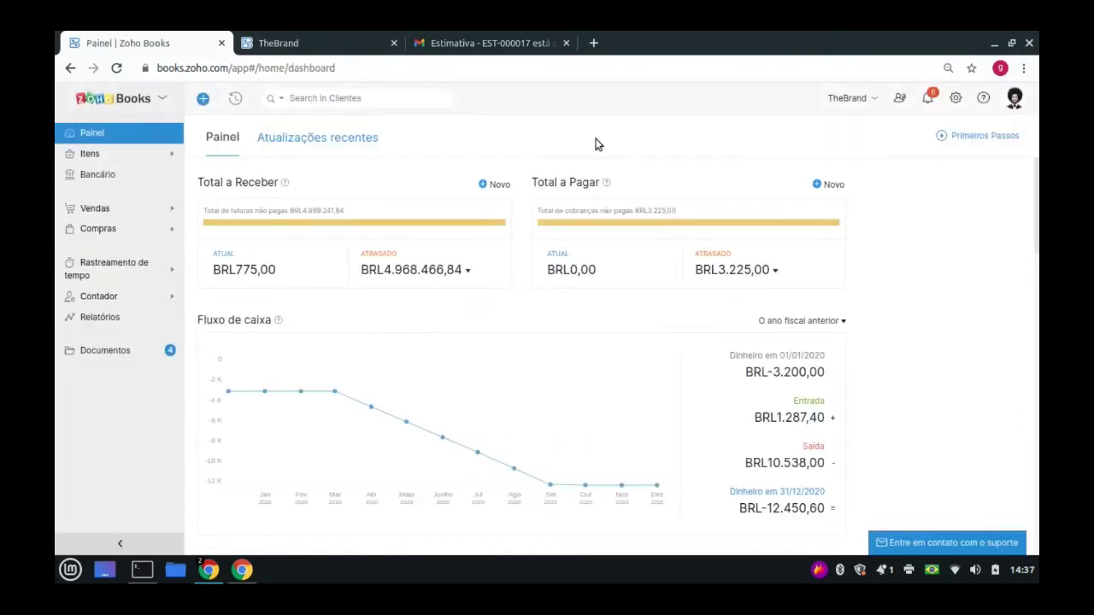
left_click(261, 268)
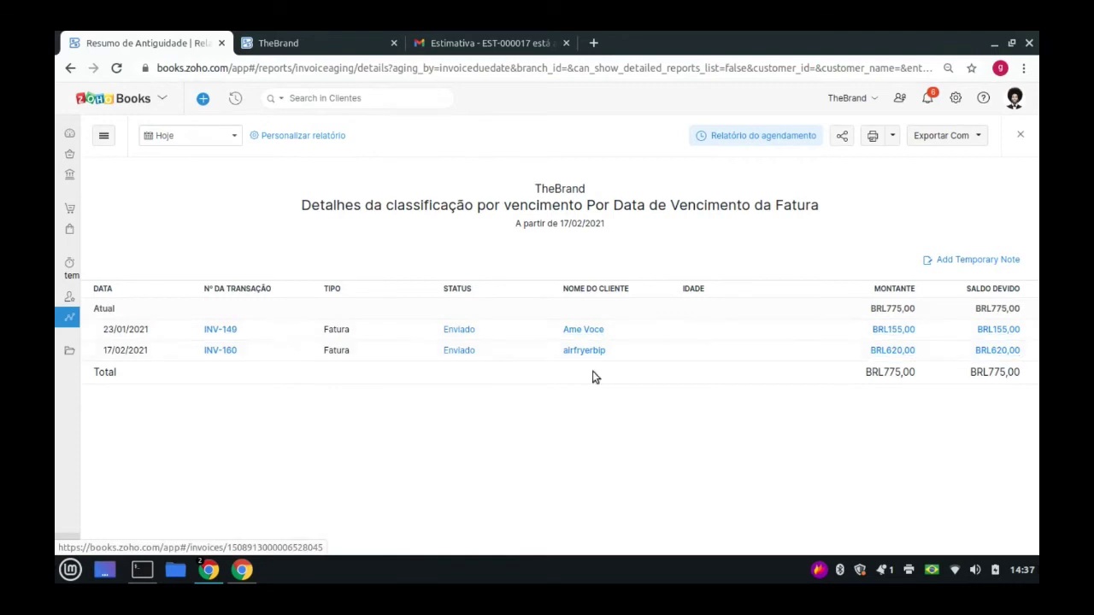
left_click(220, 331)
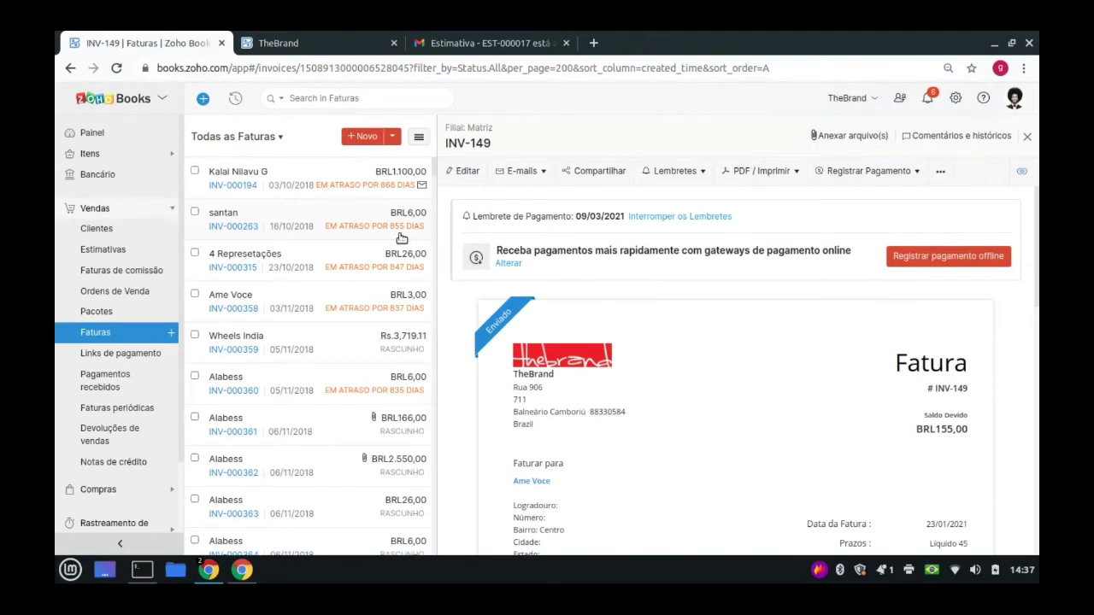
left_click(144, 333)
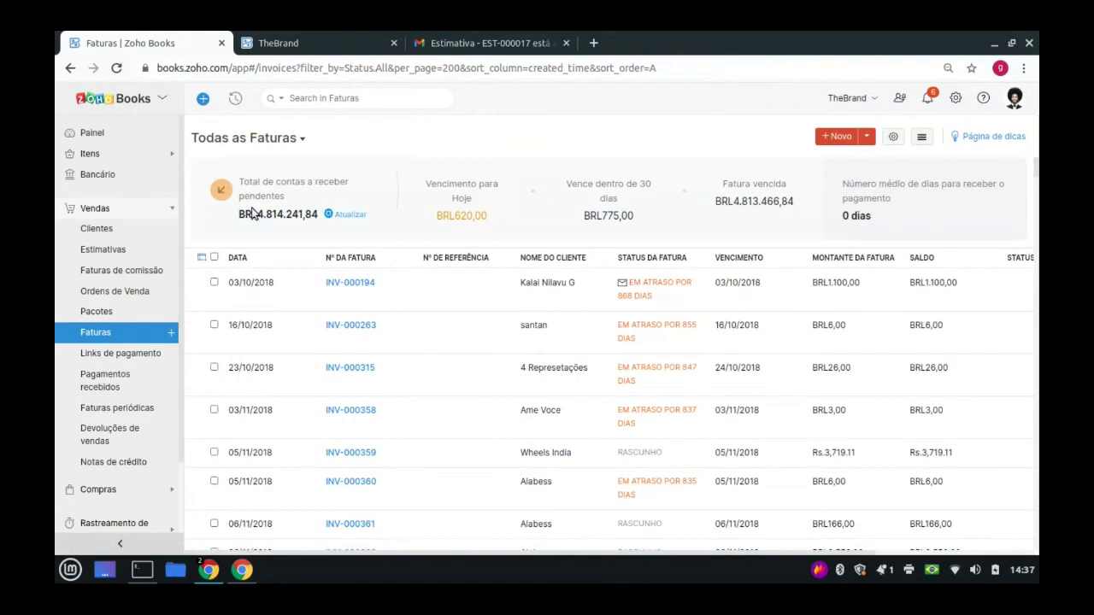
Examine this month's cash flow statement (Extrato do Fluxo do Caixa) and the list of general reports
left_click(45, 211)
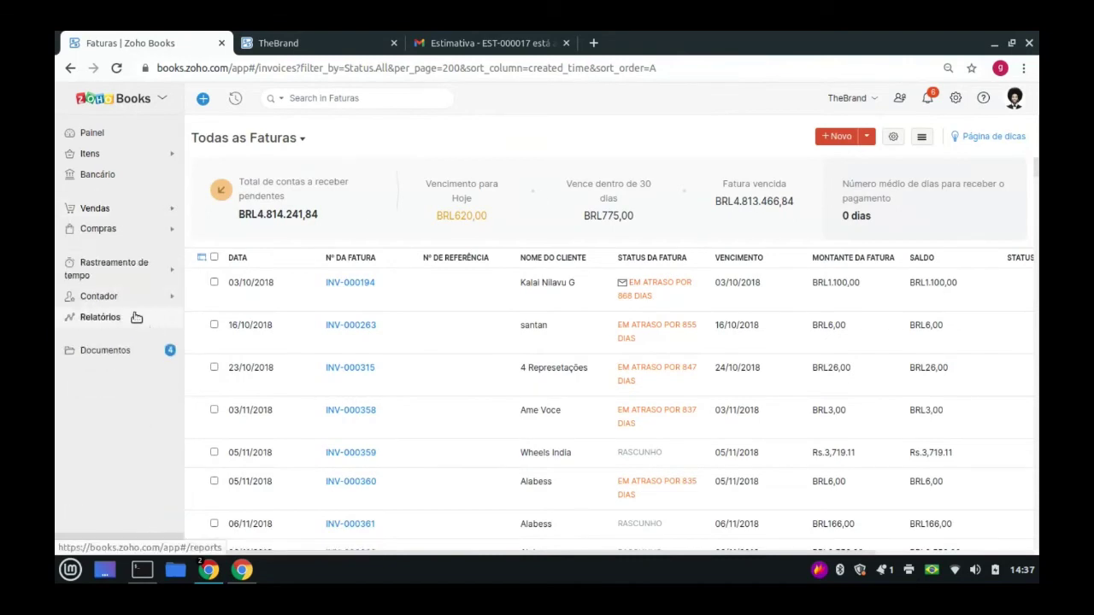
left_click(147, 317)
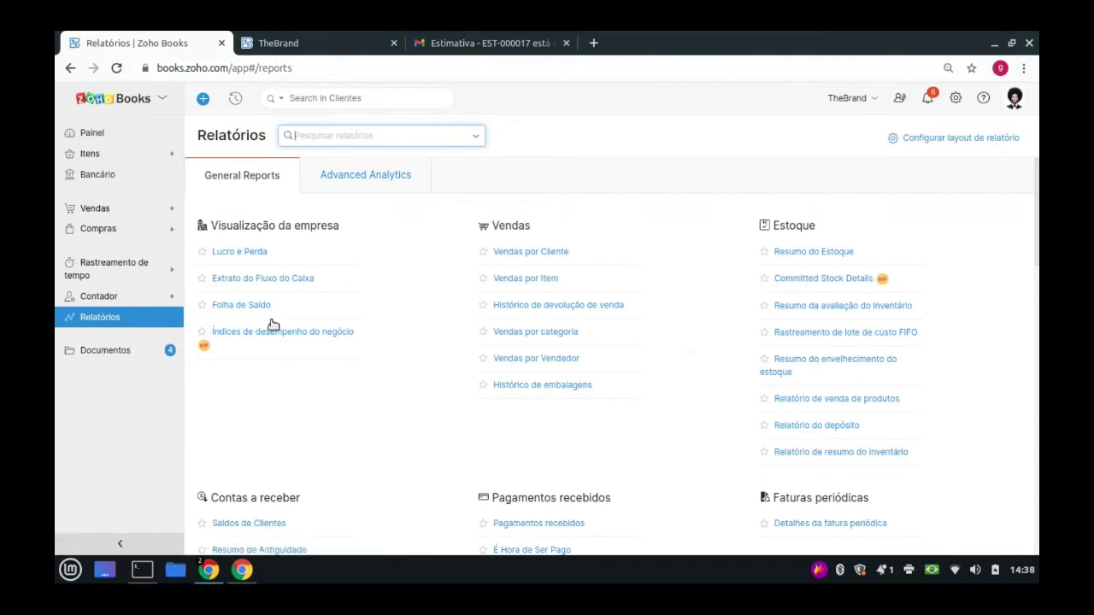
left_click(256, 278)
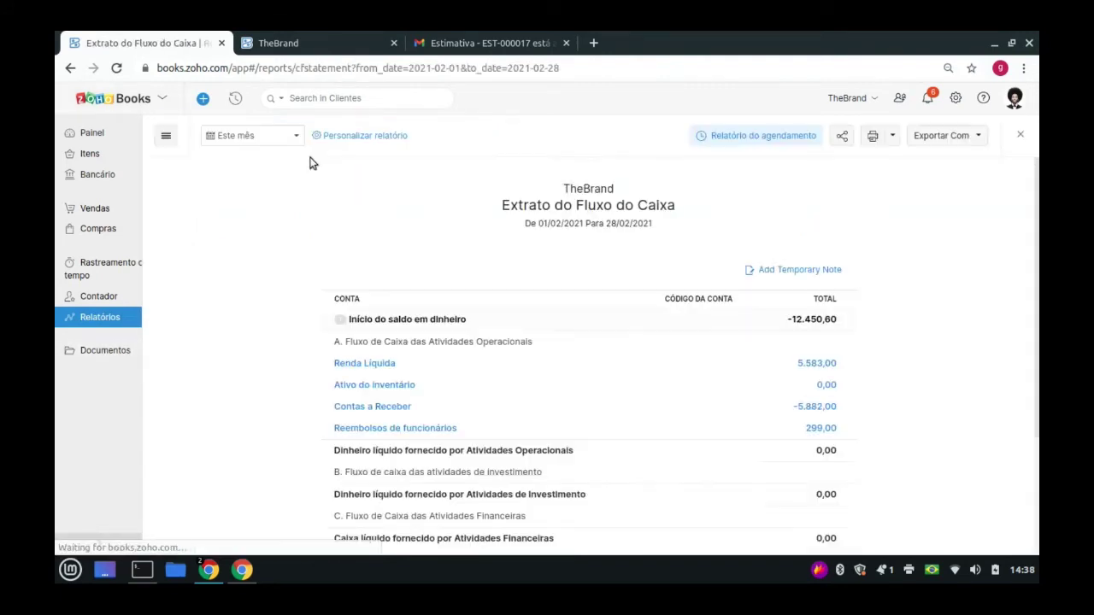
scroll(472, 287, "down", 3)
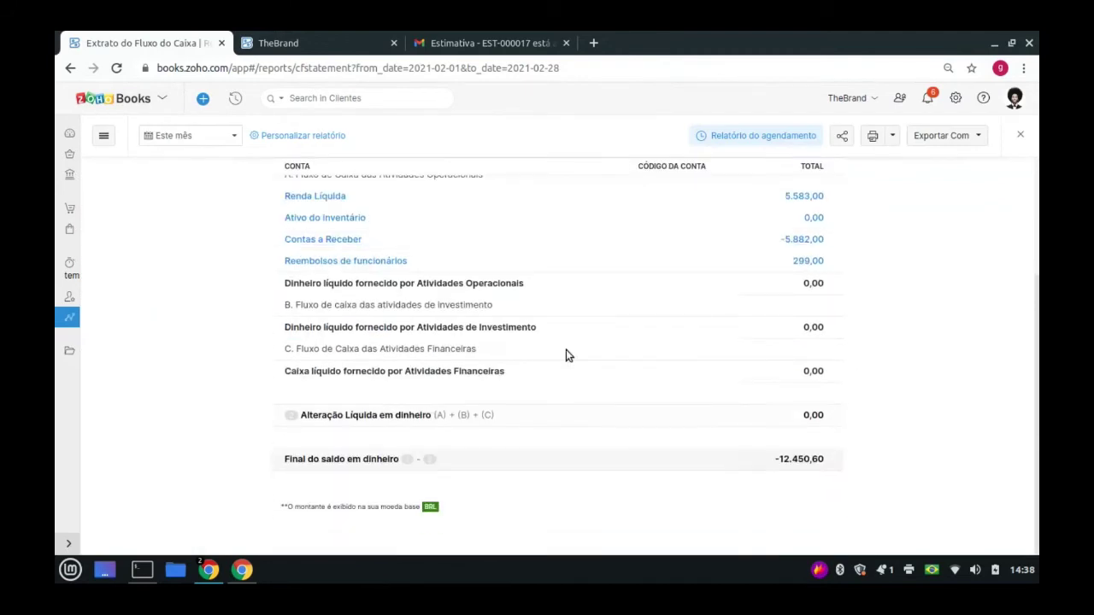
scroll(566, 350, "up", 3)
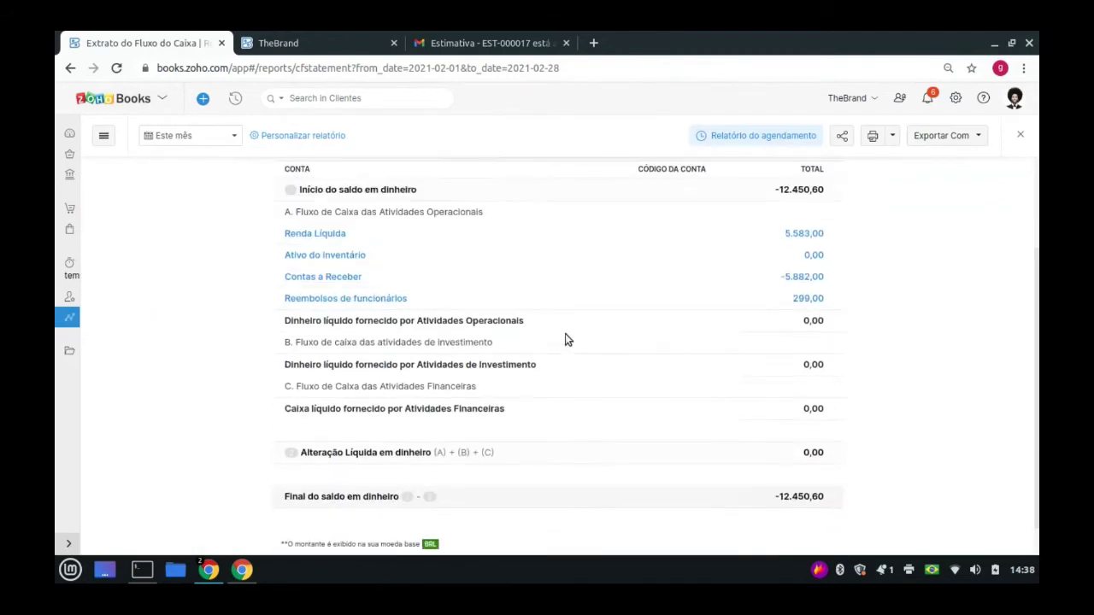
left_click(1023, 139)
scroll(470, 235, "down", 2)
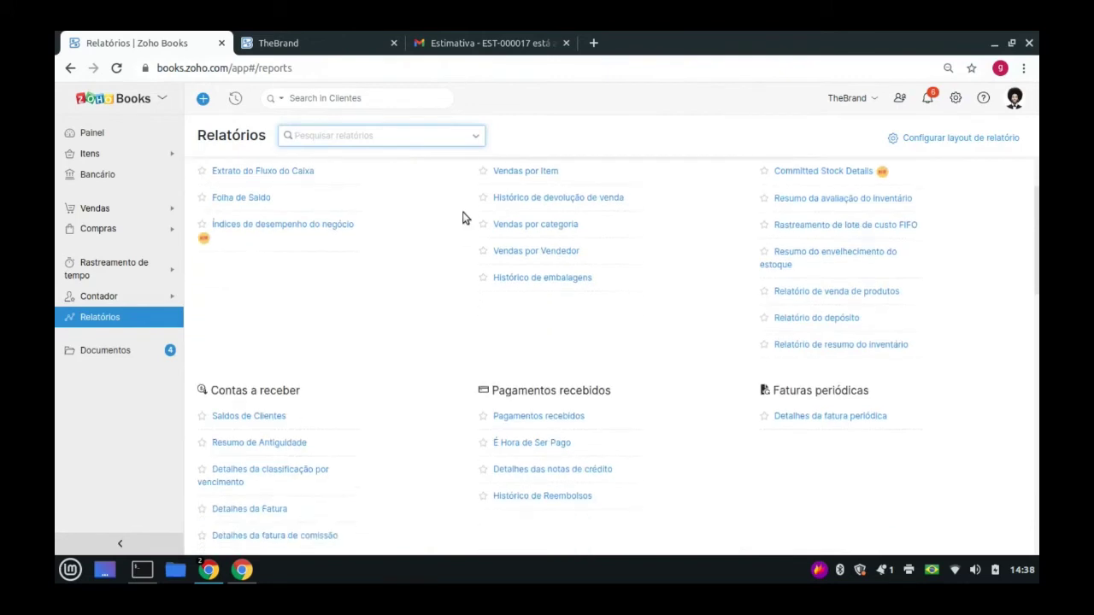
scroll(479, 291, "up", 2)
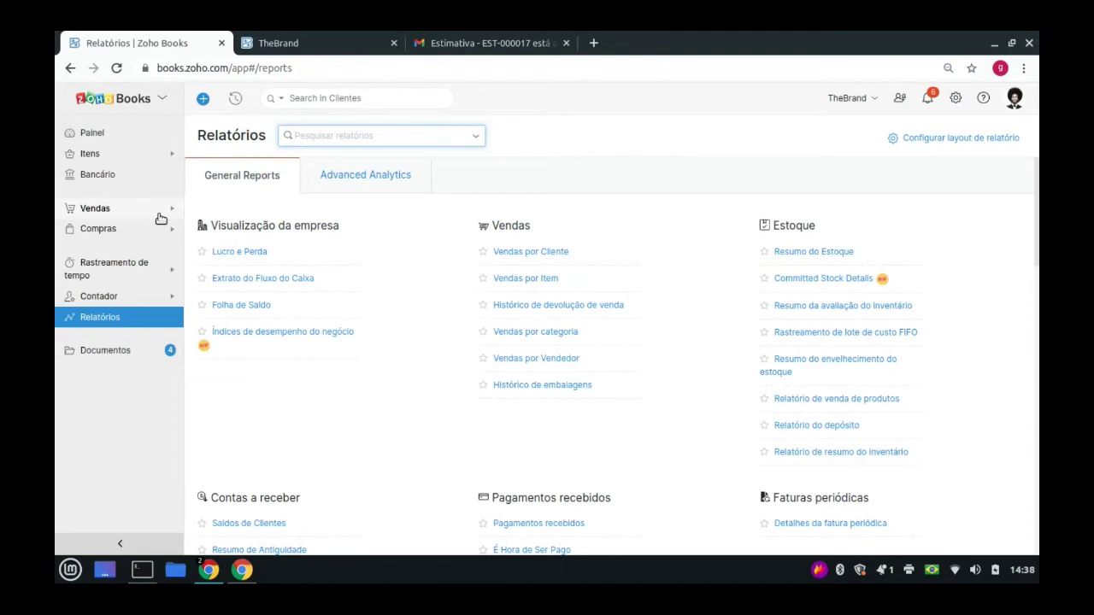
Look through all stored documents and the estimates and invoices they are associated with
left_click(92, 358)
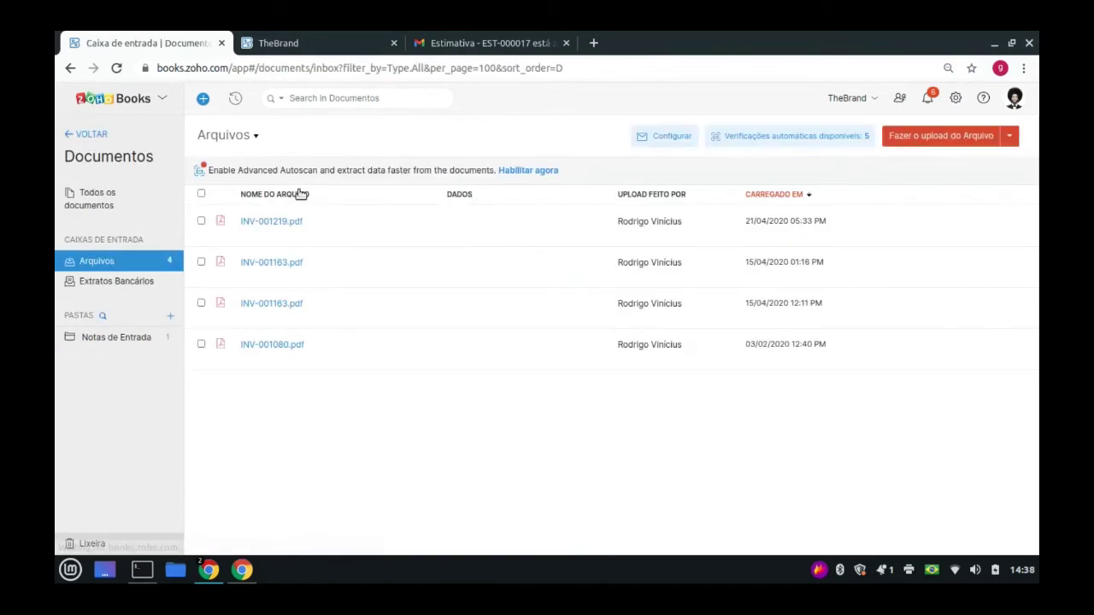
left_click(102, 203)
scroll(298, 248, "down", 3)
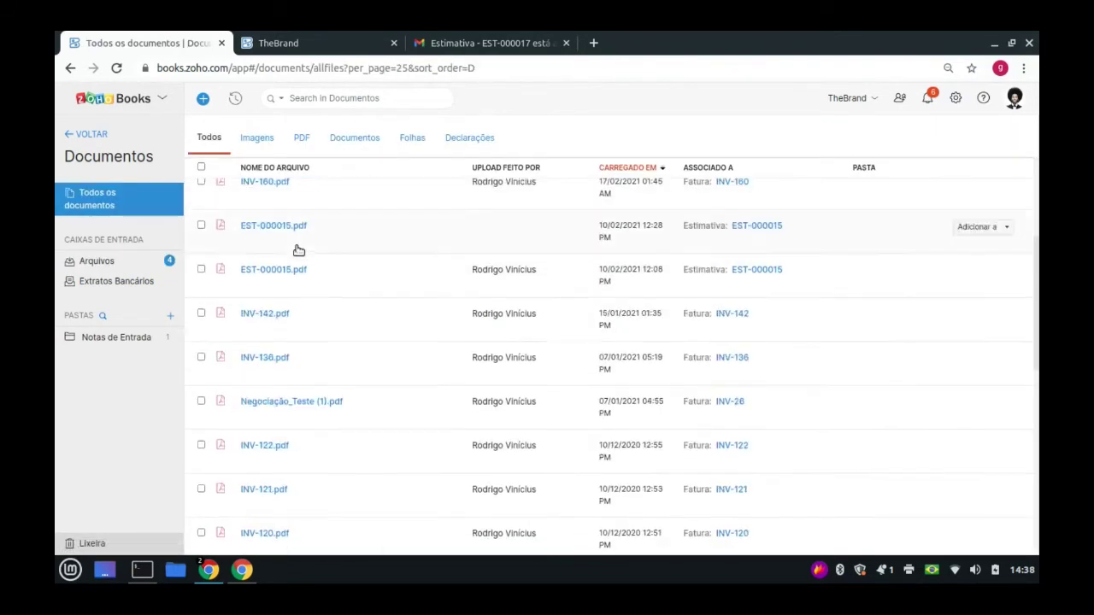
scroll(299, 252, "down", 5)
scroll(301, 256, "up", 10)
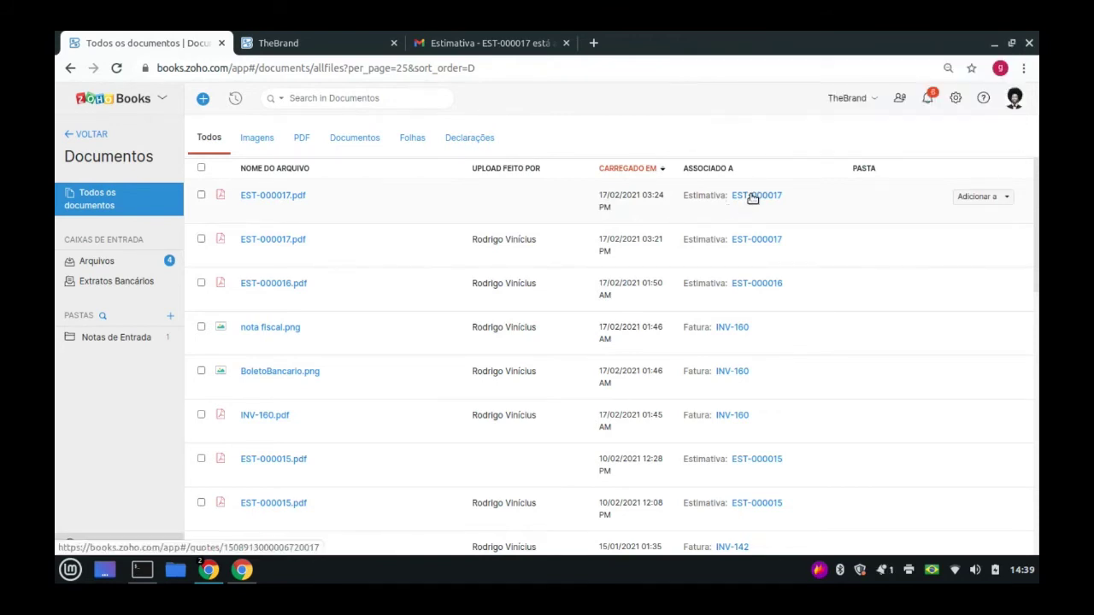
scroll(752, 198, "down", 4)
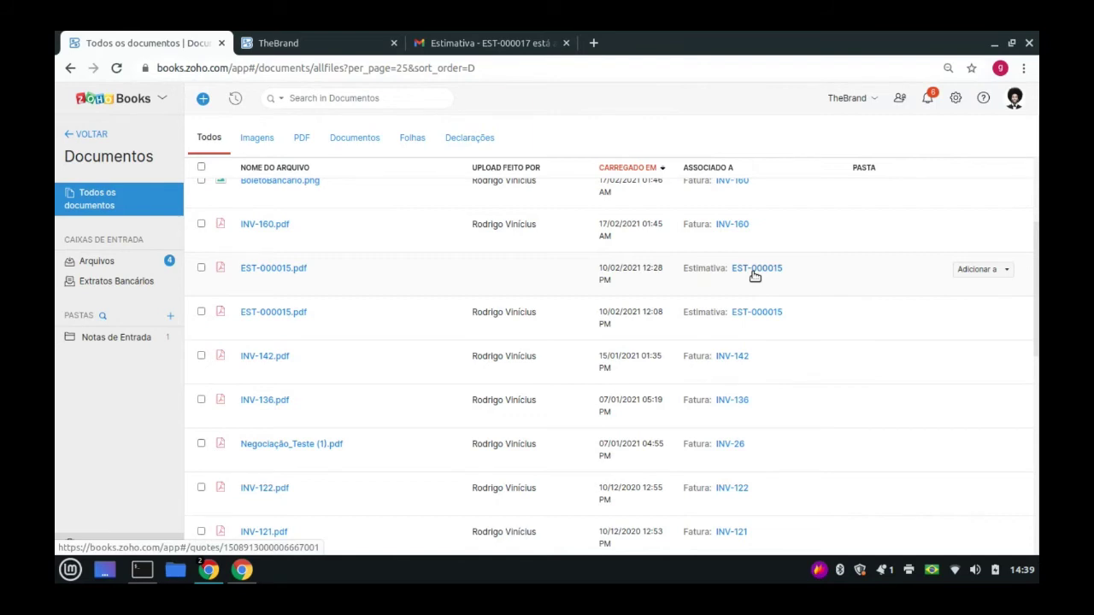
View invoice INV-000194 and its payment and sharing options from the sales invoices, and close it again
left_click(74, 134)
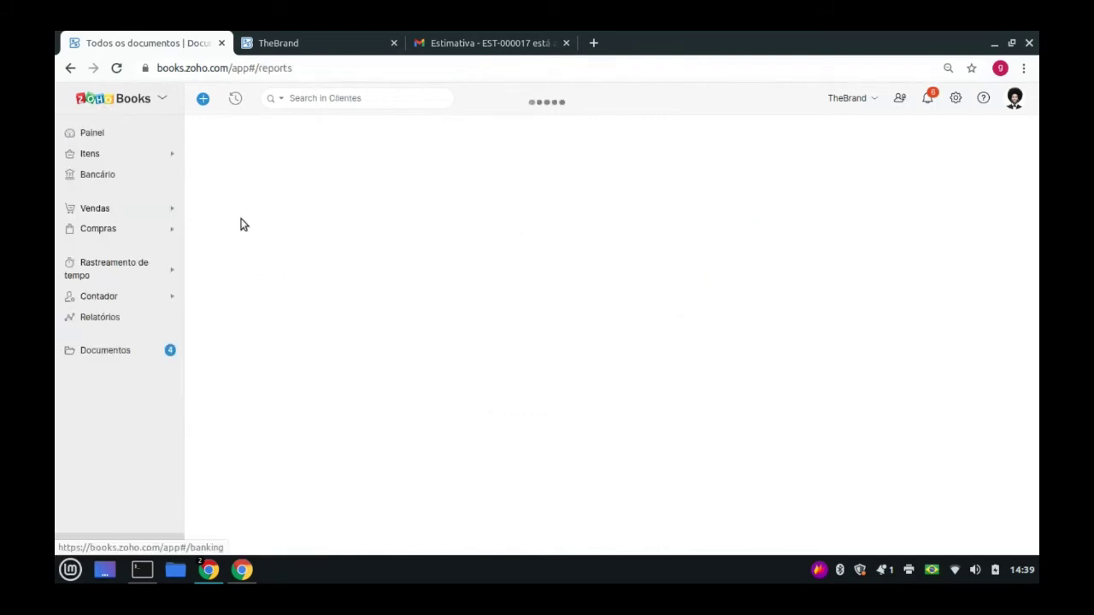
left_click(154, 210)
left_click(145, 334)
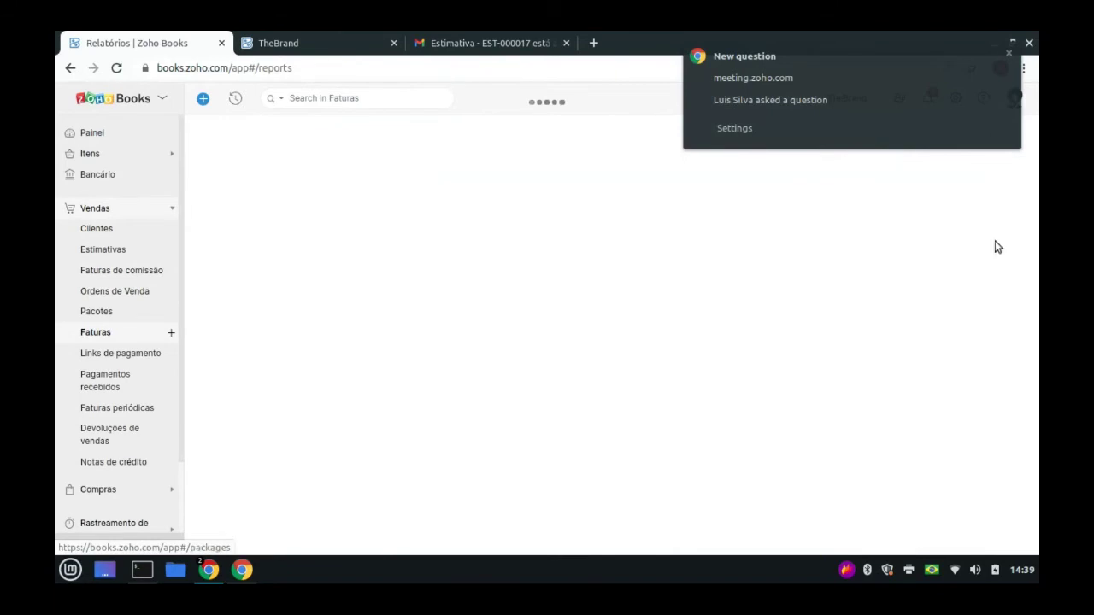
left_click(1010, 54)
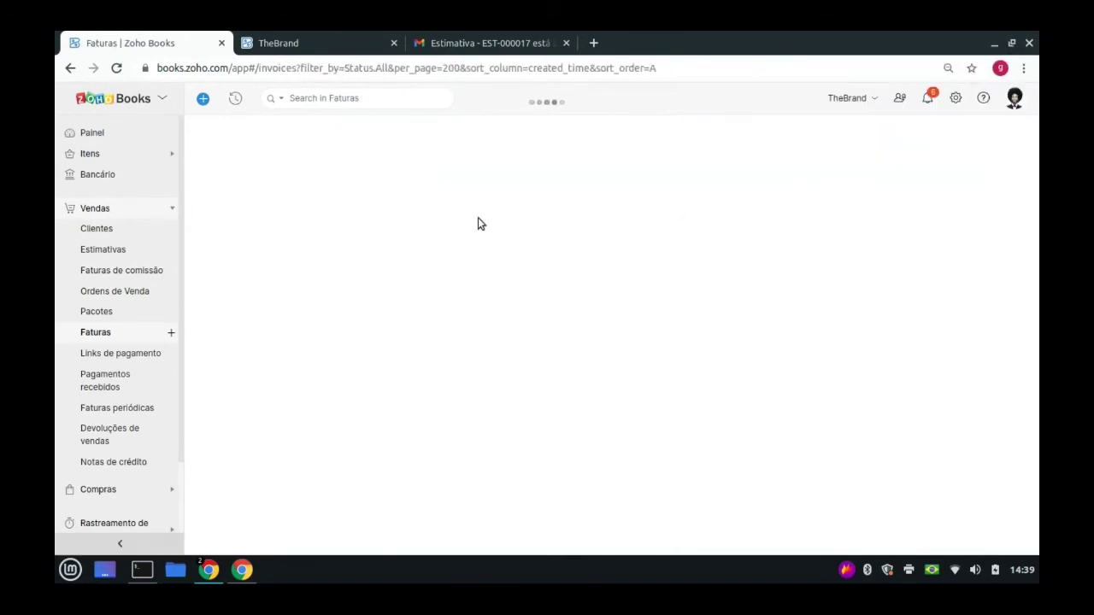
left_click(350, 282)
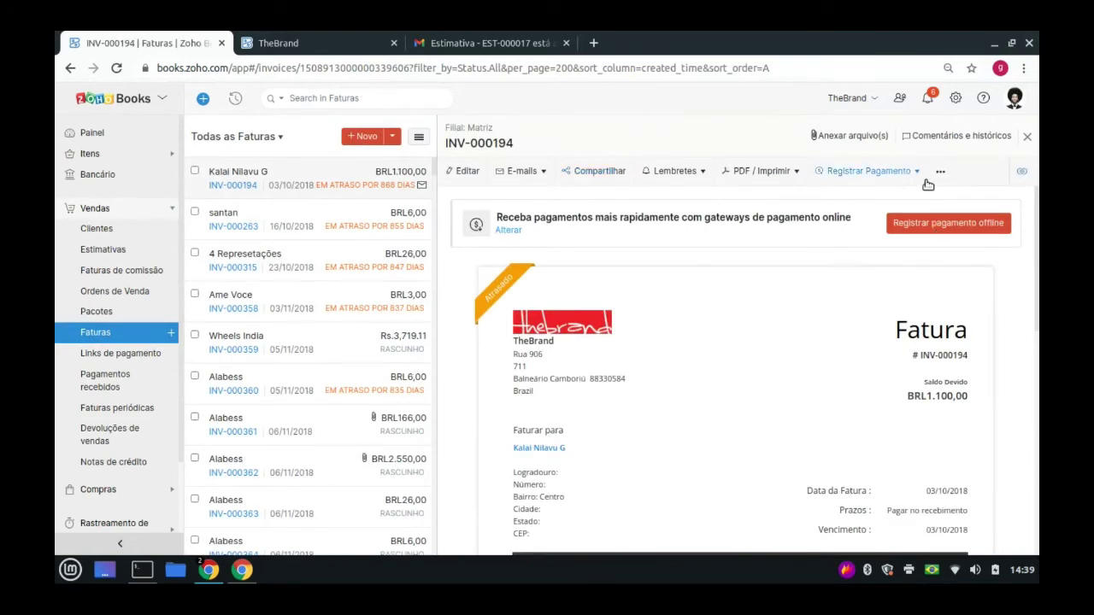
left_click(1026, 135)
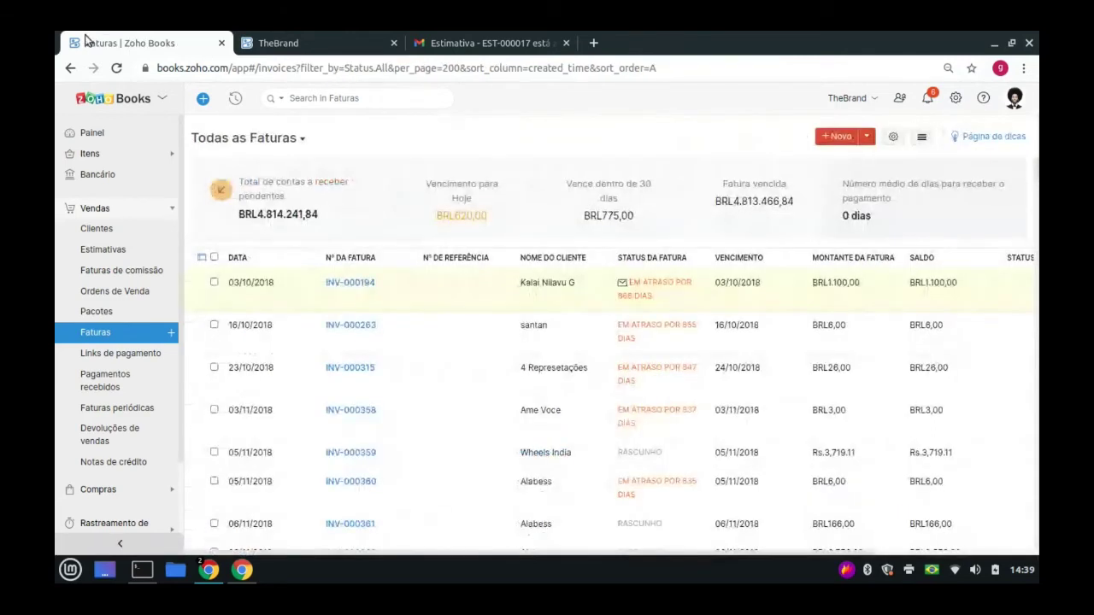